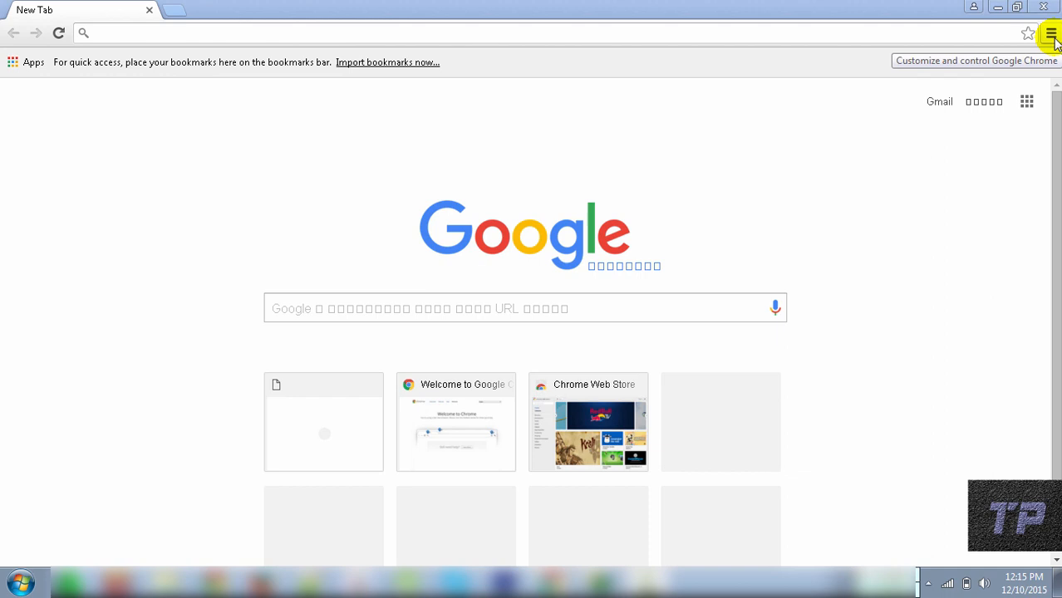
- Open the browser's extensions management page
left_click(1051, 35)
mouse_move(879, 249)
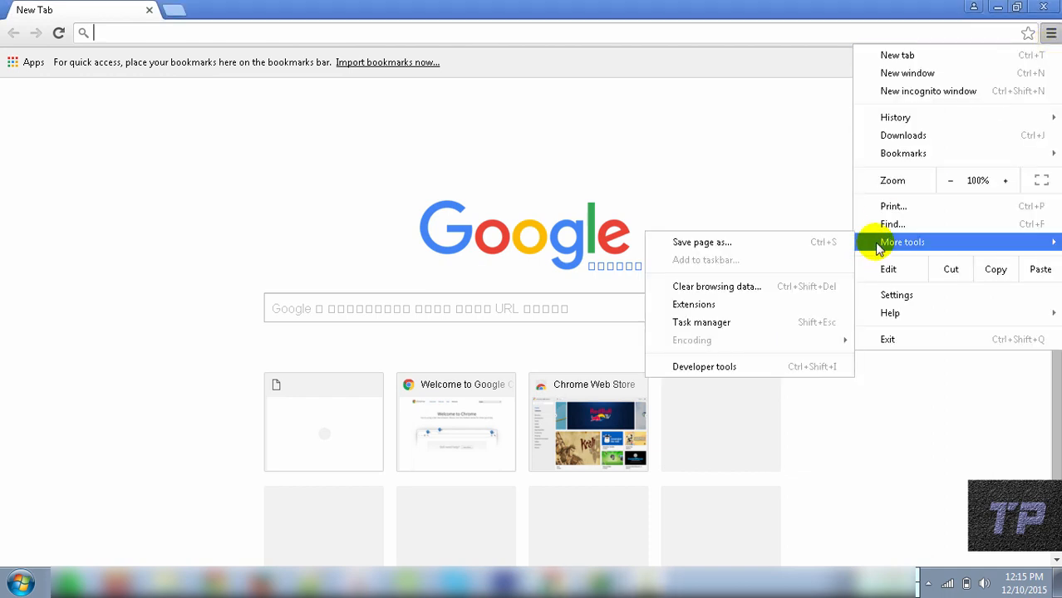
left_click(697, 305)
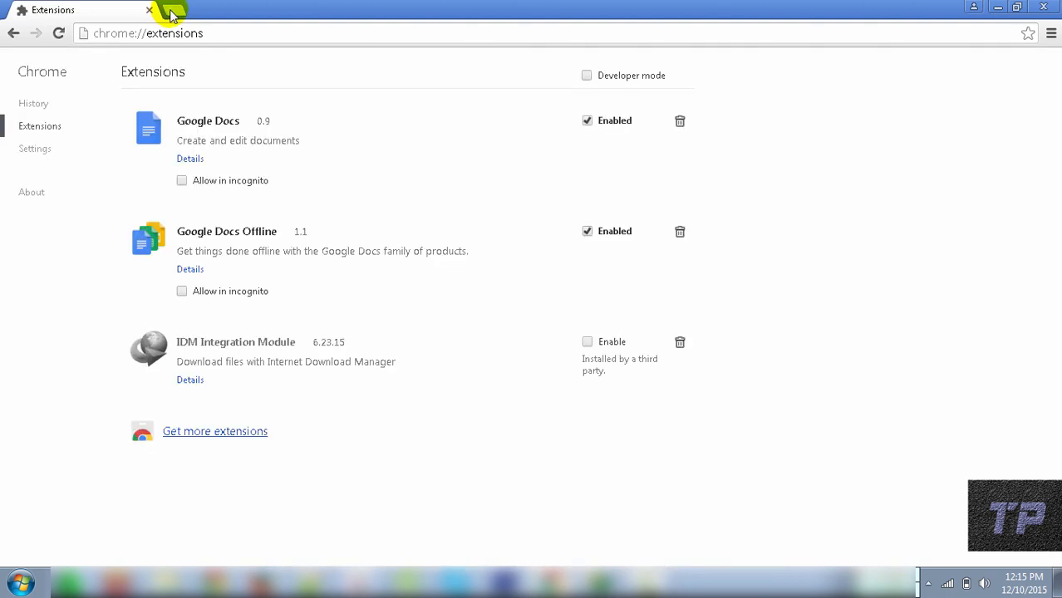
- Load the address chrome://extensions in a new tab and close that duplicate tab
left_click(172, 11)
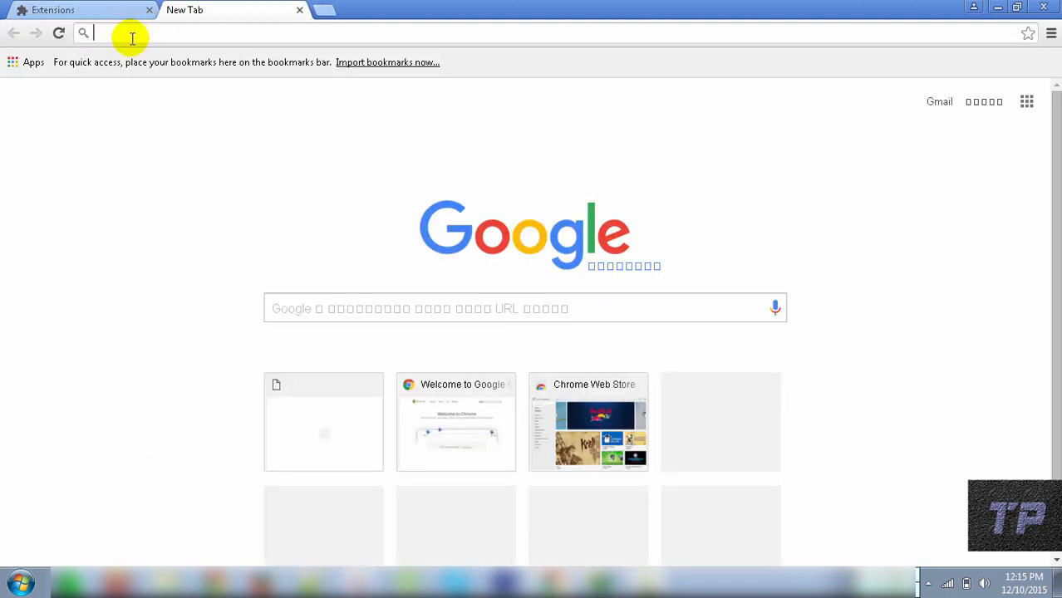
type("chr")
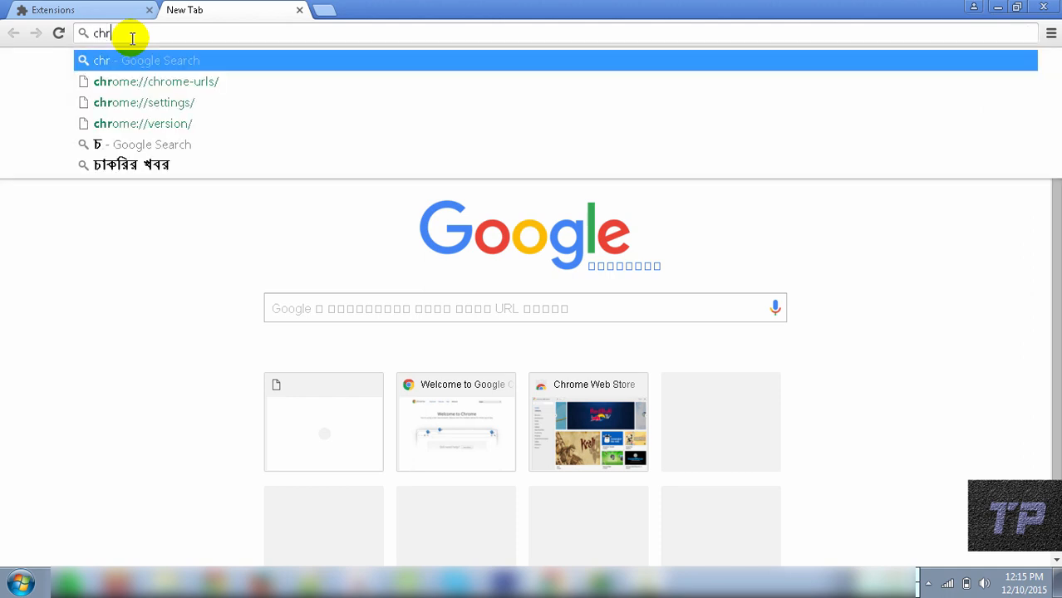
type("ome")
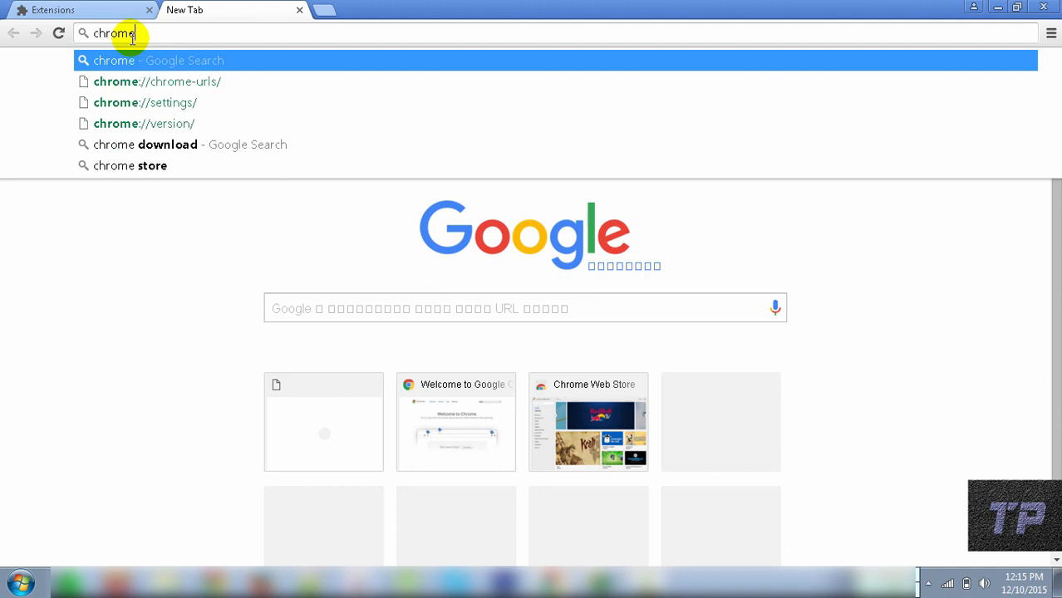
type(":")
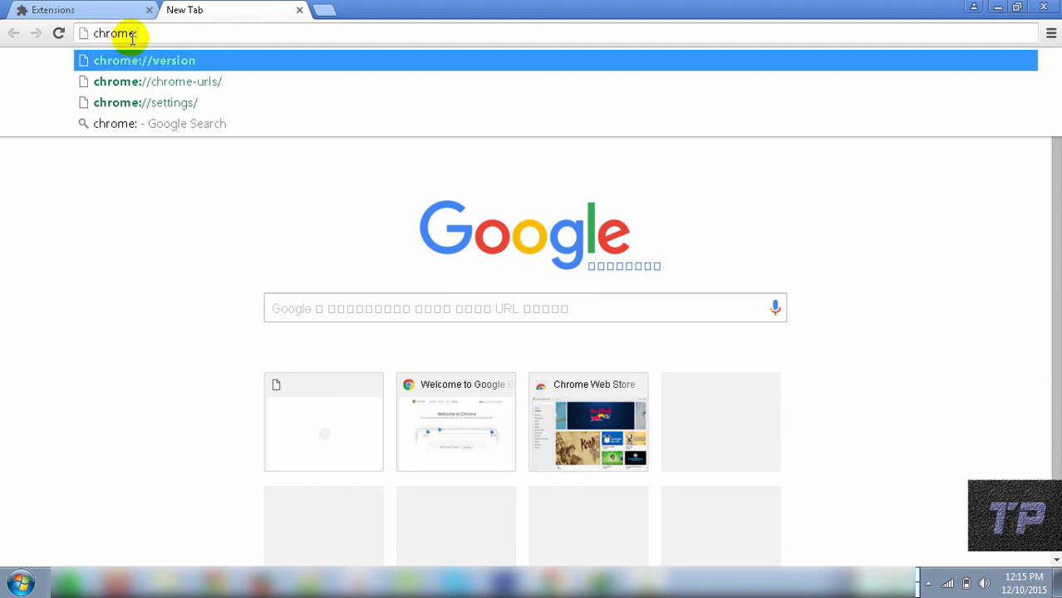
type("//exte")
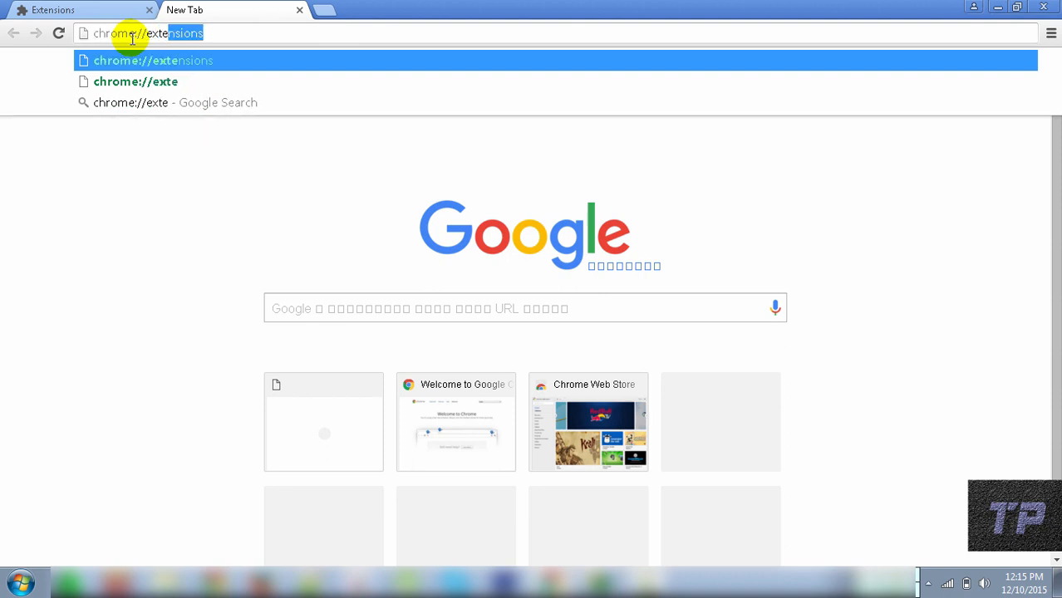
key("Return")
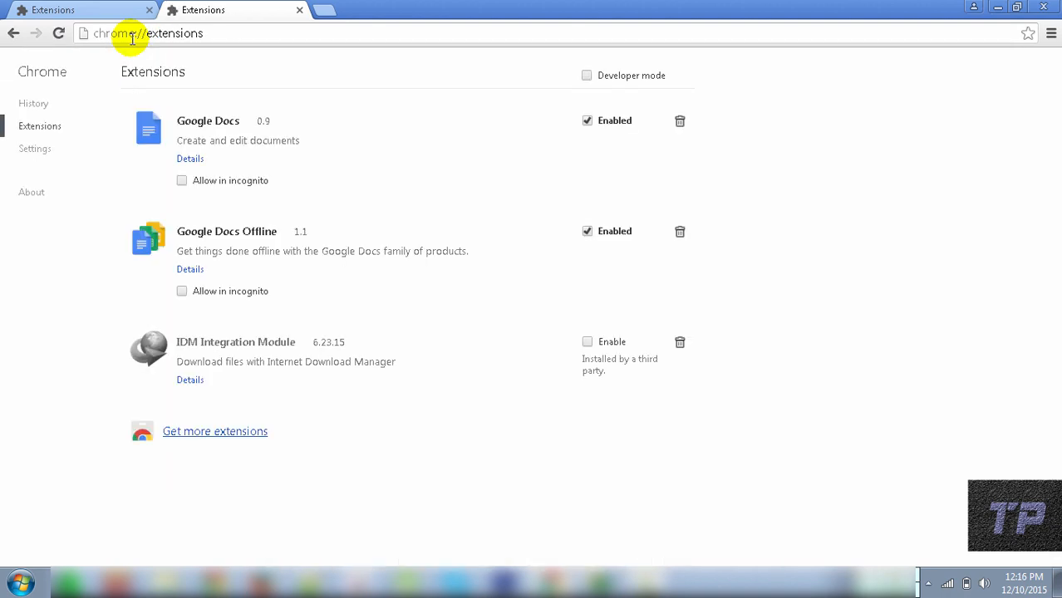
left_click(300, 10)
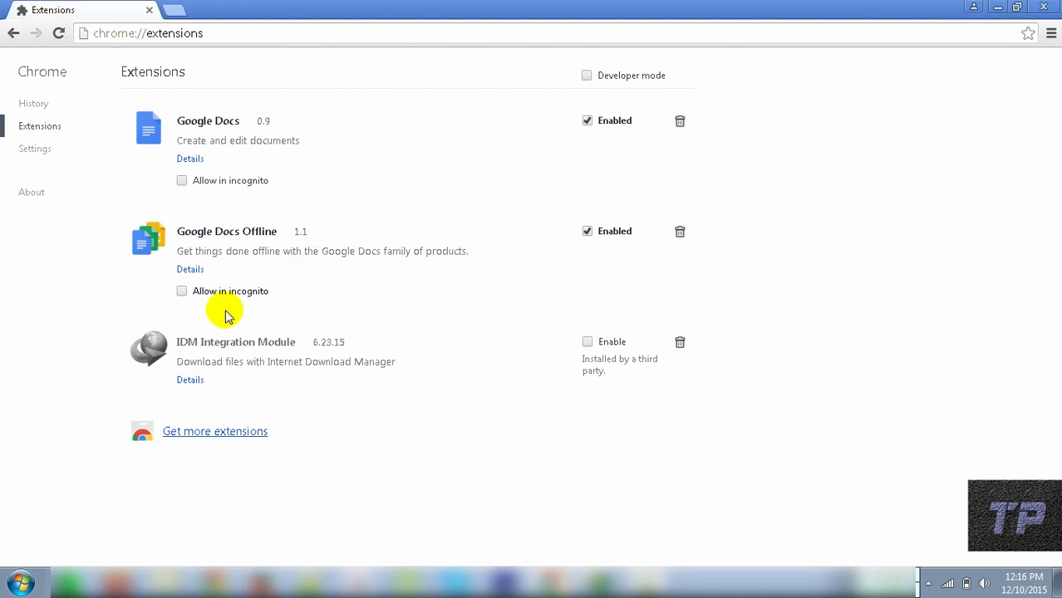
- Open the Chrome Web Store from the extensions page and search it for adblock
left_click(200, 437)
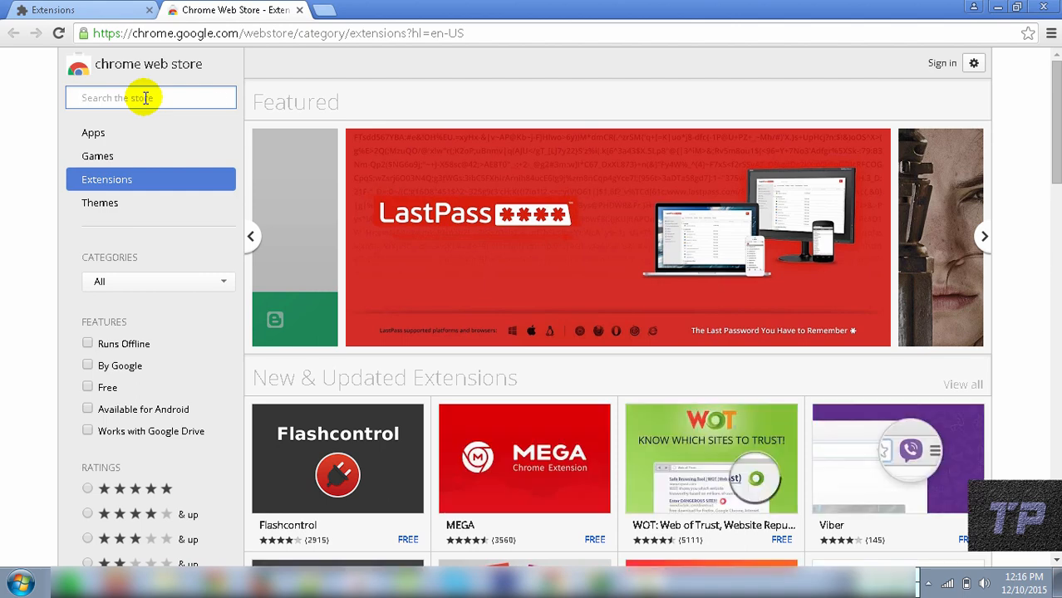
type("adb")
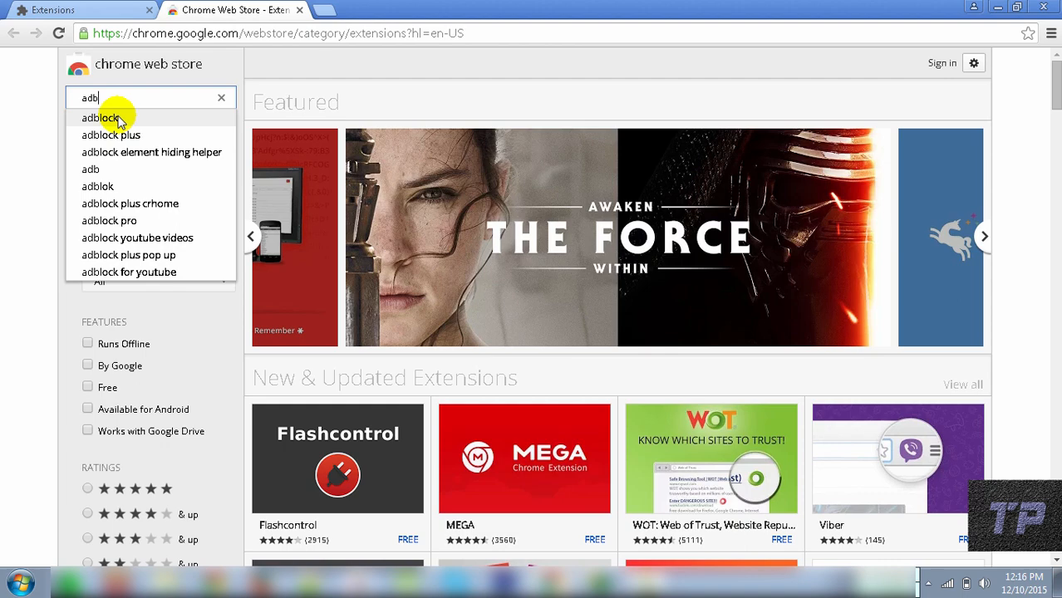
left_click(119, 121)
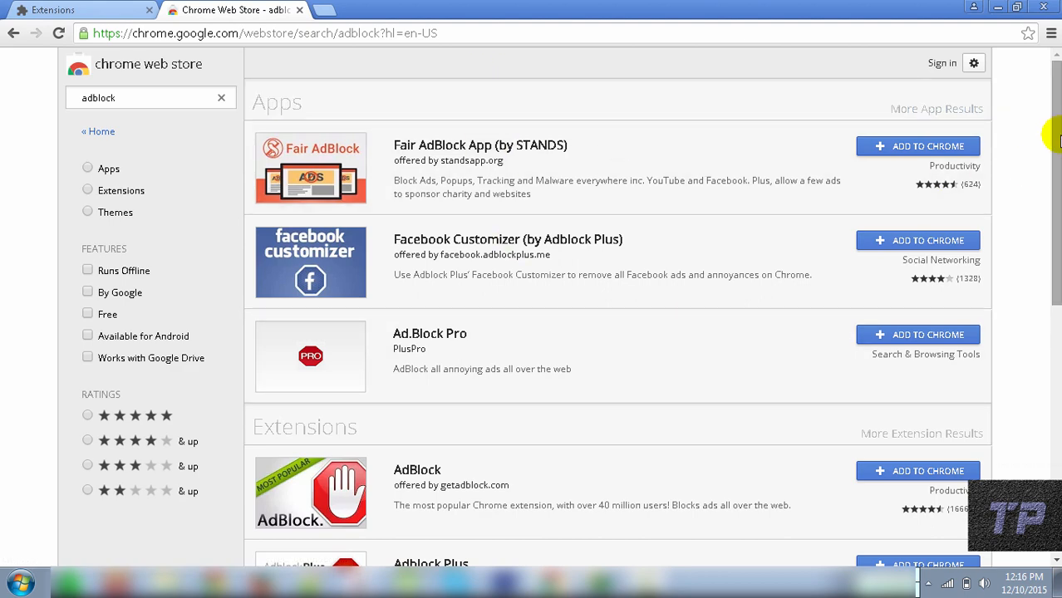
- Add the AdBlock extension offered by getadblock.com to the browser and check it in the installed extensions list
left_click_drag(1057, 142, 1057, 285)
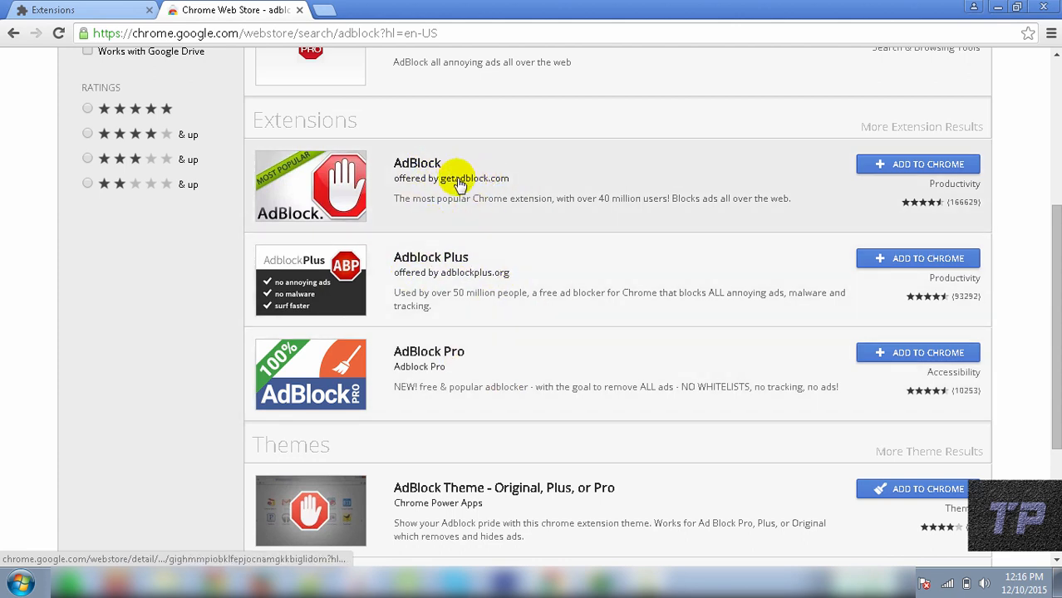
left_click(916, 166)
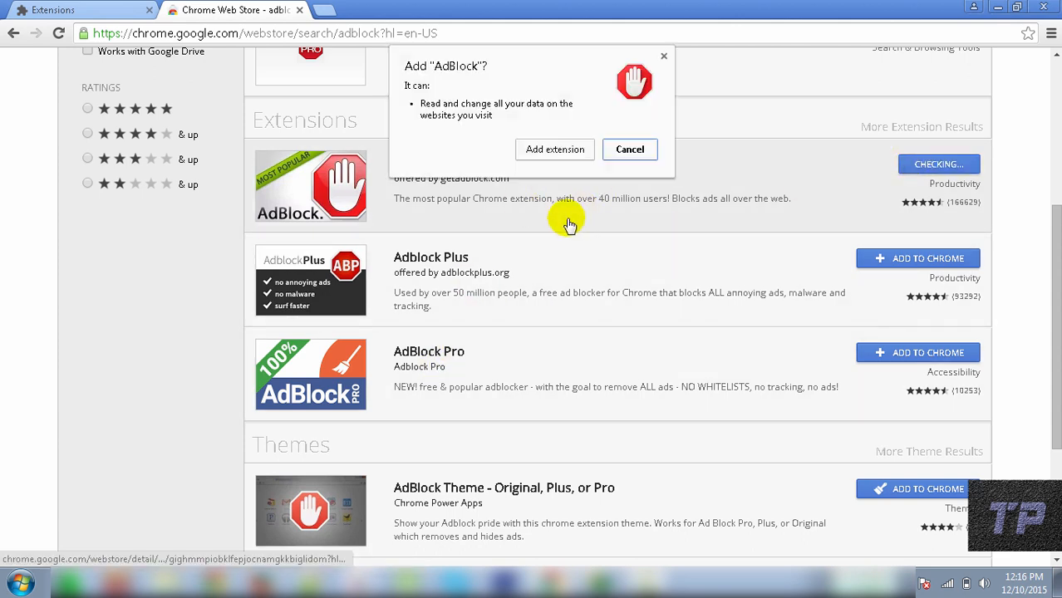
left_click(550, 149)
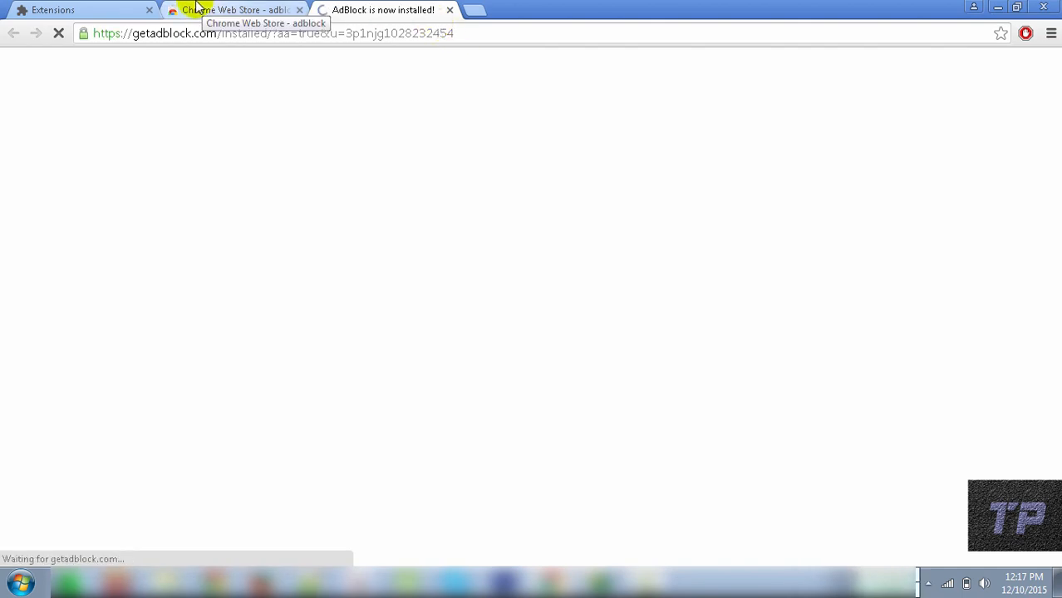
left_click(106, 8)
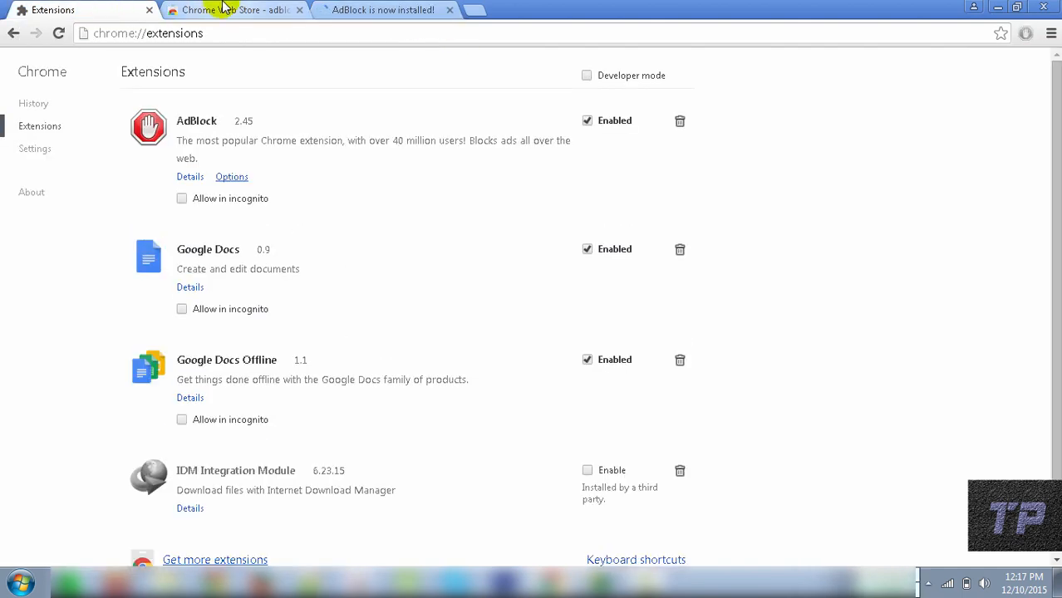
- Add the Adblock Plus extension from the web store results and close the AdBlock installation tab
left_click(220, 9)
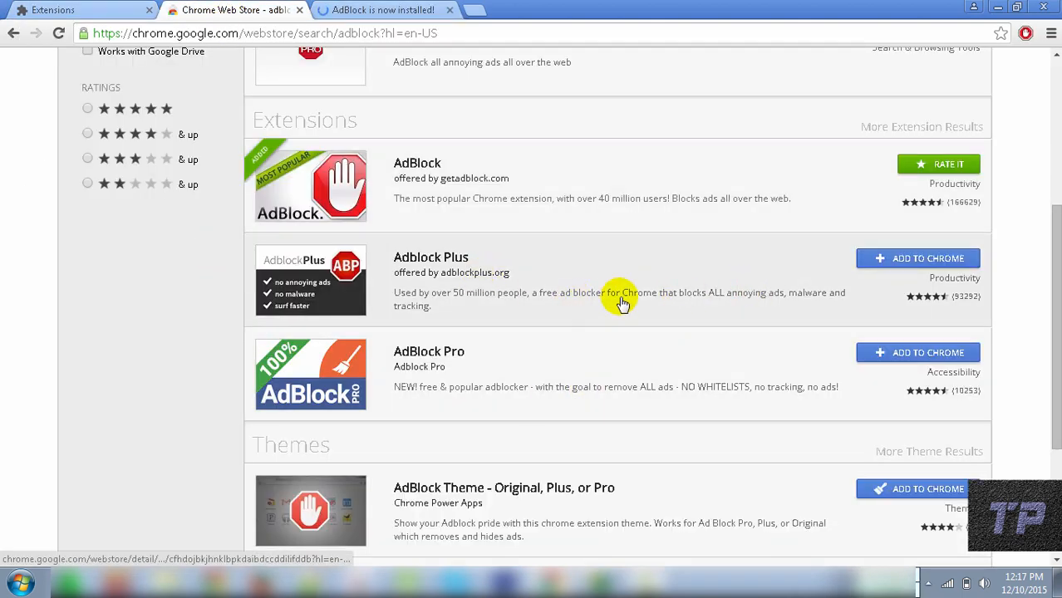
left_click(906, 258)
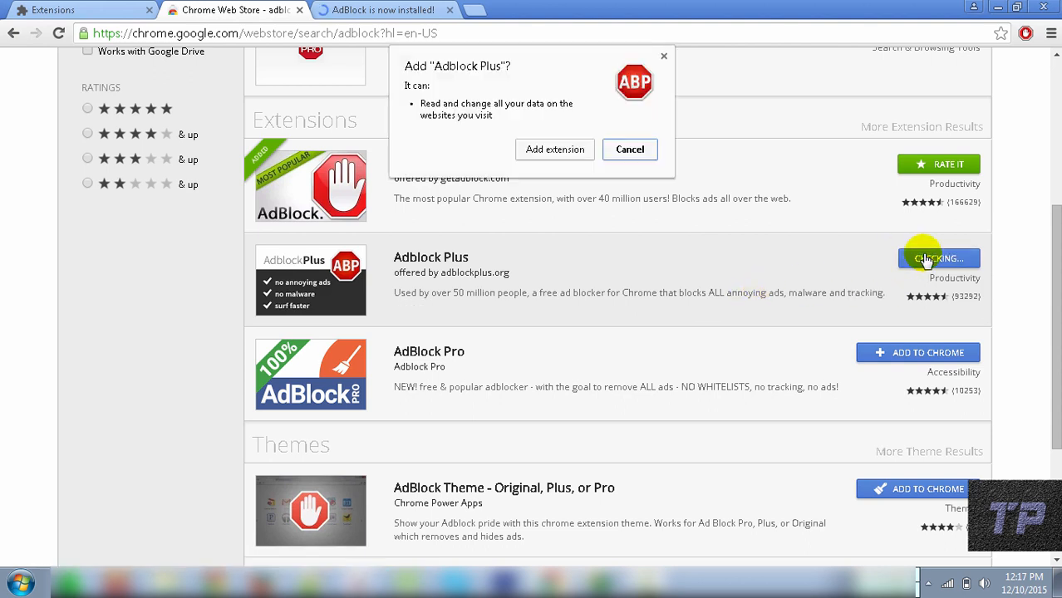
left_click(560, 150)
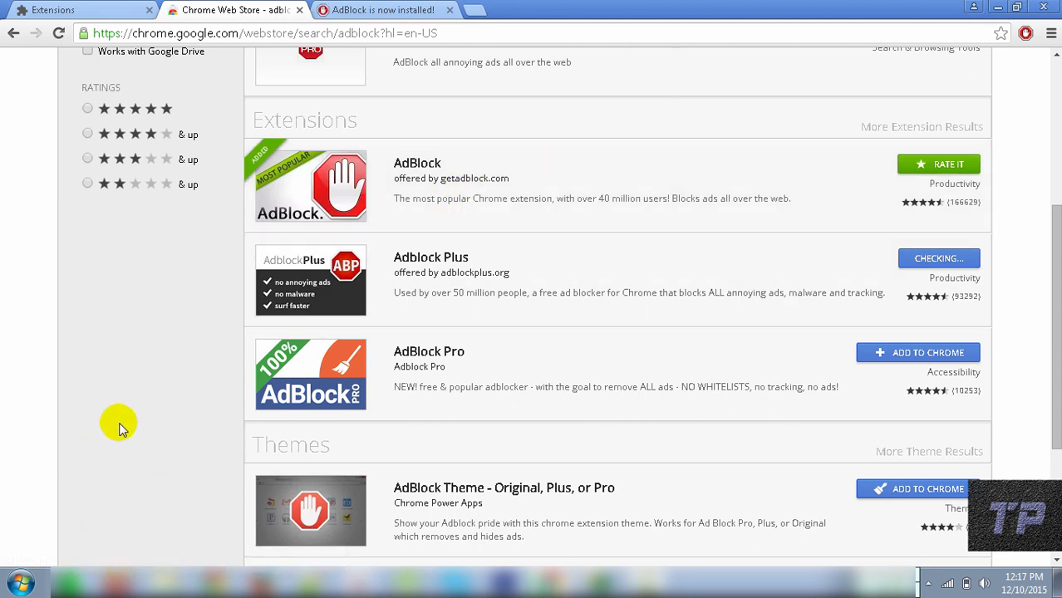
left_click(449, 9)
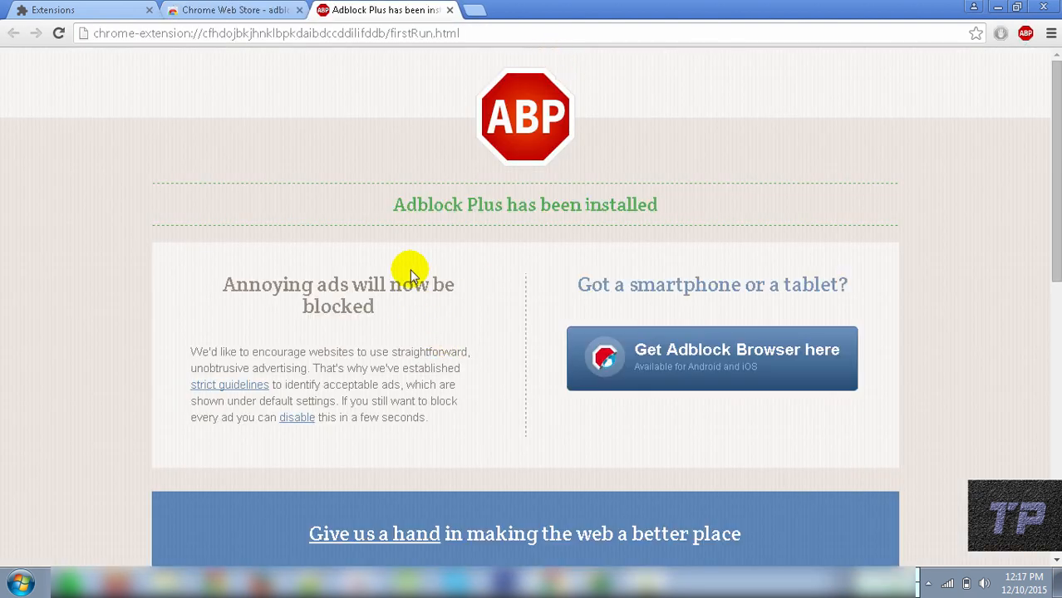
- Turn on Malware Blocking, Remove Social Media Buttons and Disable Tracking for Adblock Plus, and close its welcome page
scroll(410, 271, "down", 6)
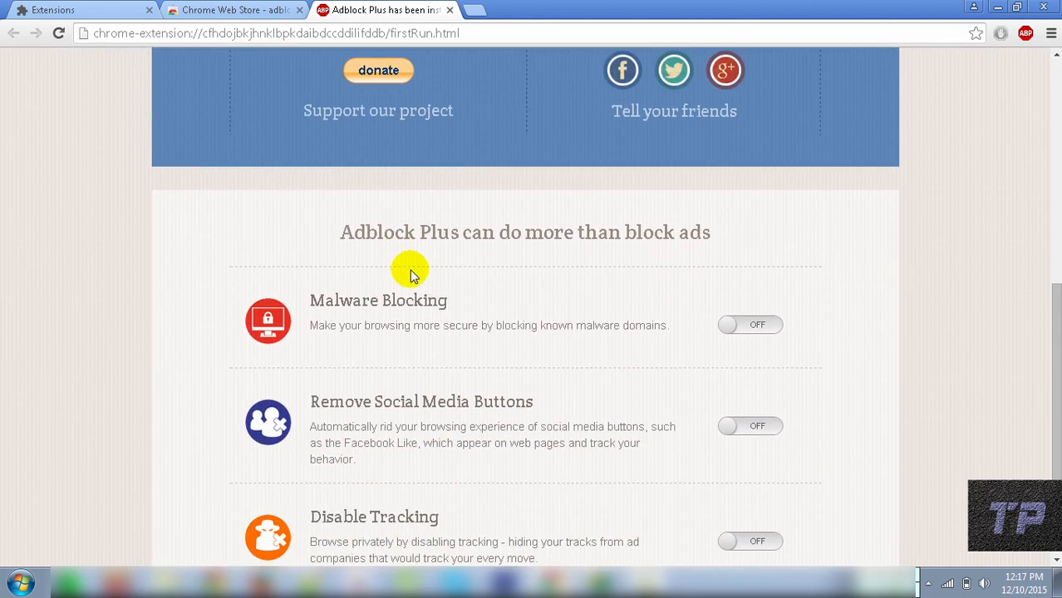
scroll(409, 271, "down", 2)
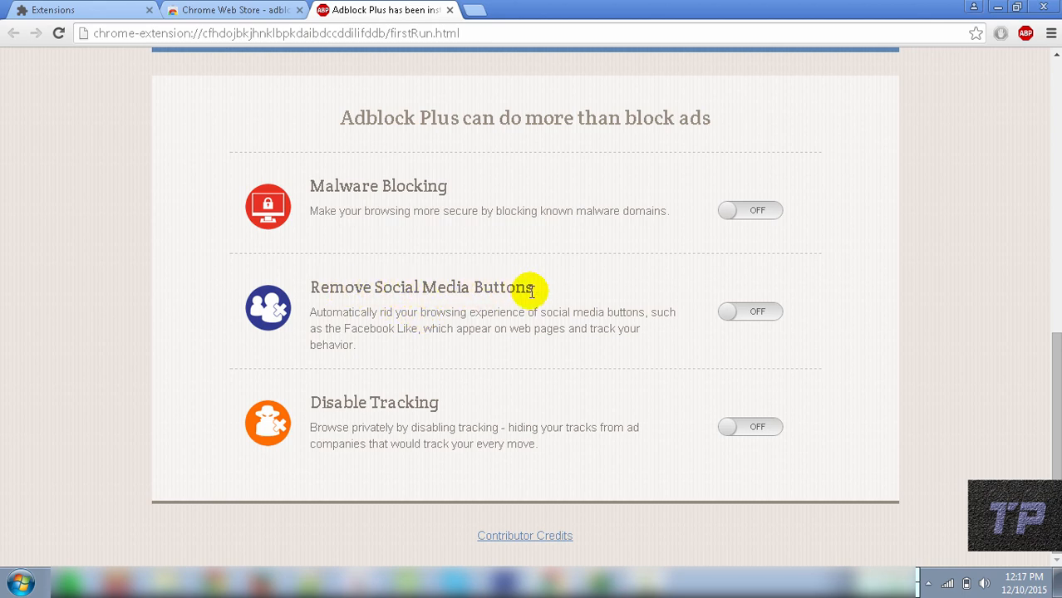
left_click(770, 217)
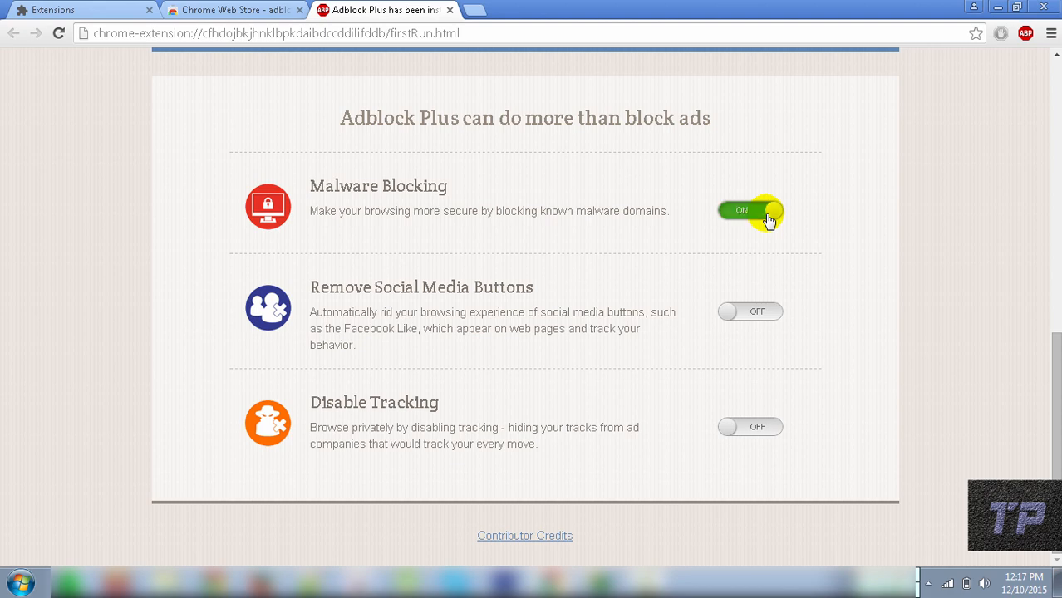
left_click(760, 313)
left_click(756, 428)
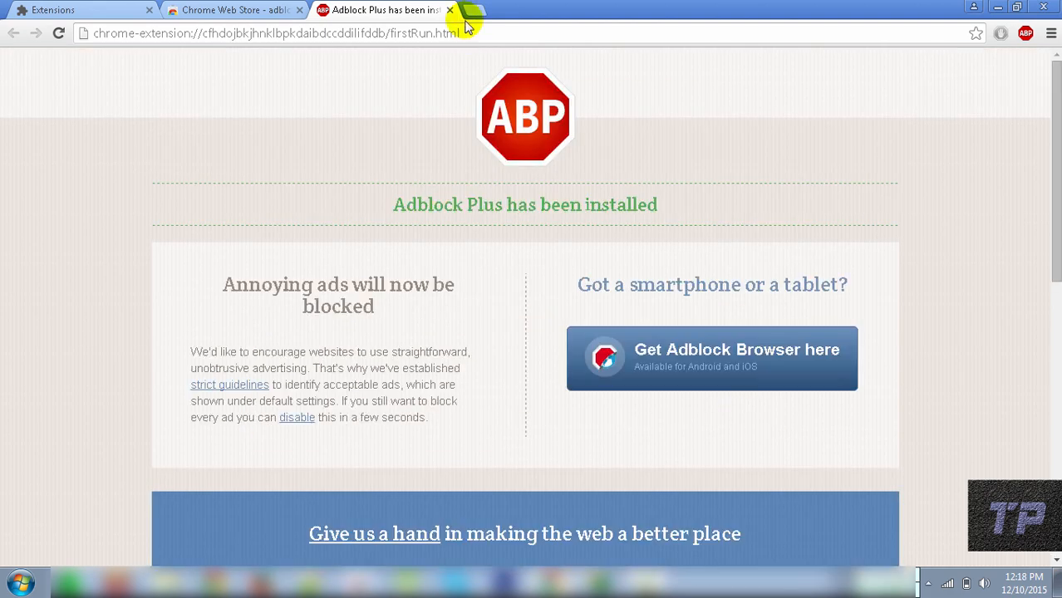
left_click(449, 10)
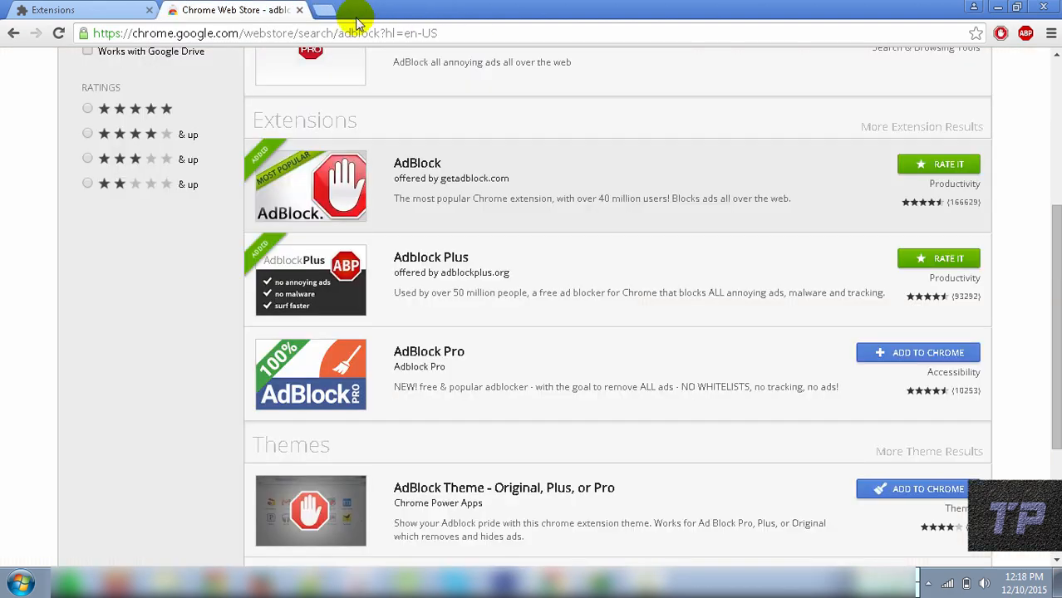
- Close the web store tab and disable the AdBlock and Adblock Plus extensions
left_click(299, 10)
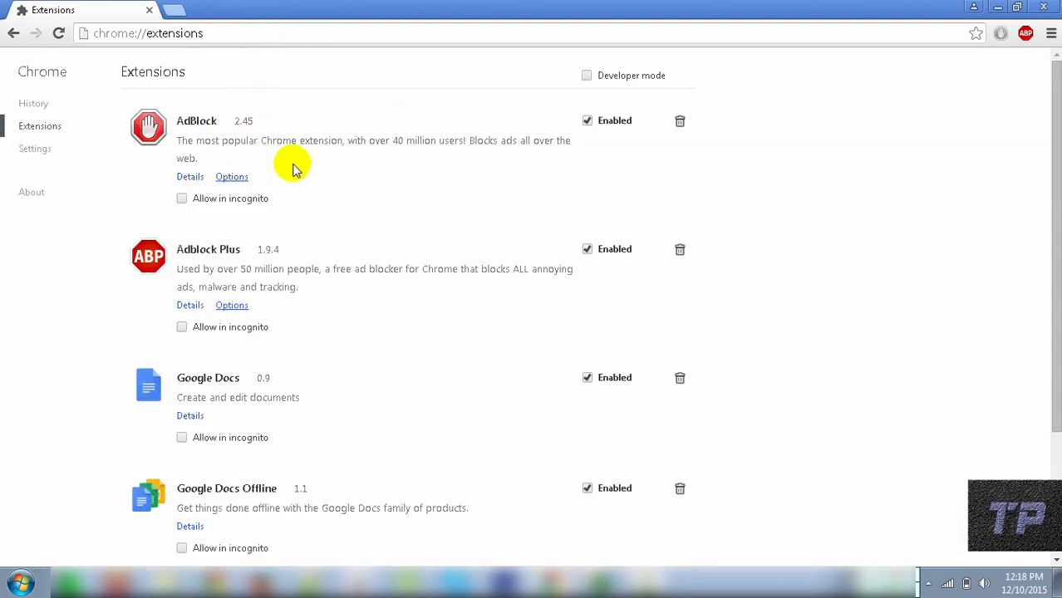
left_click(588, 120)
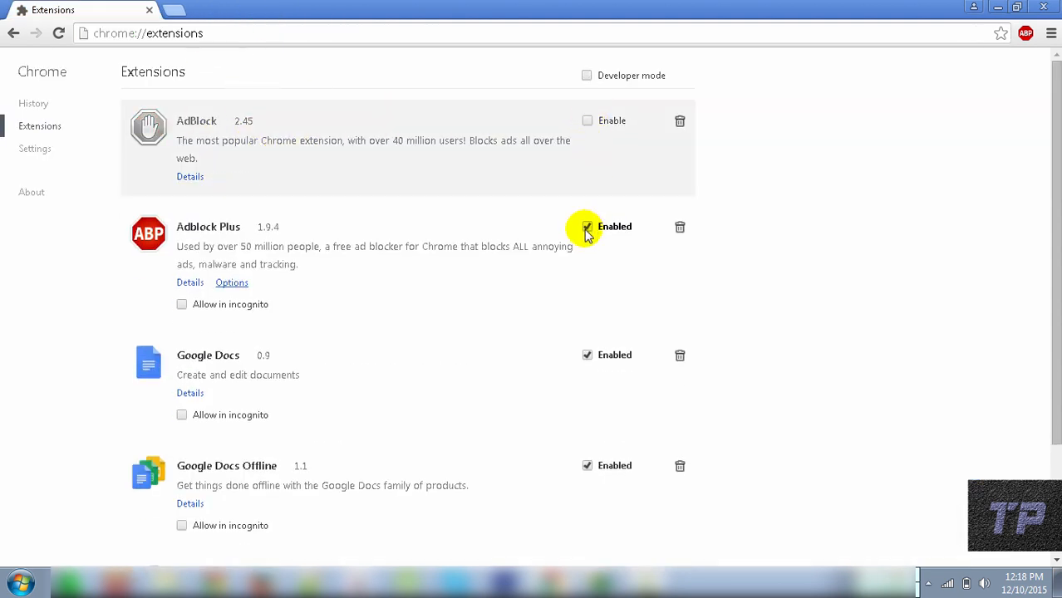
left_click(585, 225)
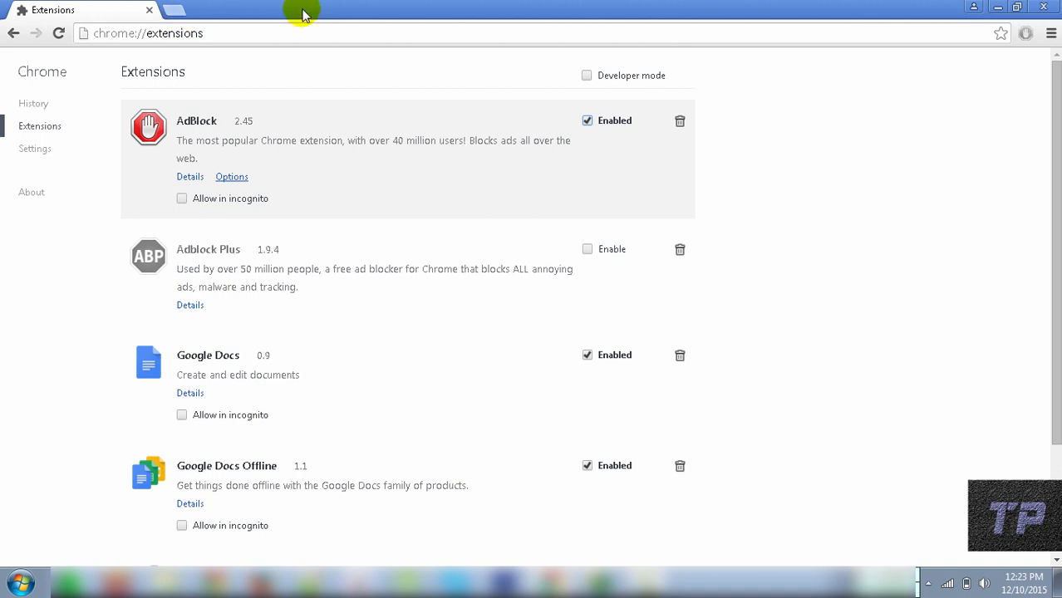
left_click(176, 9)
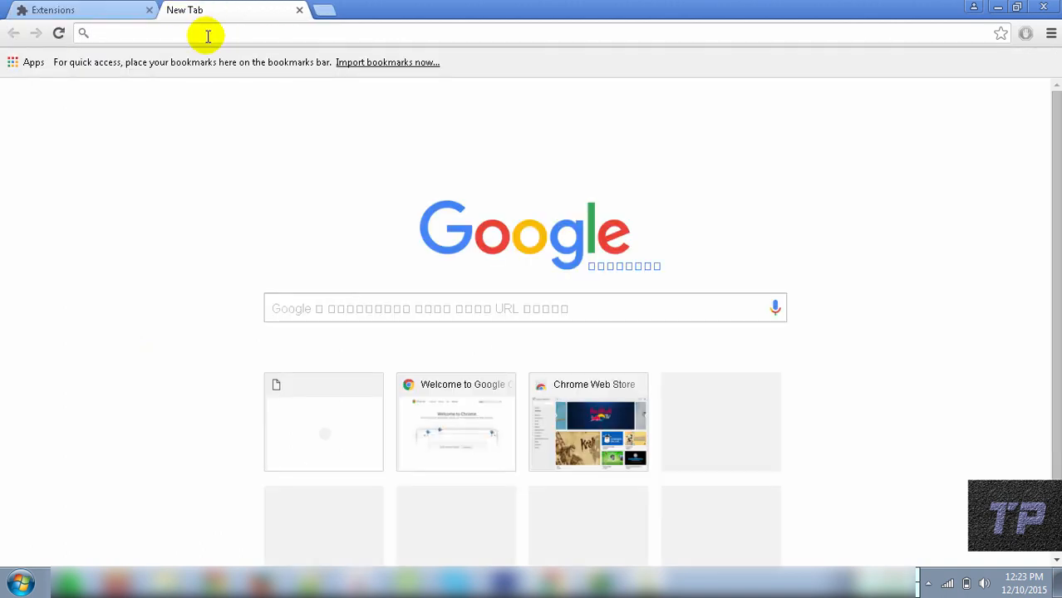
type("tech")
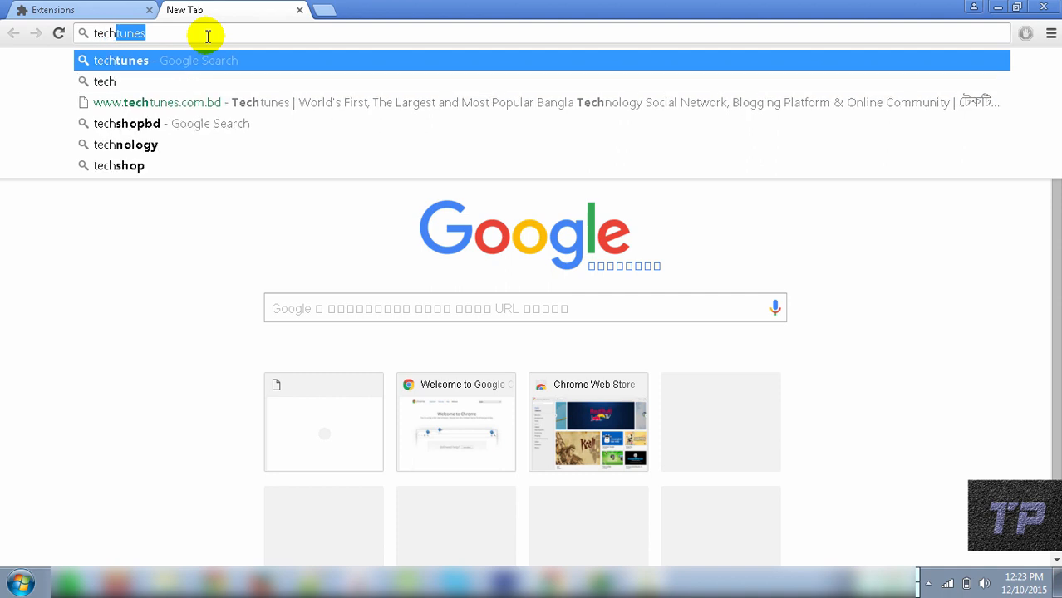
left_click(231, 104)
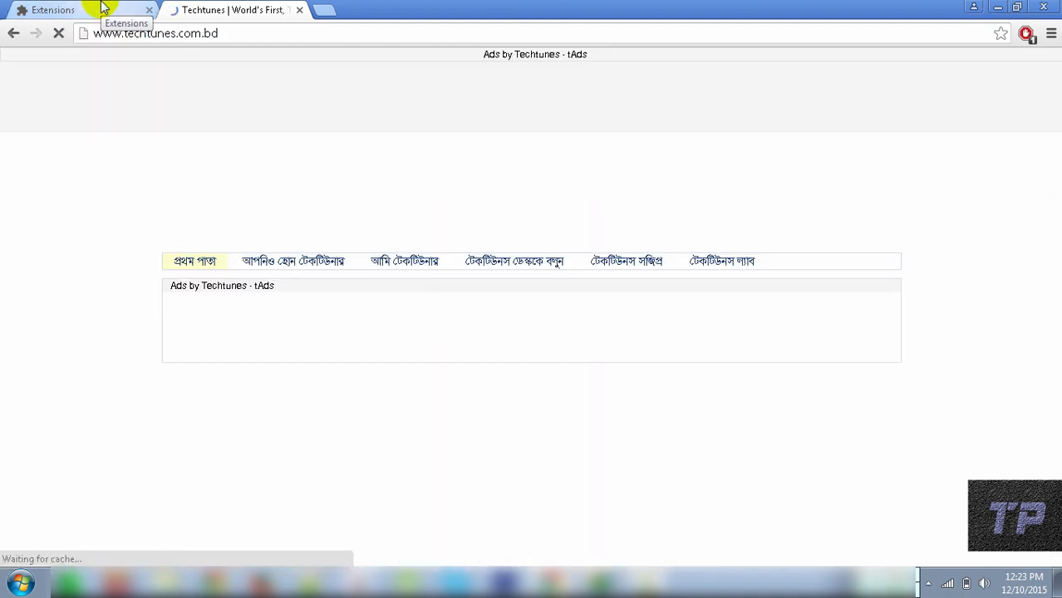
- Disable the AdBlock extension and reload the Techtunes page without ad blocking
left_click(104, 9)
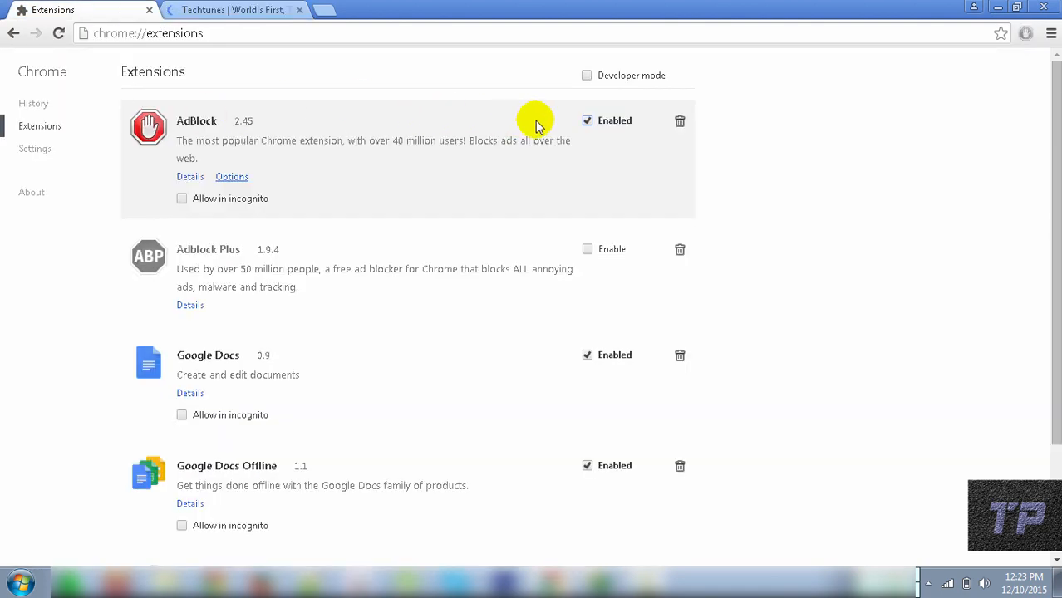
left_click(587, 121)
left_click(233, 10)
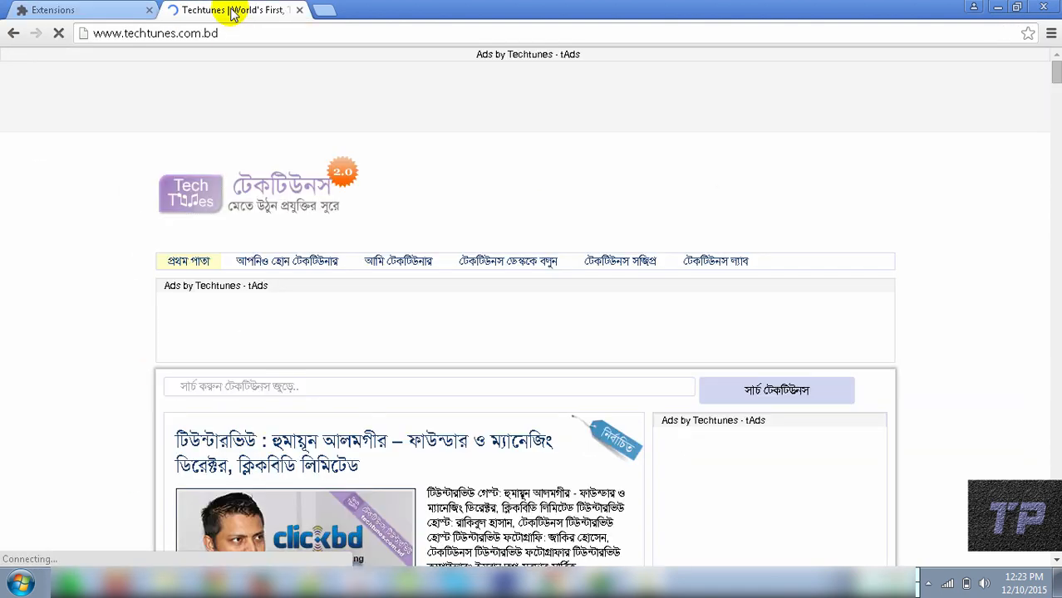
left_click(59, 33)
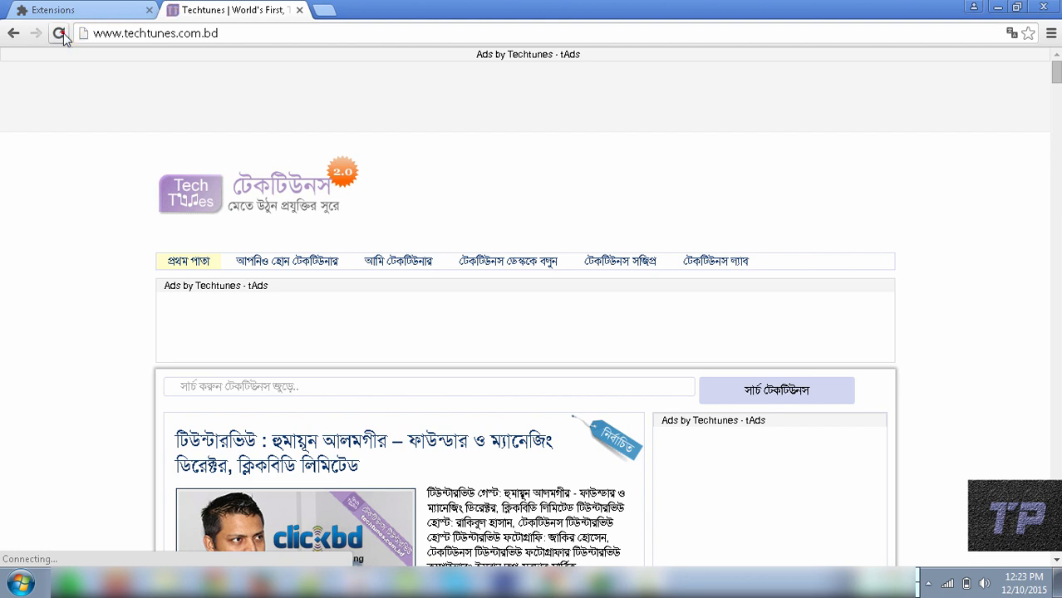
left_click(59, 33)
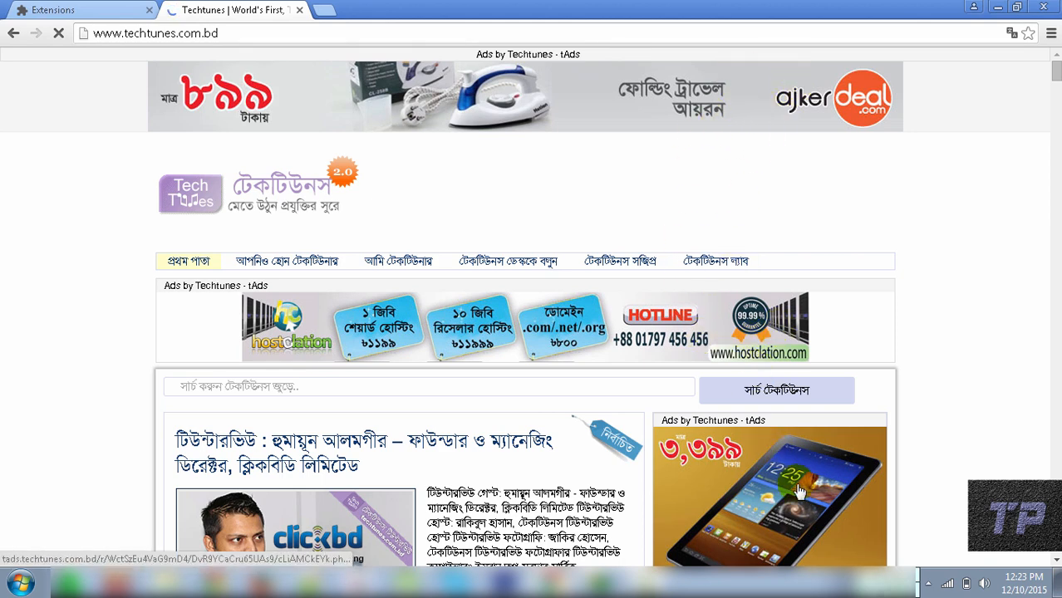
- Enable the AdBlock extension and reload the Techtunes page with it active
left_click(34, 9)
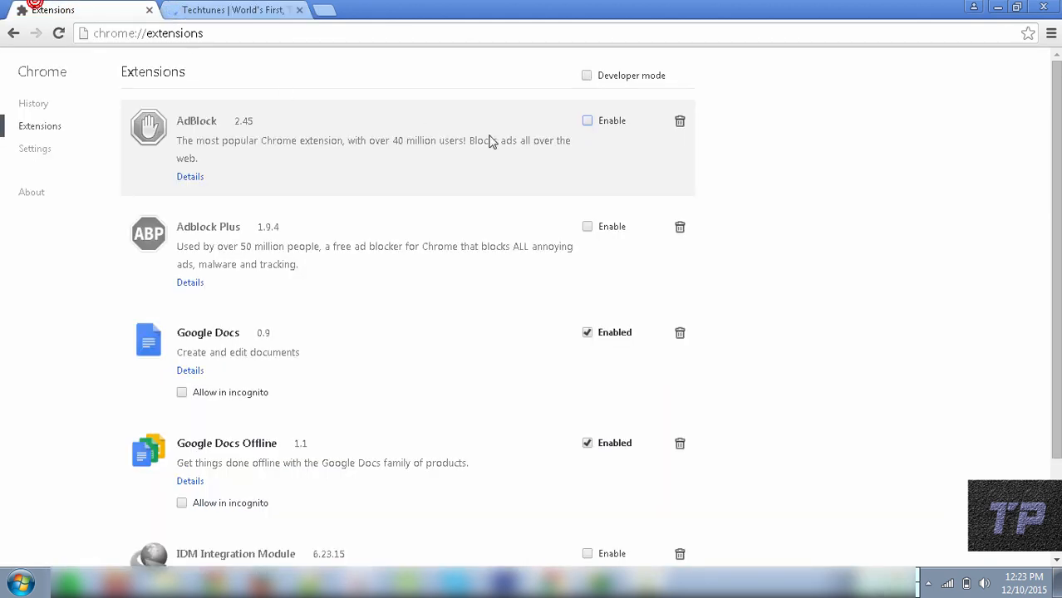
left_click(587, 120)
left_click(266, 9)
left_click(58, 33)
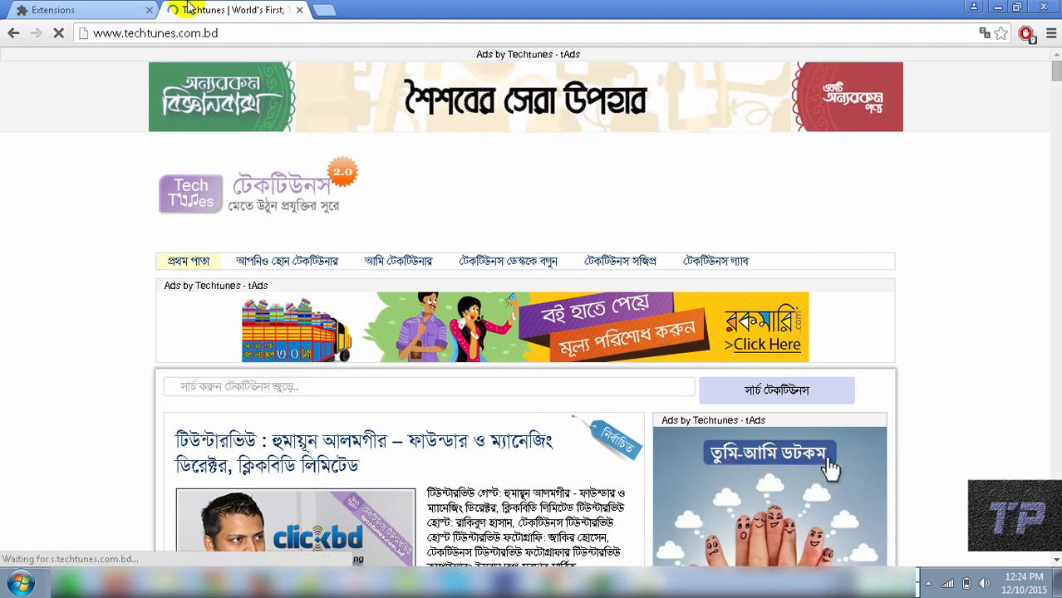
- Disable AdBlock, enable Adblock Plus instead, and reload the Techtunes page to check its ad areas
left_click(125, 7)
left_click(587, 122)
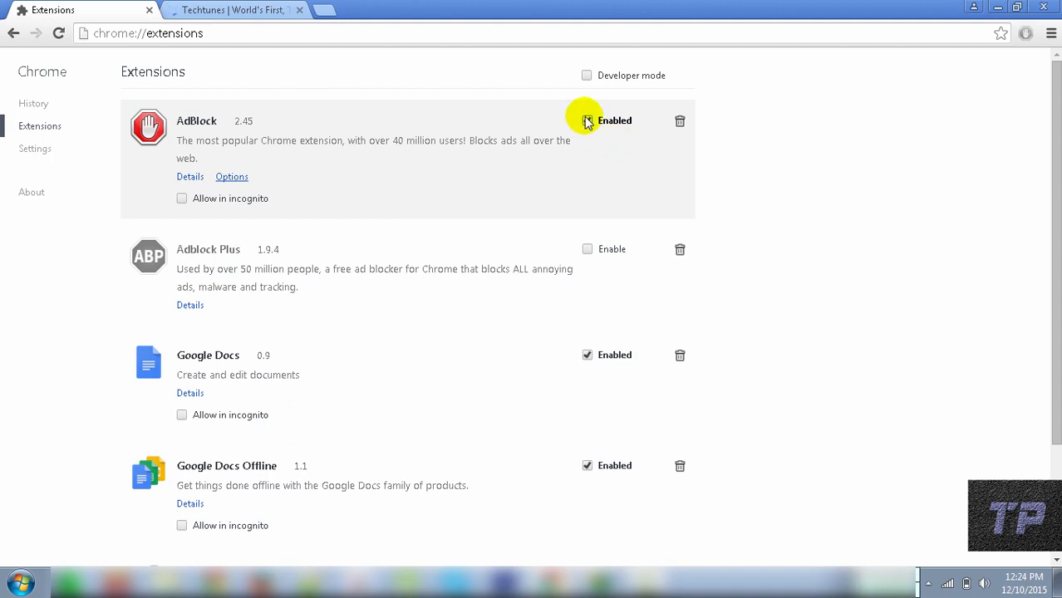
left_click(587, 227)
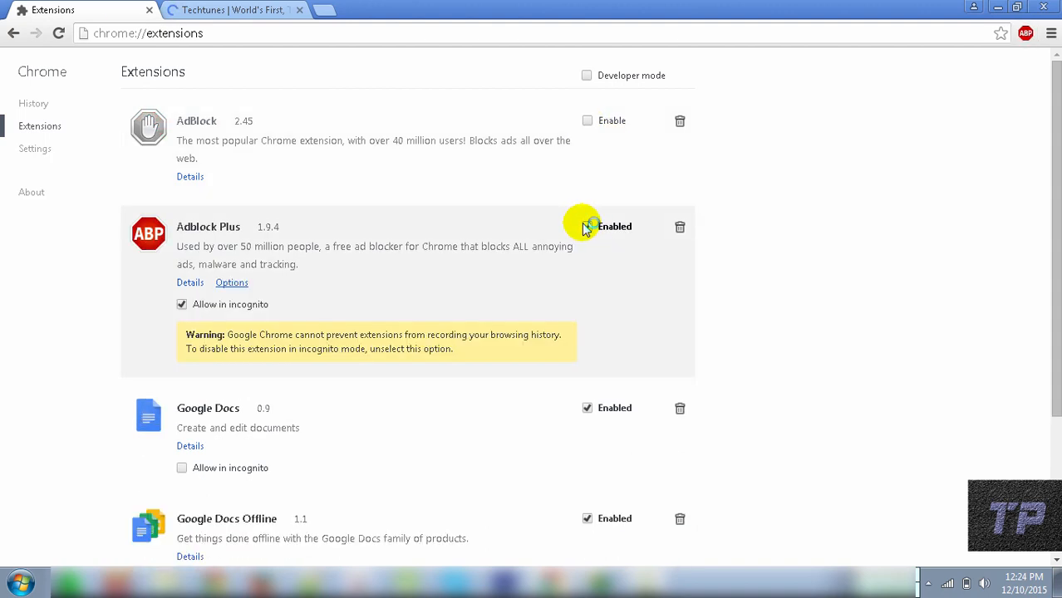
left_click(274, 8)
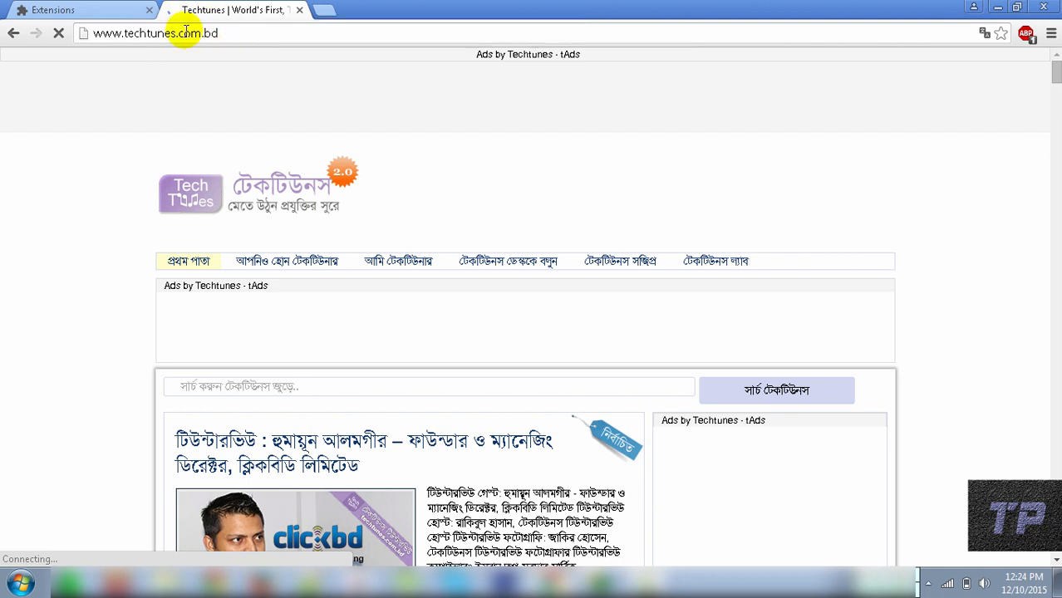
left_click(135, 8)
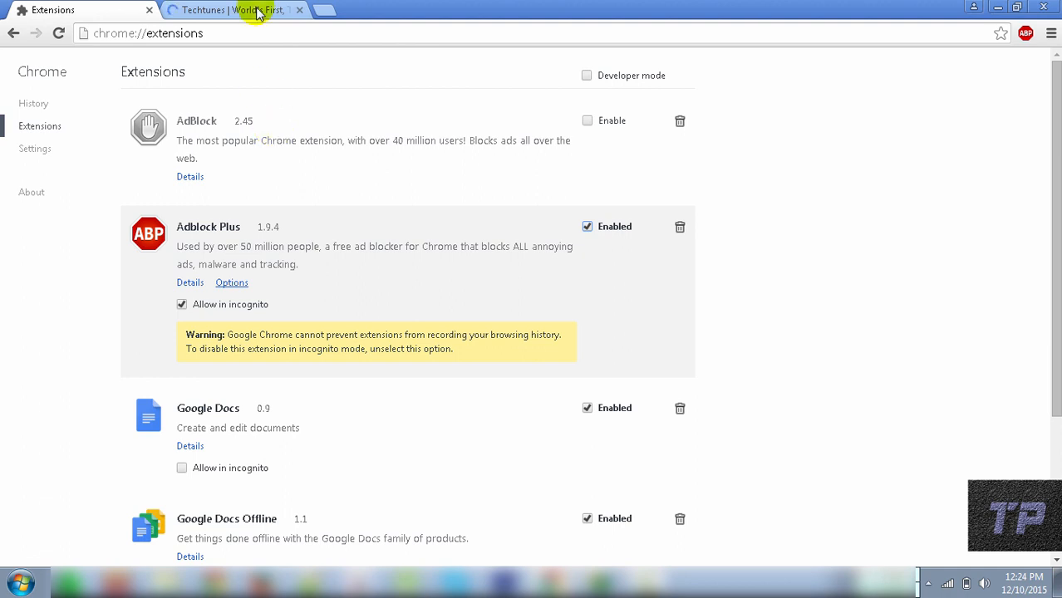
- Open fusionbd.com in a new tab and view the High Quality page for Kuasha - Episode 135 down to its lower ads
left_click(324, 10)
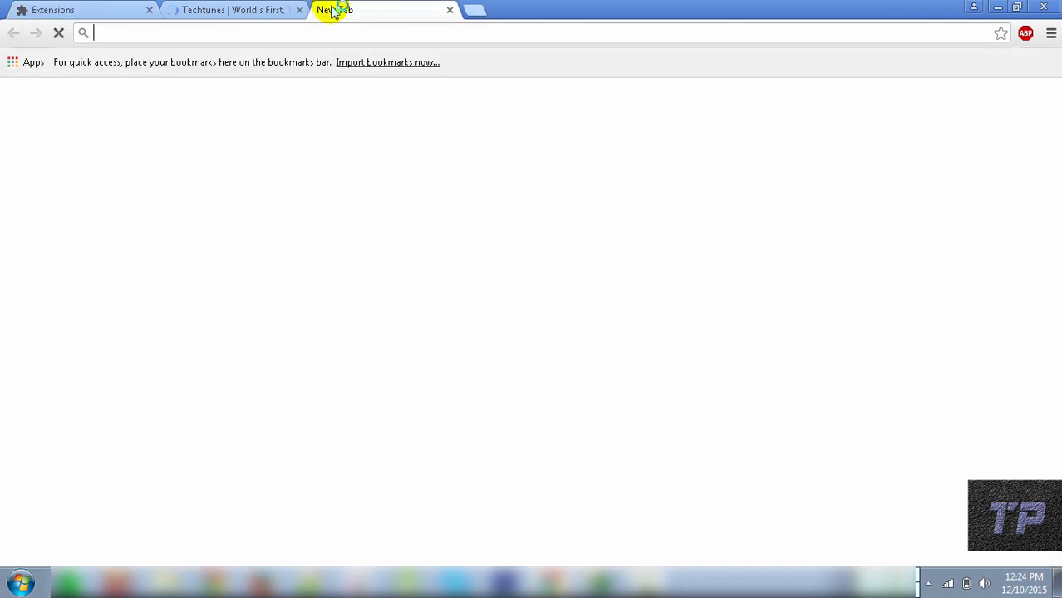
left_click(98, 8)
left_click(259, 8)
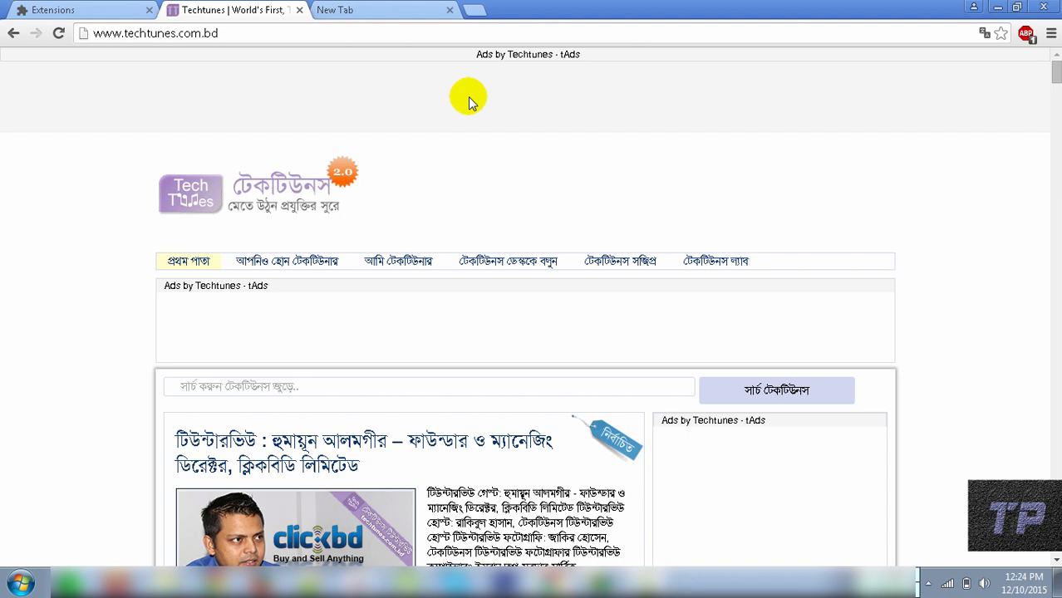
left_click(411, 7)
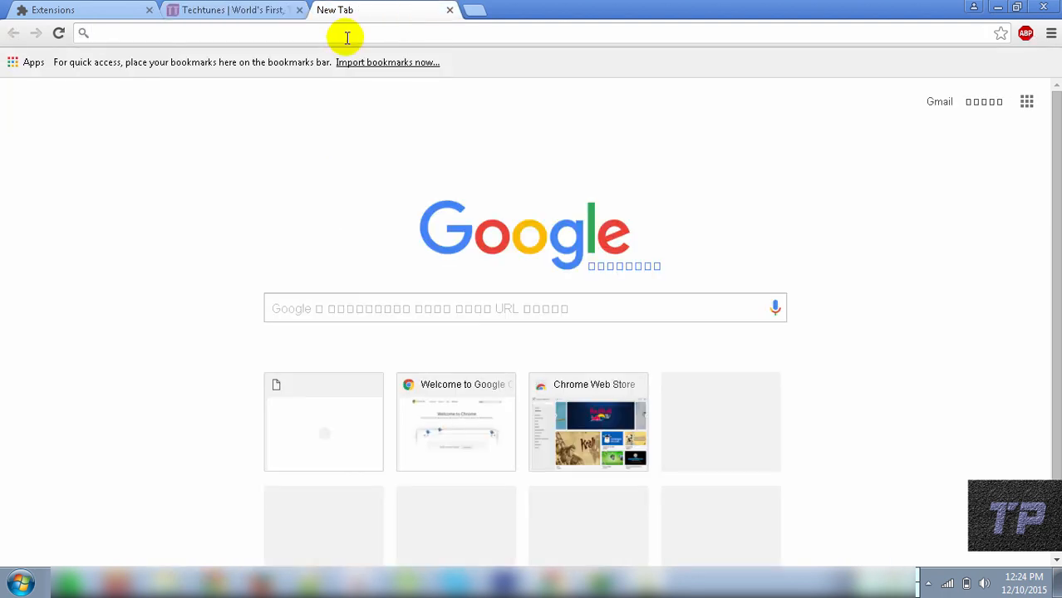
type("fus")
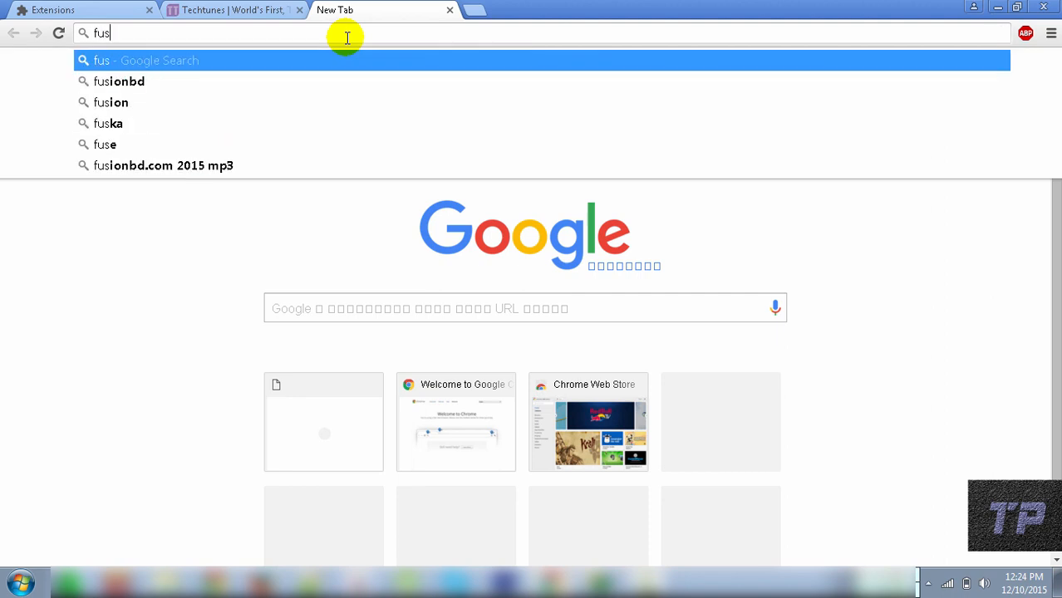
type("ion")
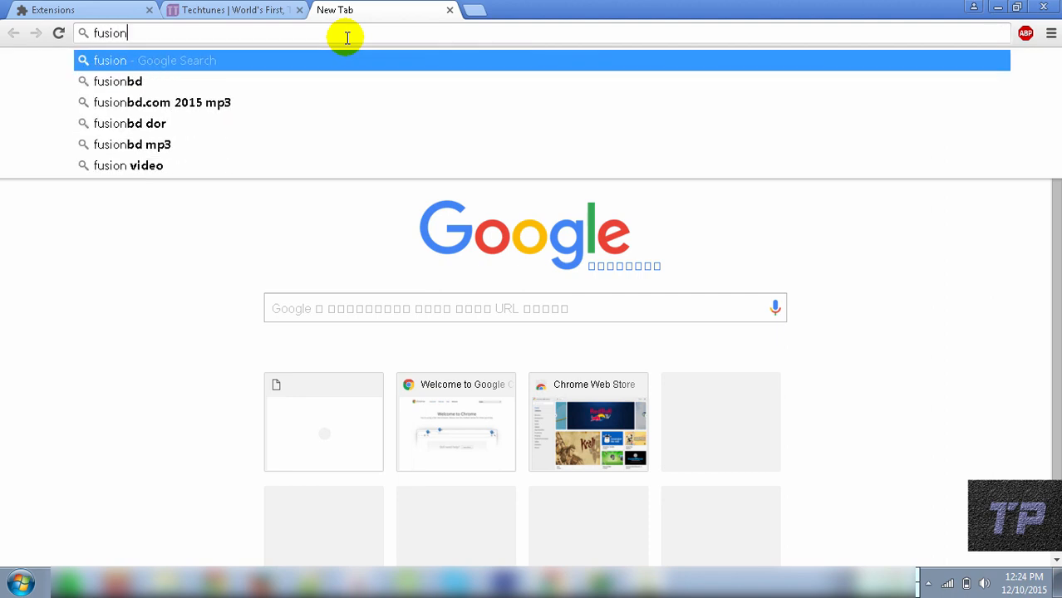
type("bd")
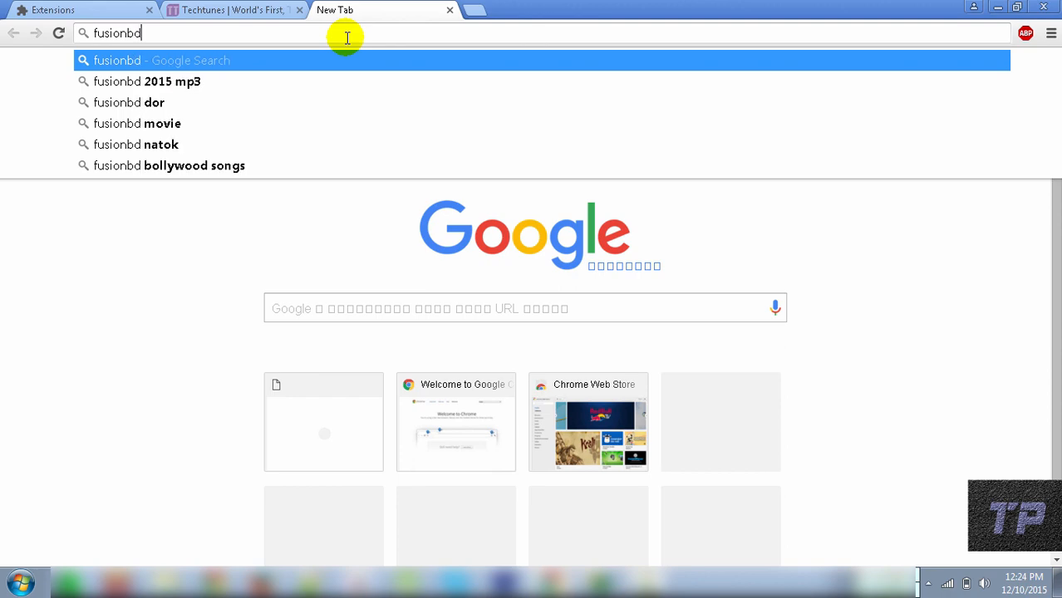
type(".com")
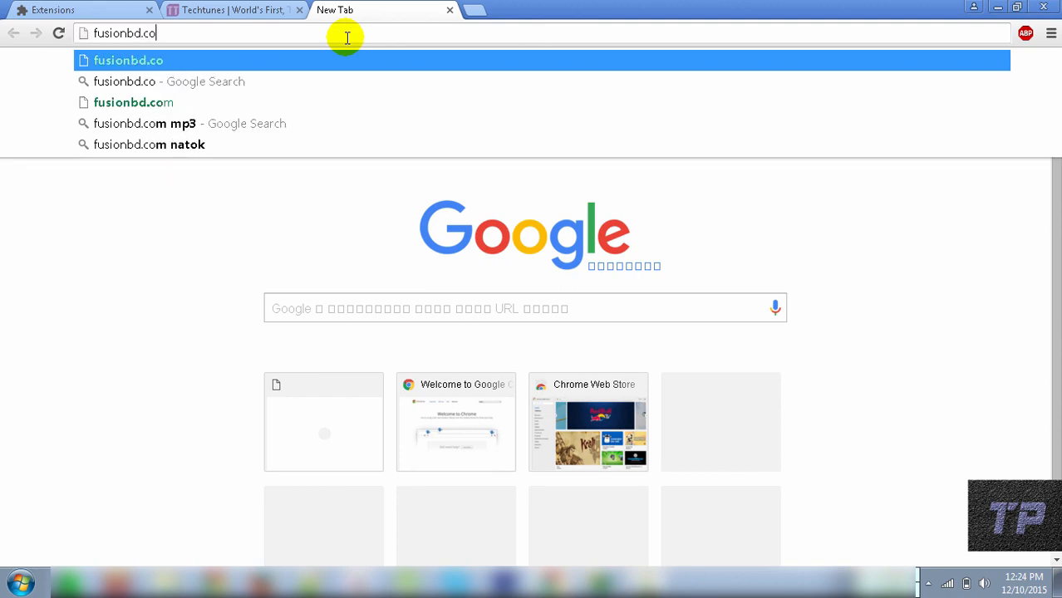
key("Return")
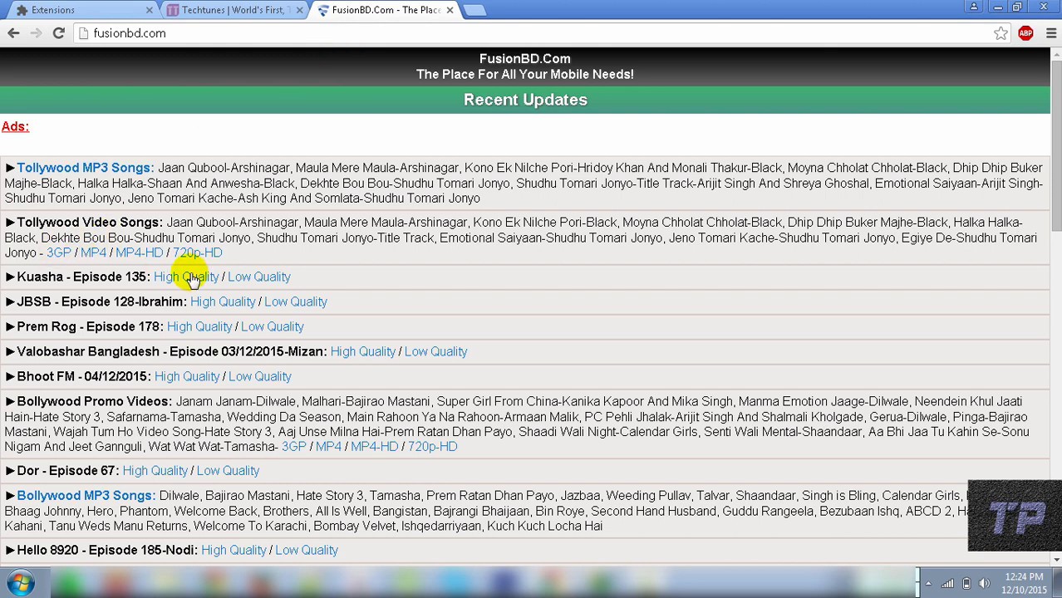
left_click(190, 279)
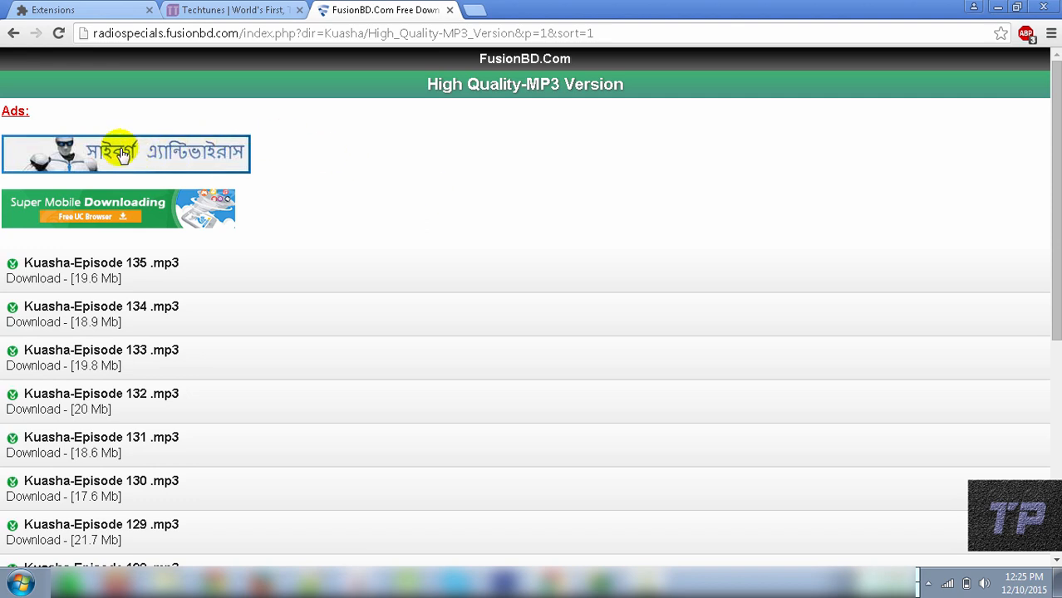
scroll(150, 203, "down", 5)
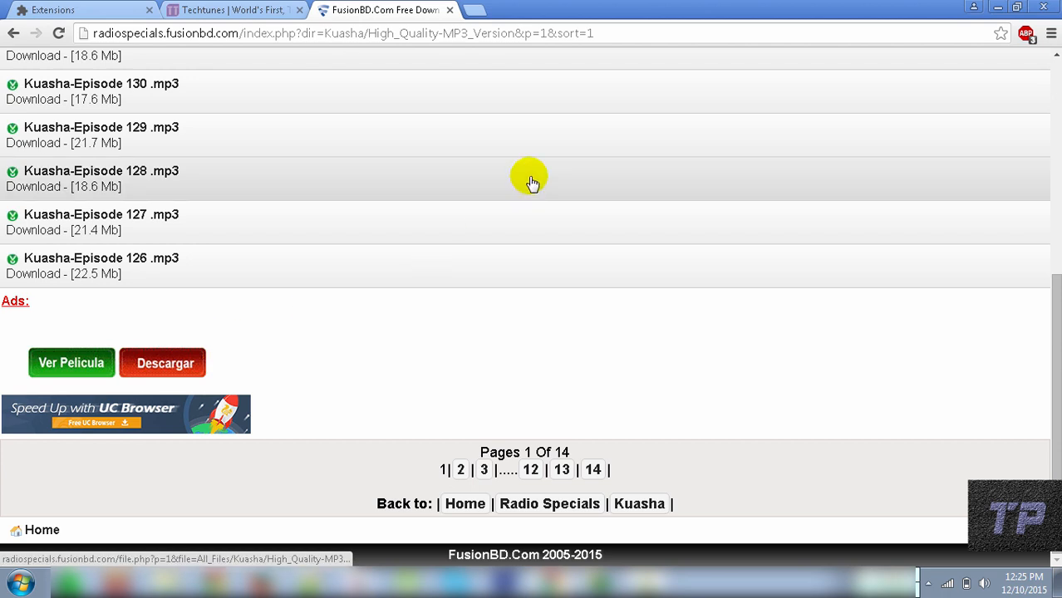
- Disable Adblock Plus and reload the FusionBD page to check its ads without any blocker
left_click(129, 7)
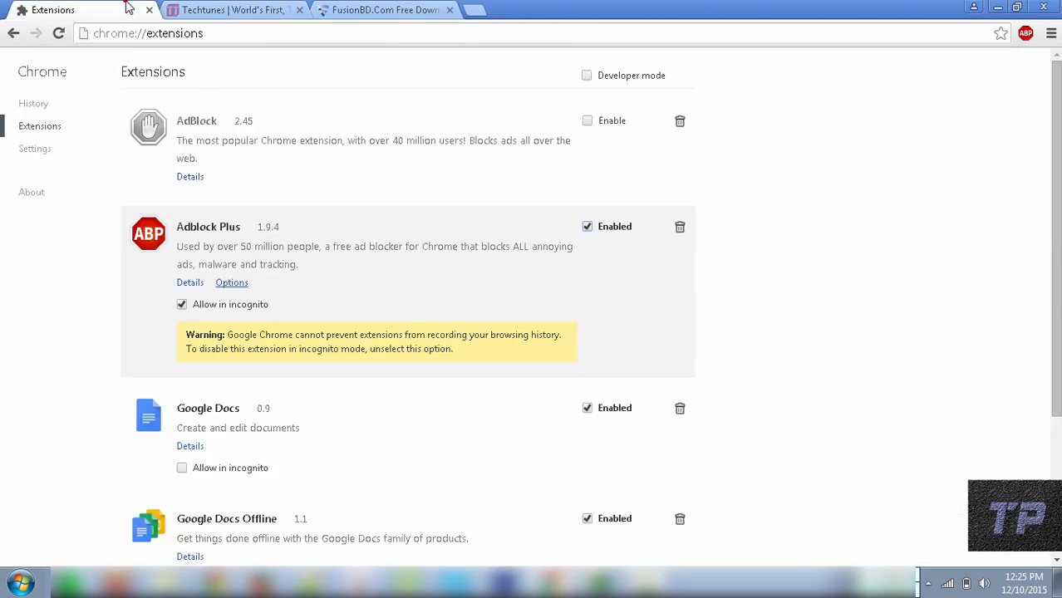
left_click(586, 227)
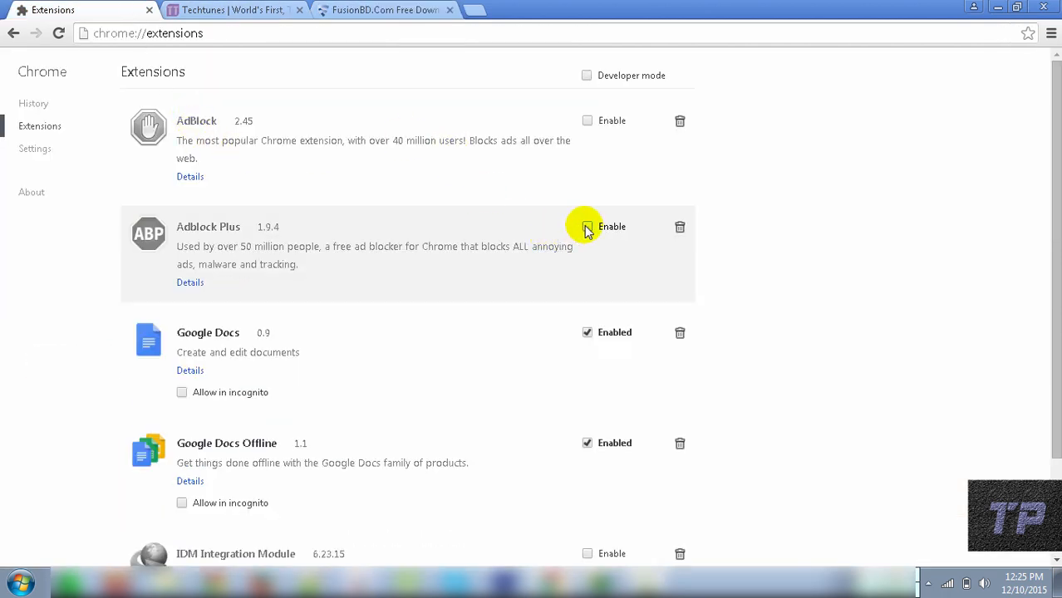
left_click(346, 6)
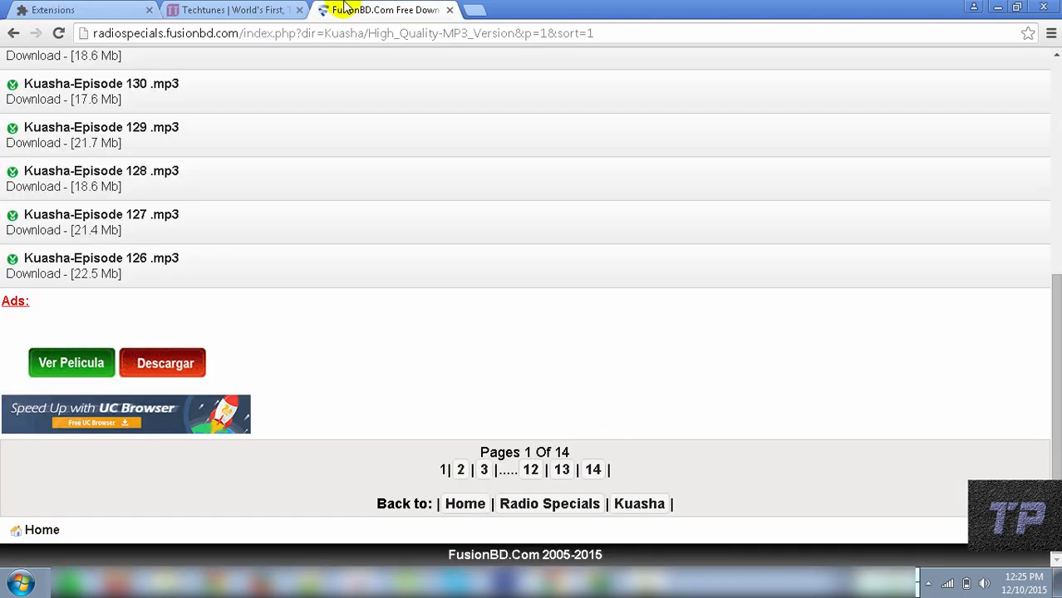
key("F5")
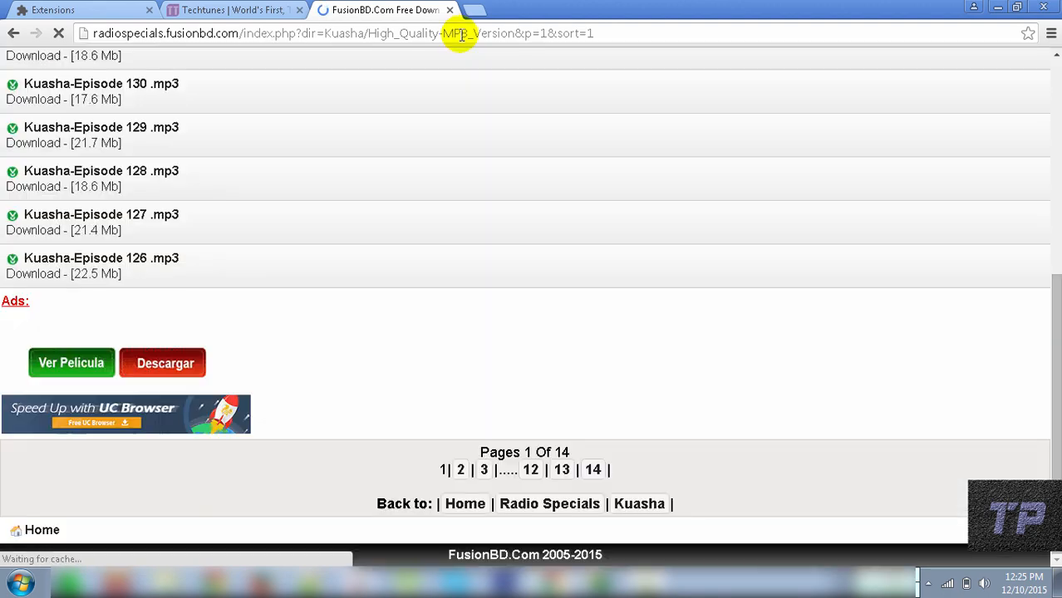
left_click(461, 37)
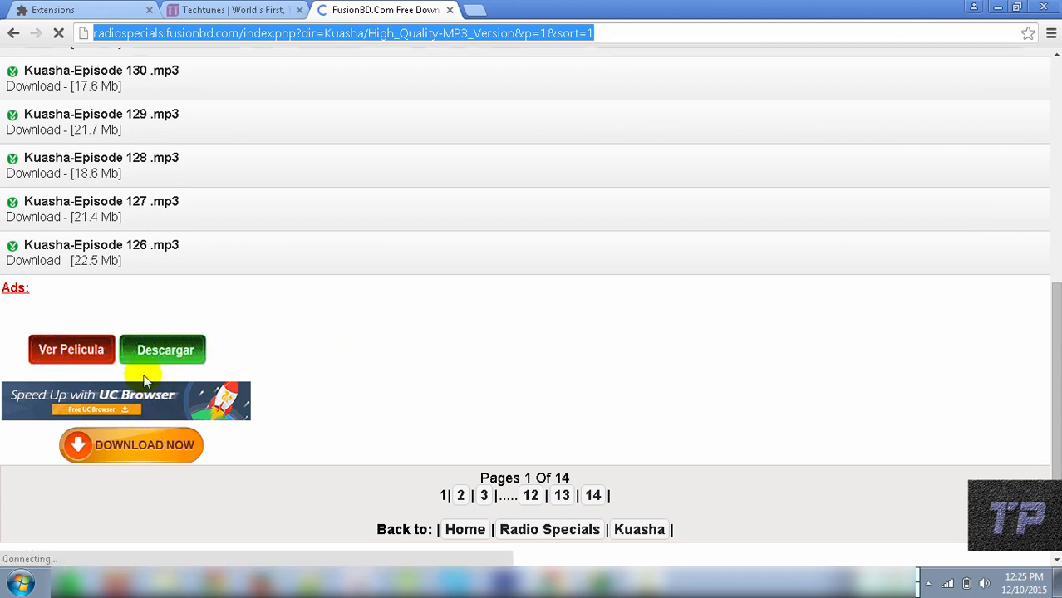
scroll(407, 347, "up", 6)
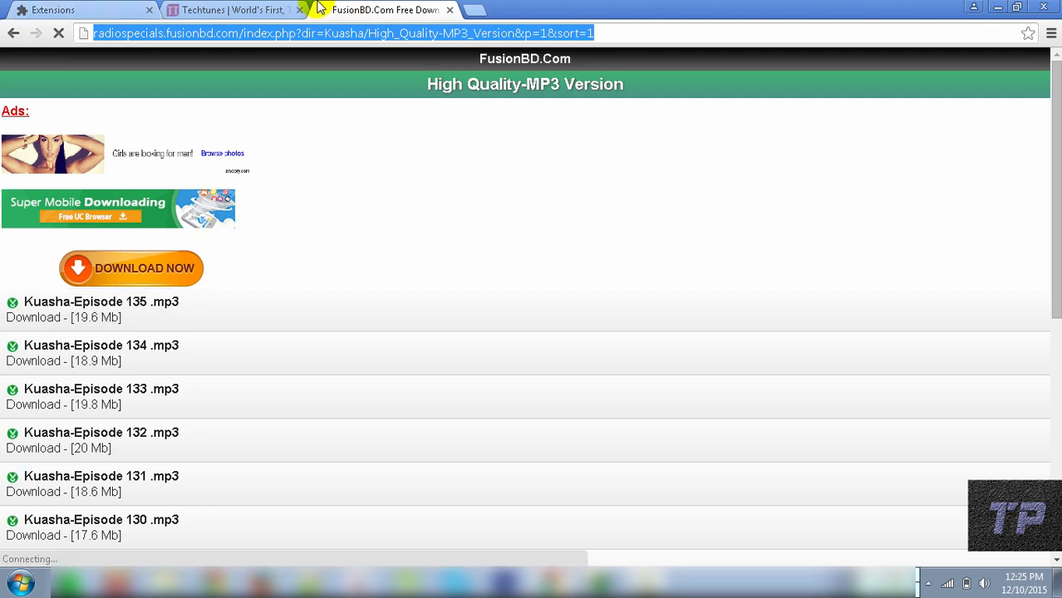
- Enable AdBlock, reload the FusionBD page and check the ad areas above and below the episode list
left_click(106, 9)
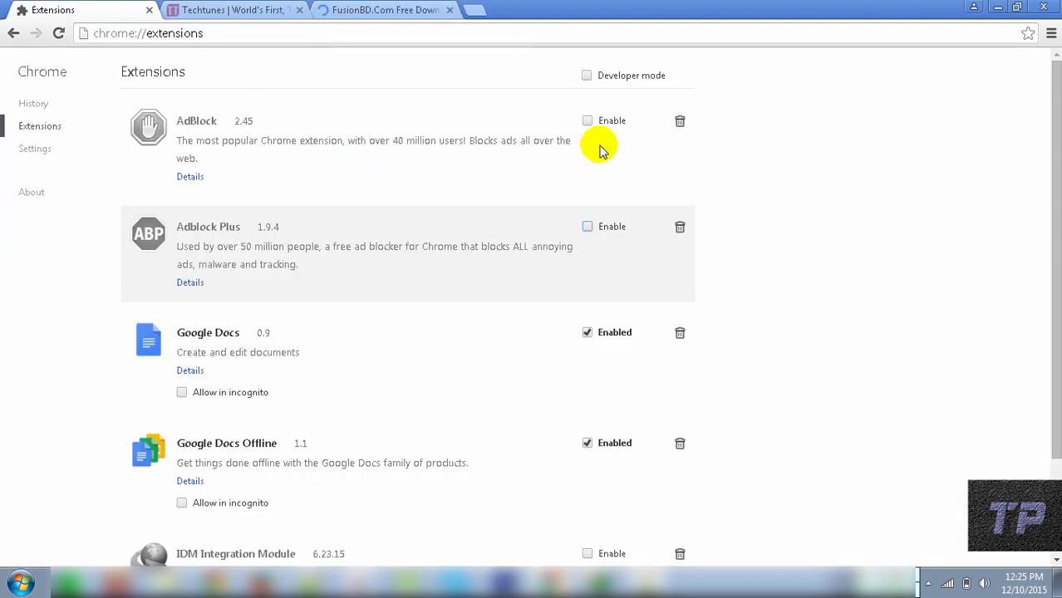
left_click(587, 120)
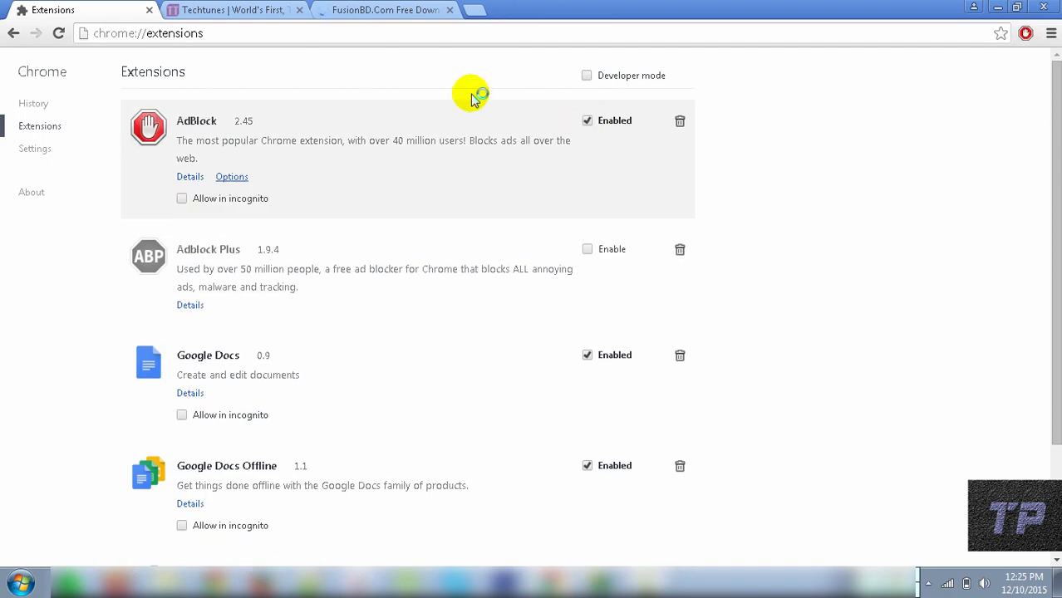
left_click(400, 9)
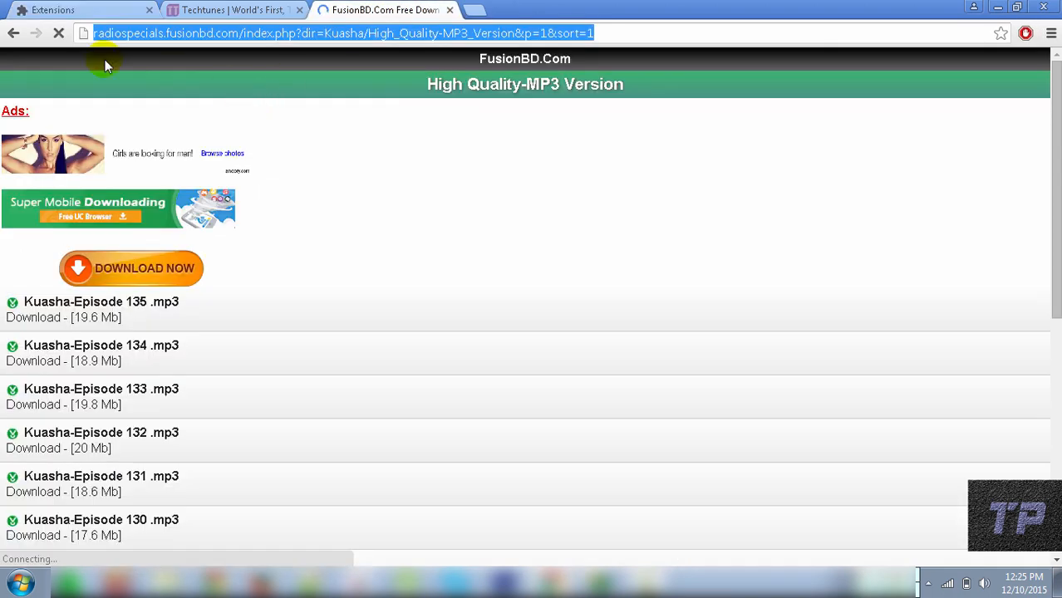
left_click(60, 33)
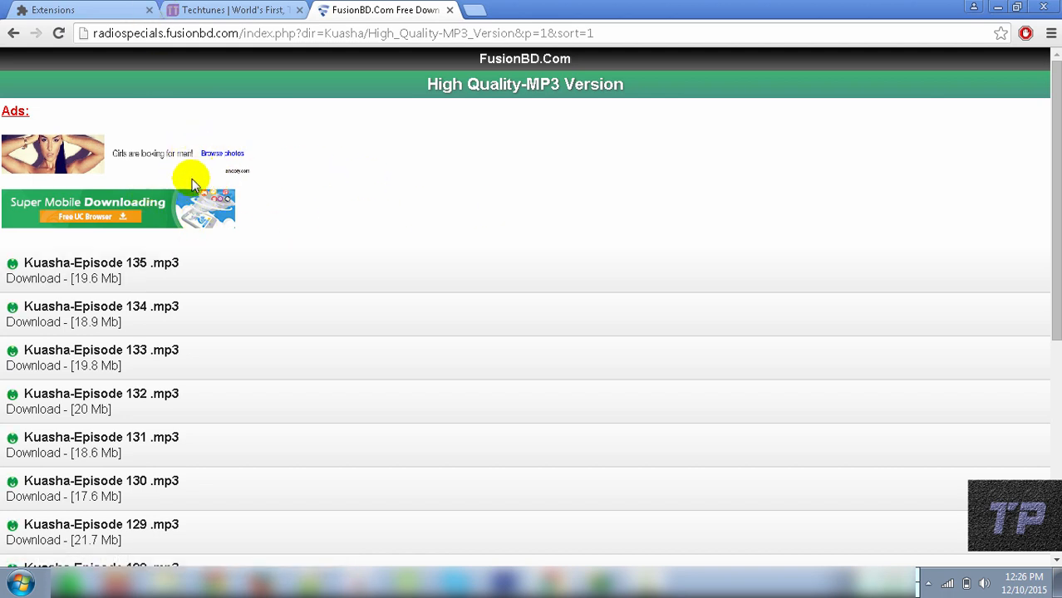
scroll(461, 237, "down", 1)
scroll(461, 237, "down", 5)
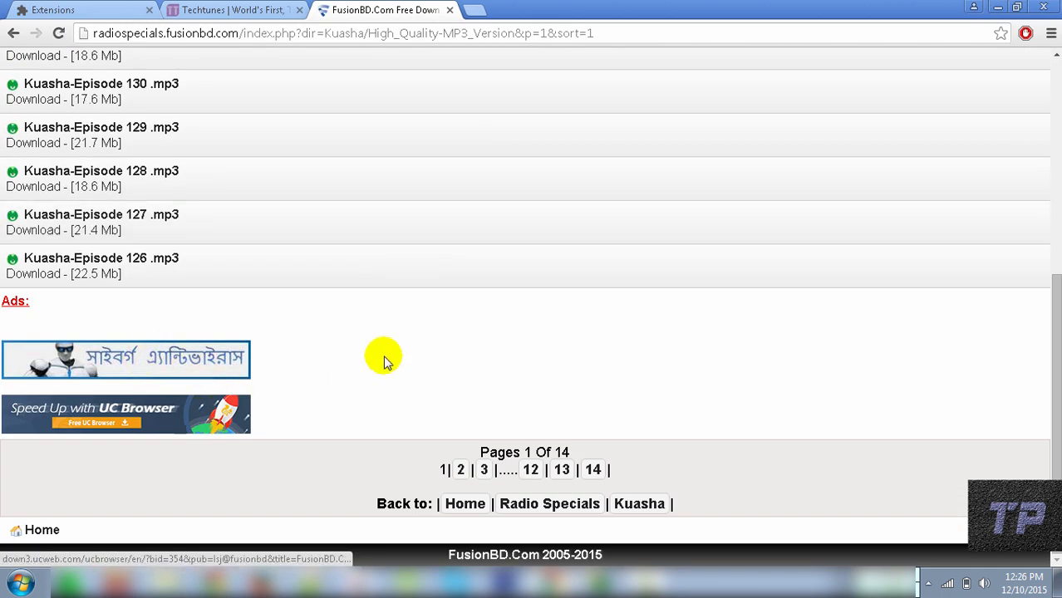
scroll(384, 357, "up", 5)
- Disable AdBlock and reload the FusionBD page with both ad blockers off
left_click(125, 10)
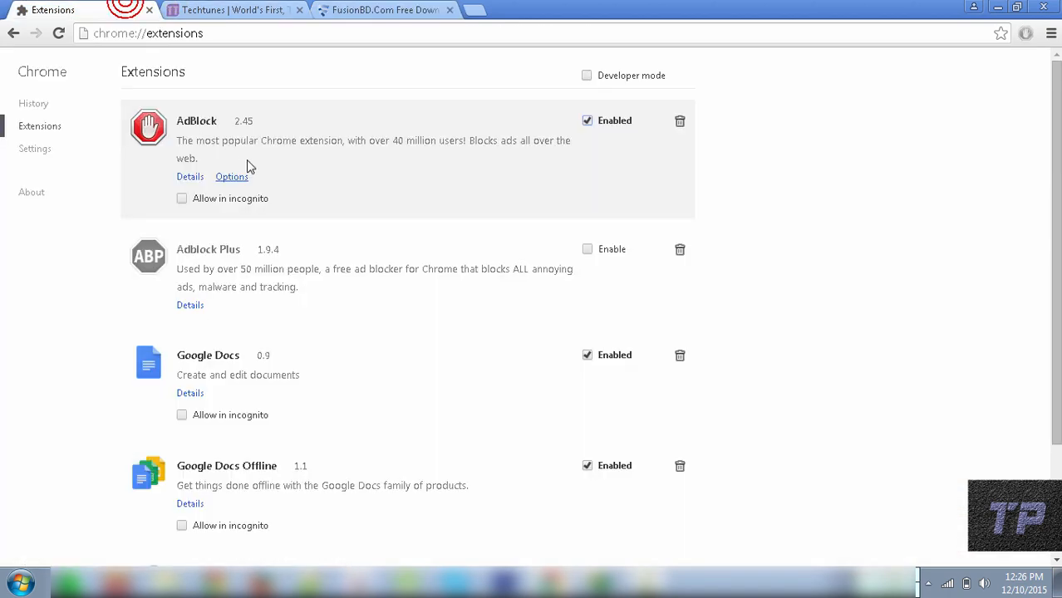
left_click(587, 121)
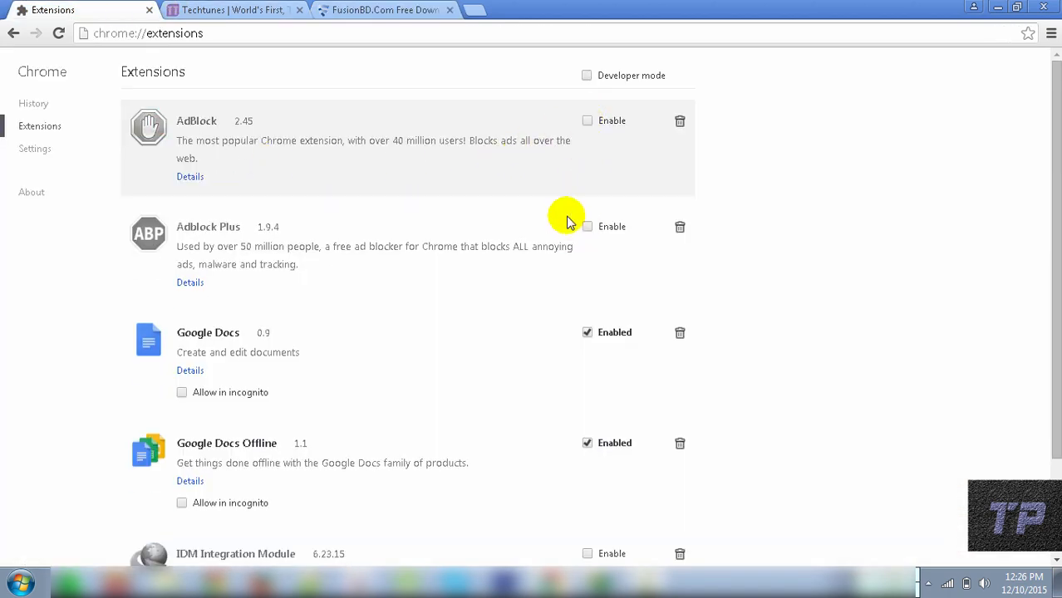
left_click(337, 10)
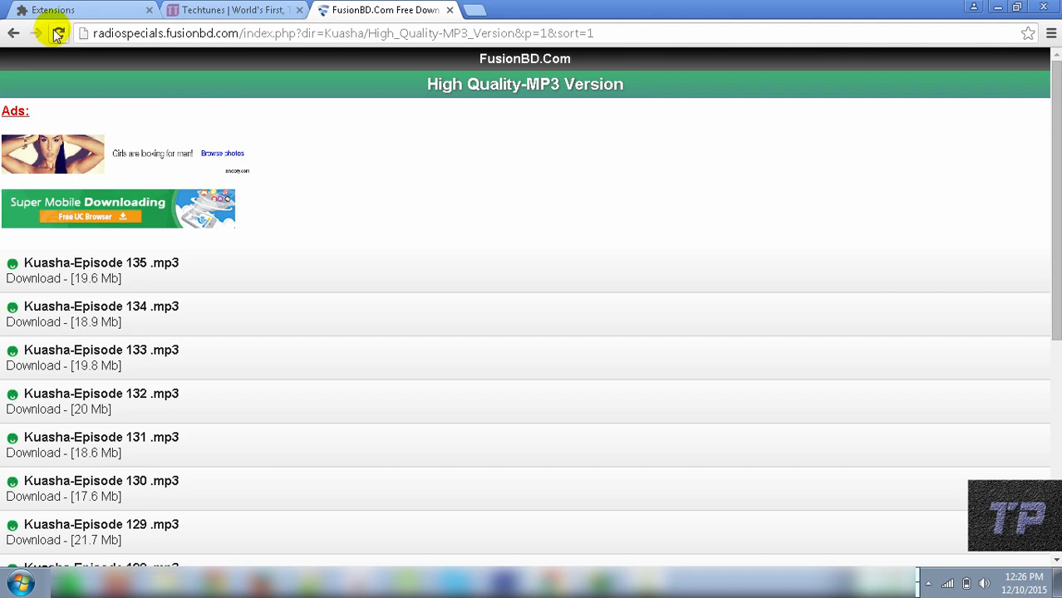
left_click(58, 34)
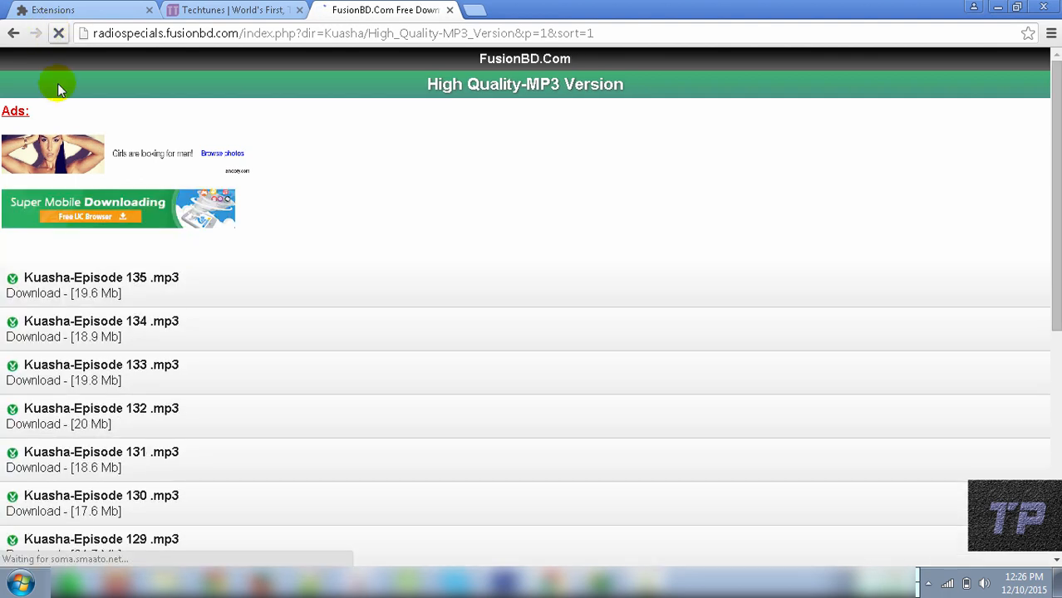
- Enable Adblock Plus, check the reloaded FusionBD page for ads, and return to the extensions list
left_click(82, 8)
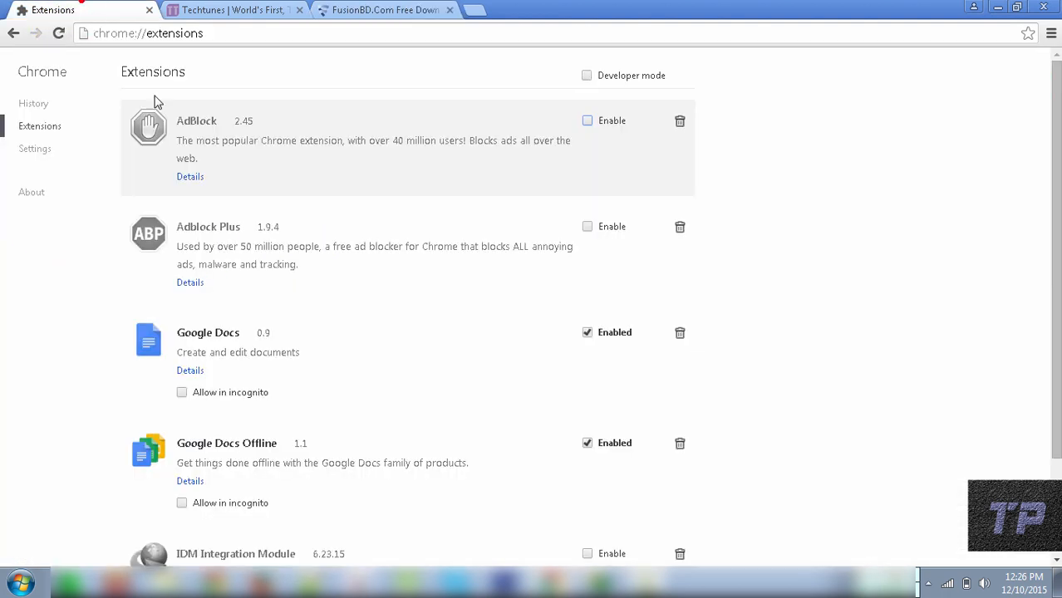
left_click(588, 226)
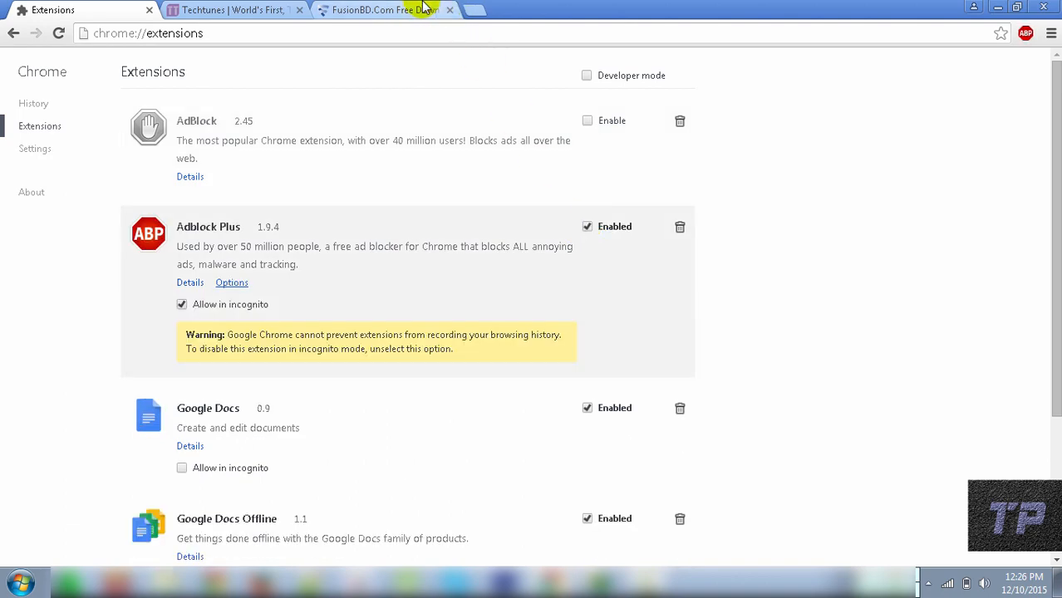
left_click(408, 8)
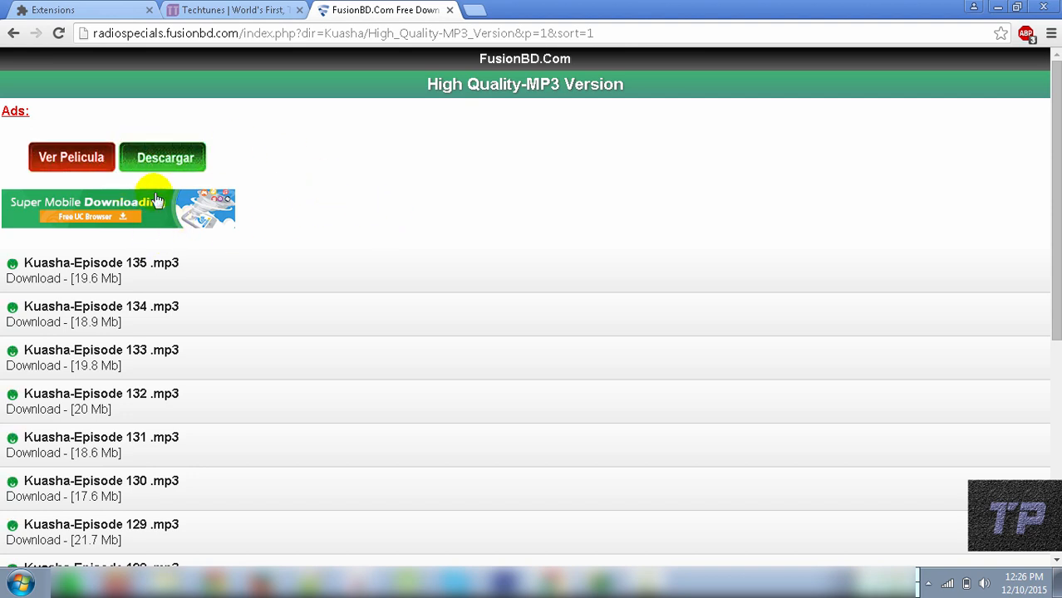
left_click(108, 10)
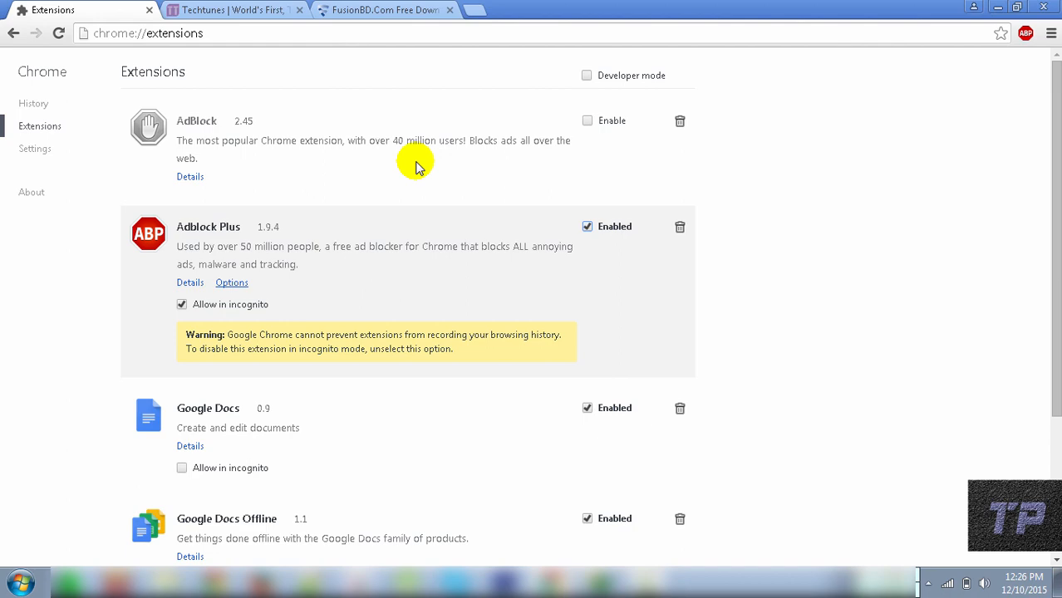
- Block the Ver Pelicula / Descargar banner at the head of the FusionBD page by adding an Adblock Plus filter for its image
left_click(343, 8)
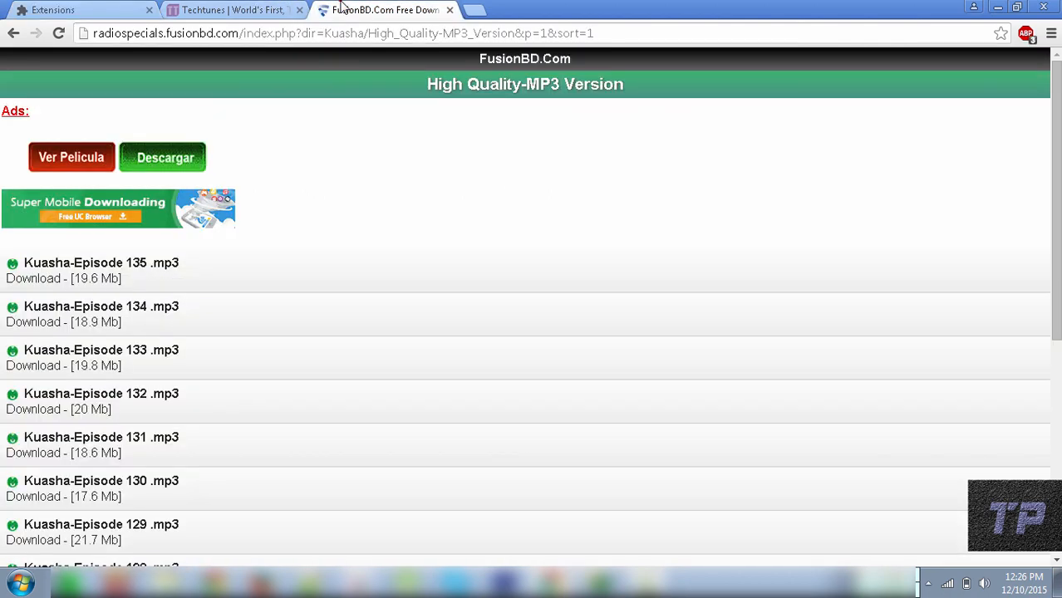
left_click(50, 9)
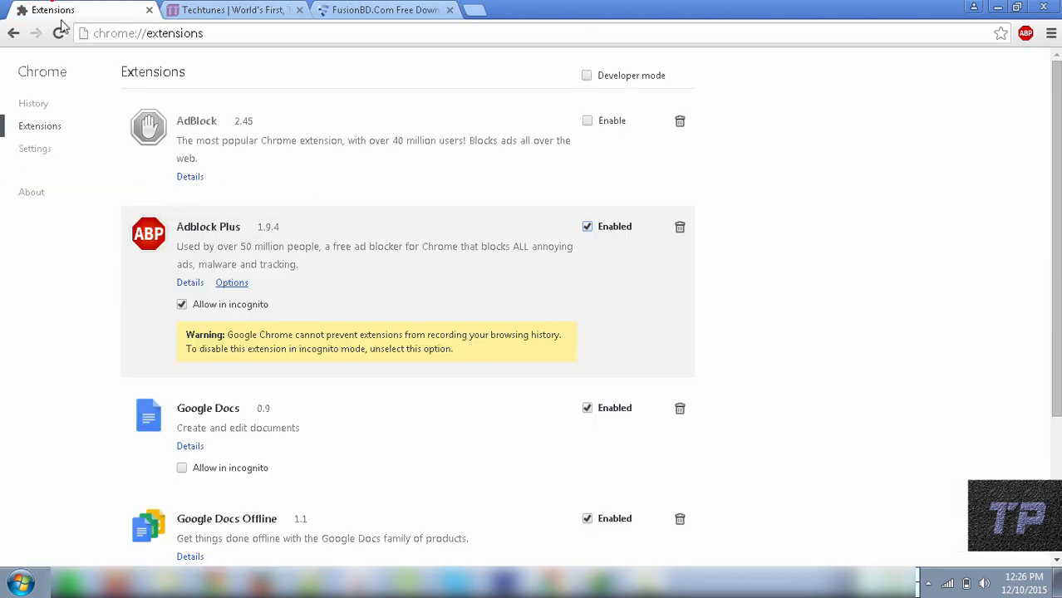
left_click(414, 7)
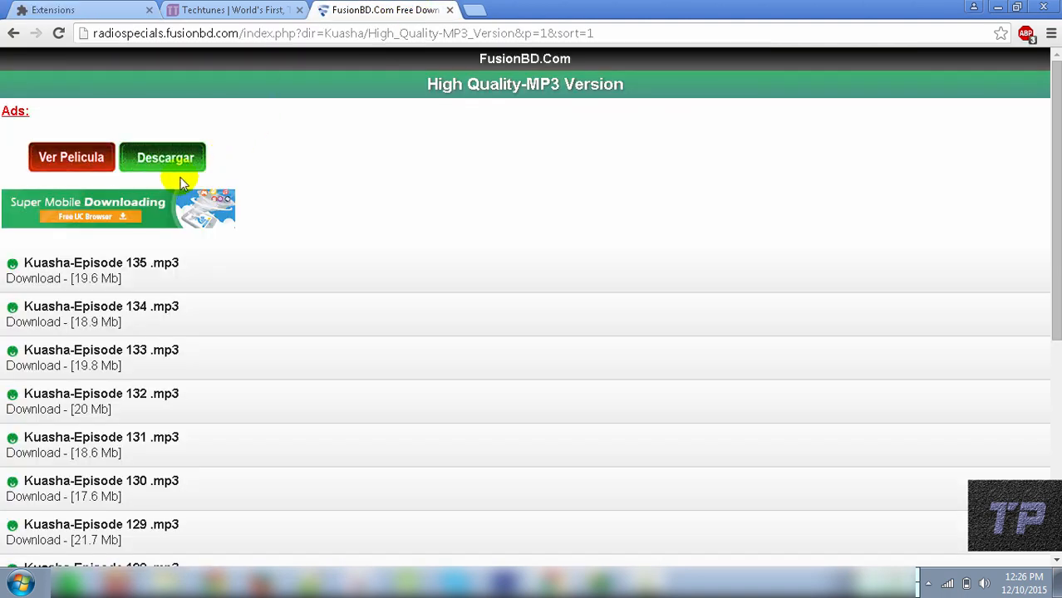
right_click(123, 152)
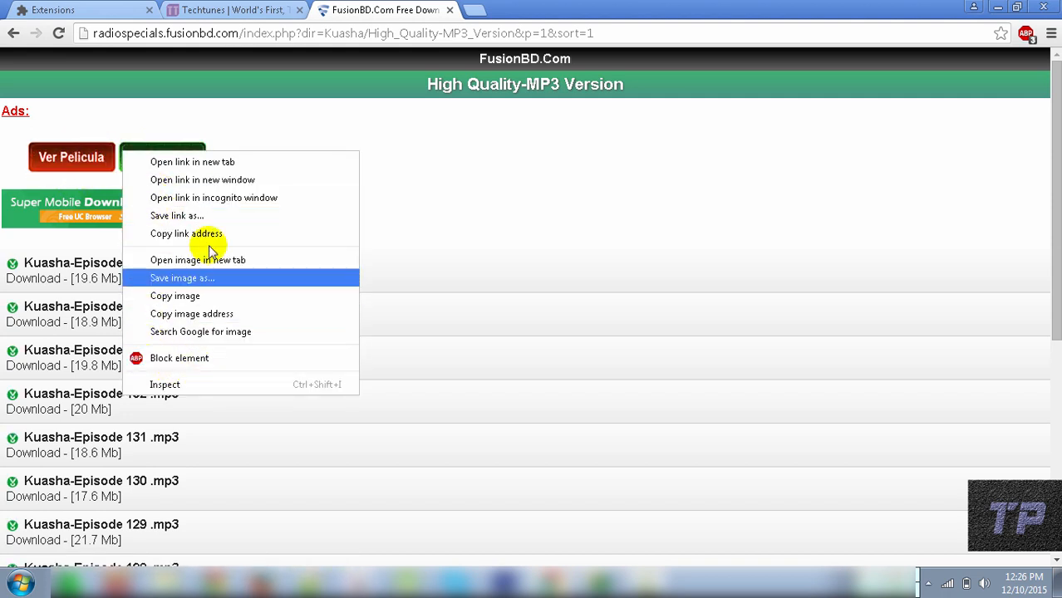
left_click(179, 358)
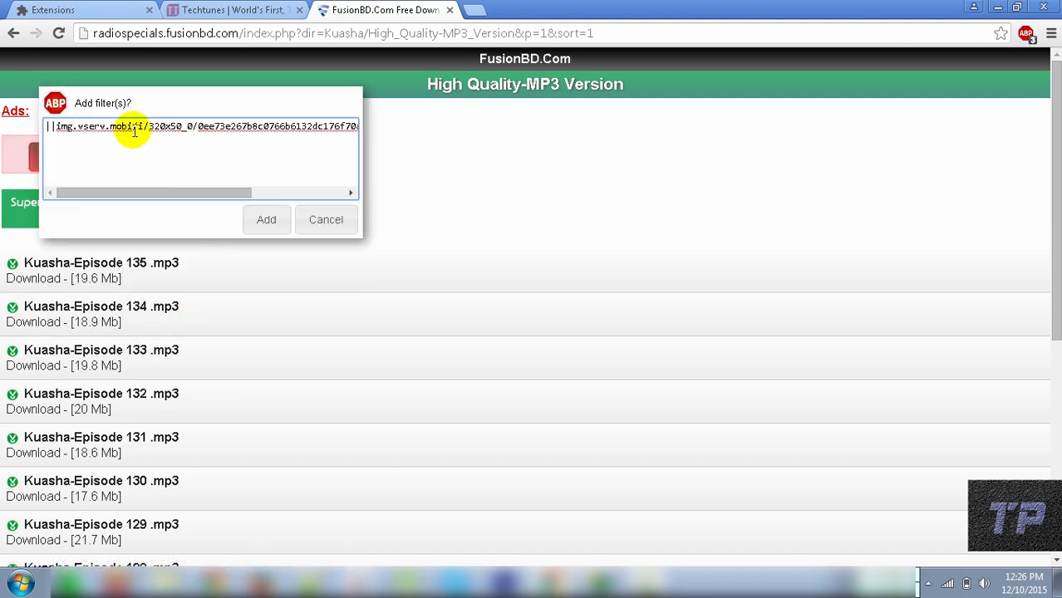
left_click(266, 220)
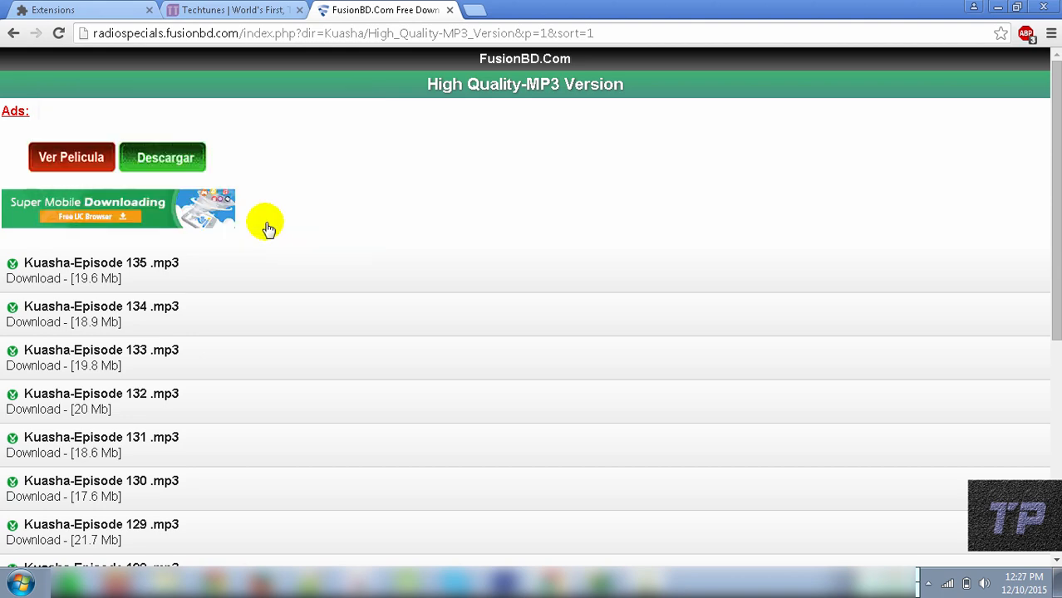
- Check the ads above and below the episode list and view the blocking option for the Fly Chicken banner
scroll(196, 143, "down", 5)
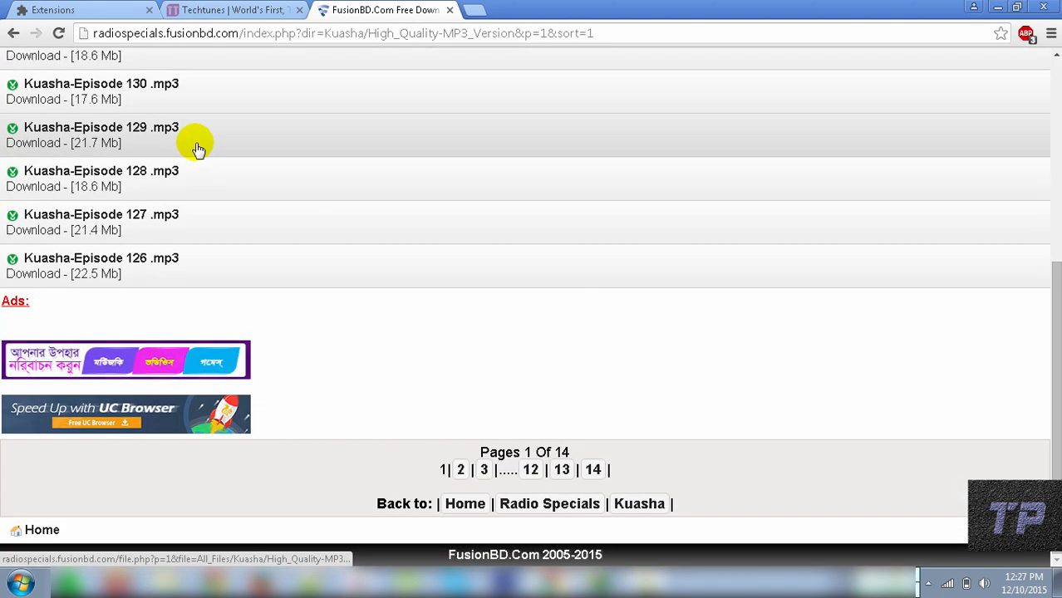
scroll(142, 389, "up", 5)
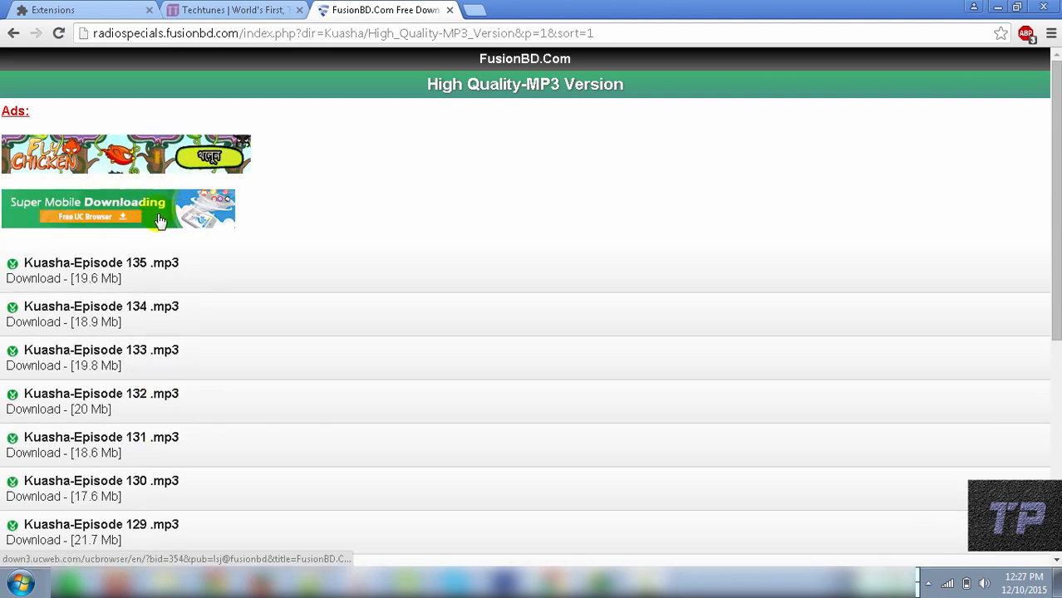
scroll(351, 204, "down", 5)
scroll(158, 441, "up", 5)
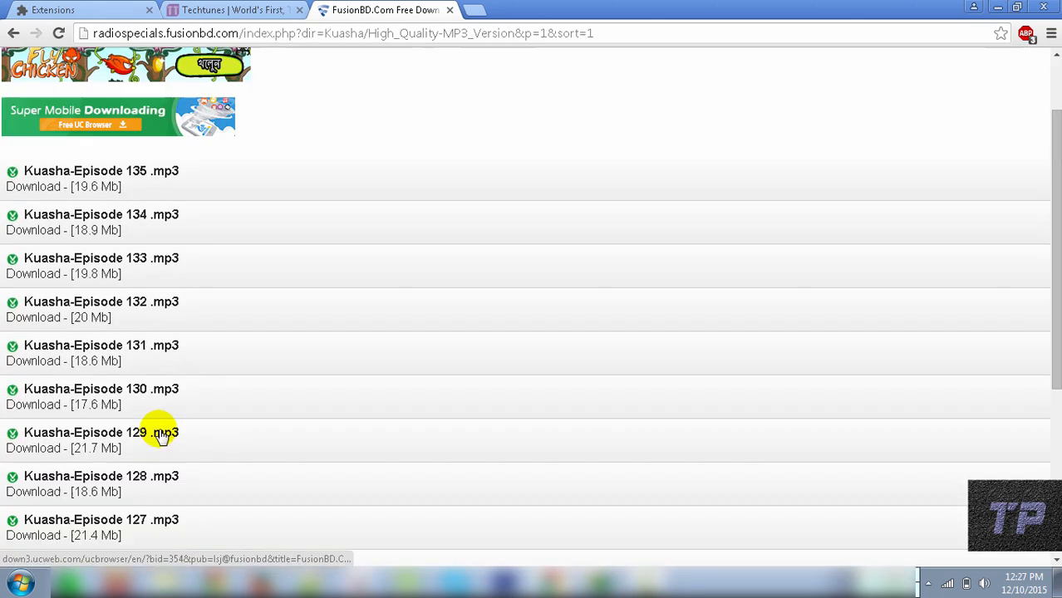
right_click(155, 151)
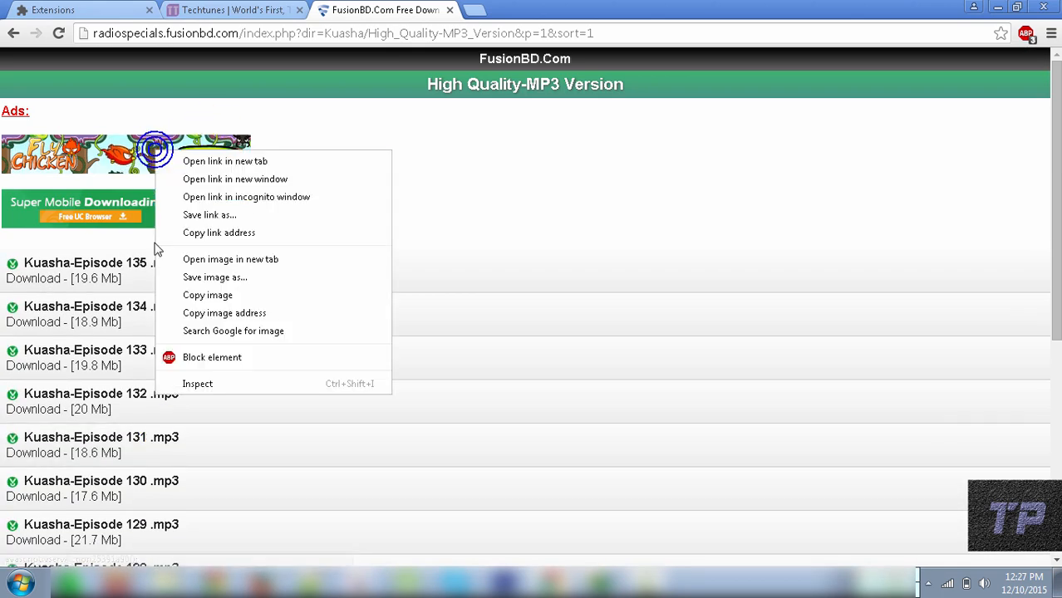
left_click(503, 178)
- Disable Adblock Plus and reload the FusionBD page
left_click(67, 9)
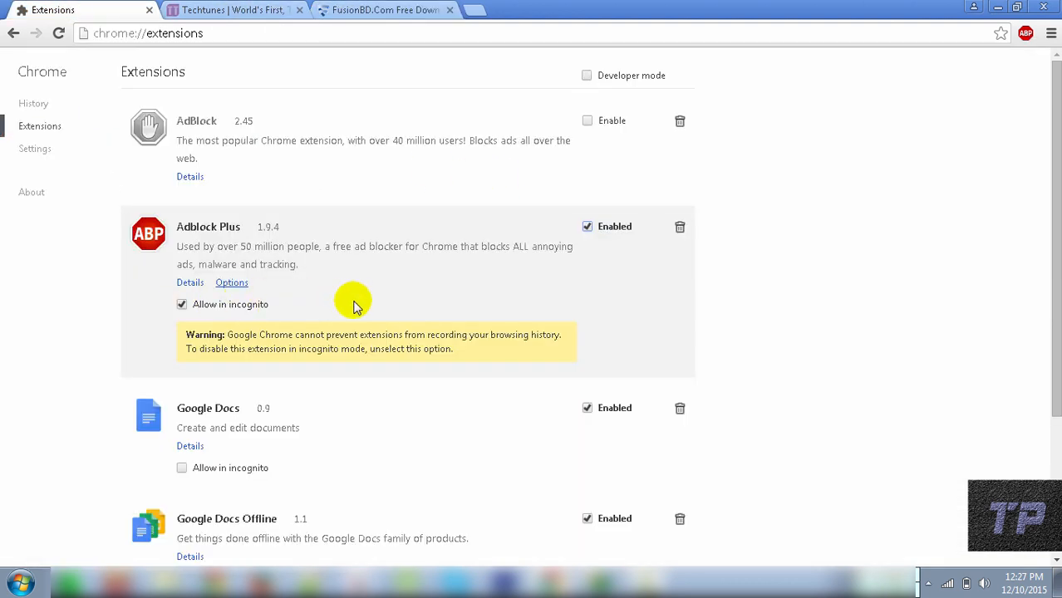
left_click(587, 227)
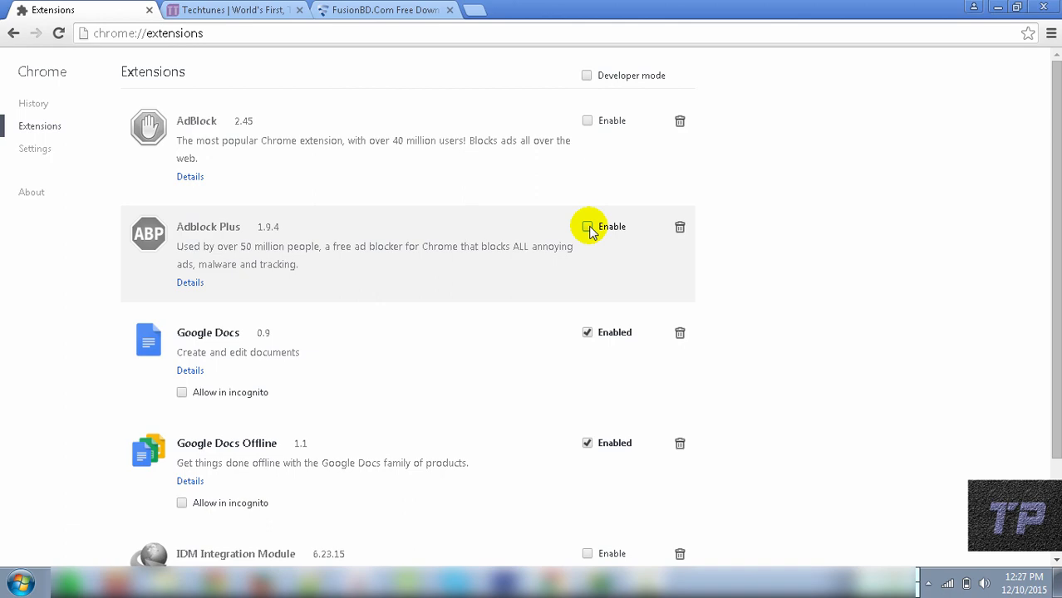
left_click(361, 6)
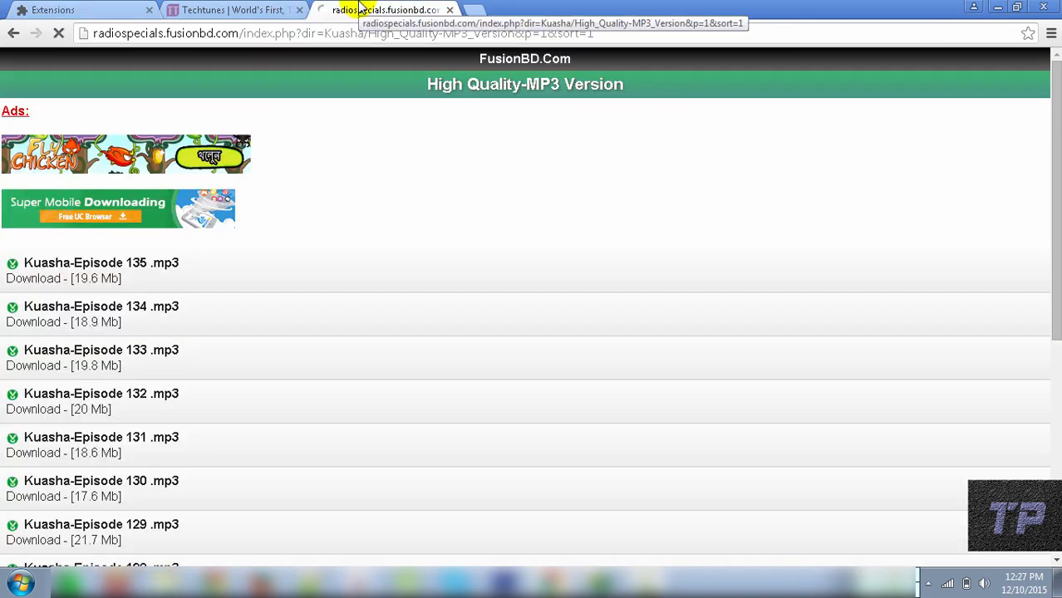
key("F5")
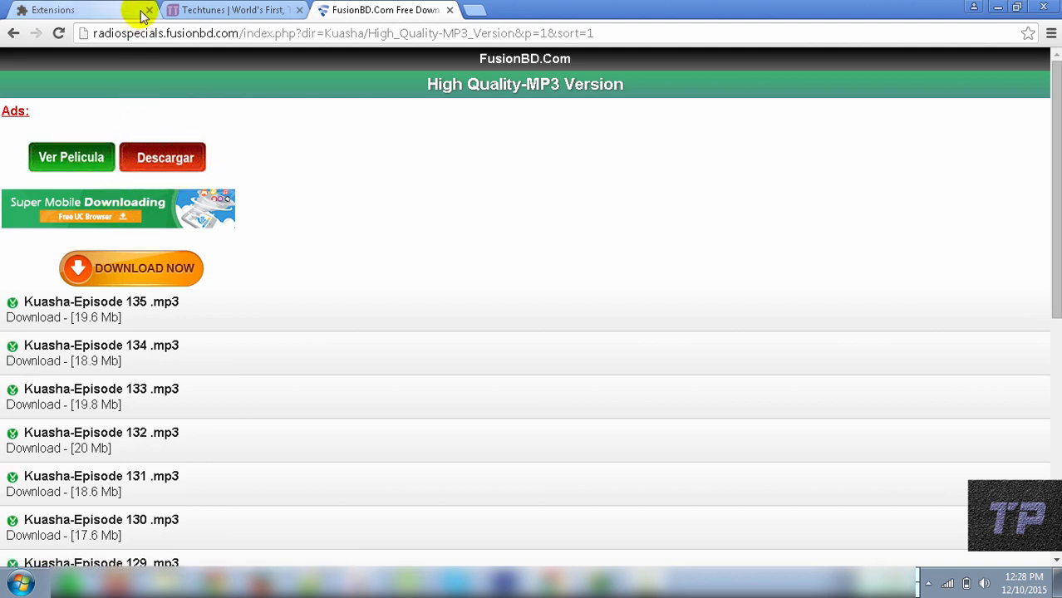
- Enable AdBlock, reload the FusionBD page and check the ads above and below the episode list
left_click(101, 8)
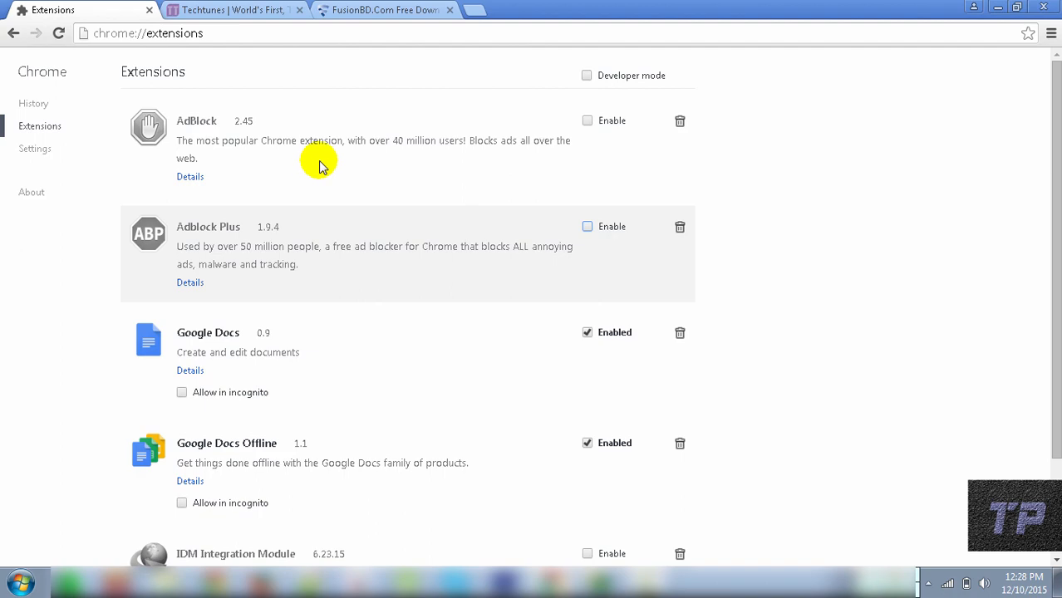
left_click(382, 9)
left_click(62, 9)
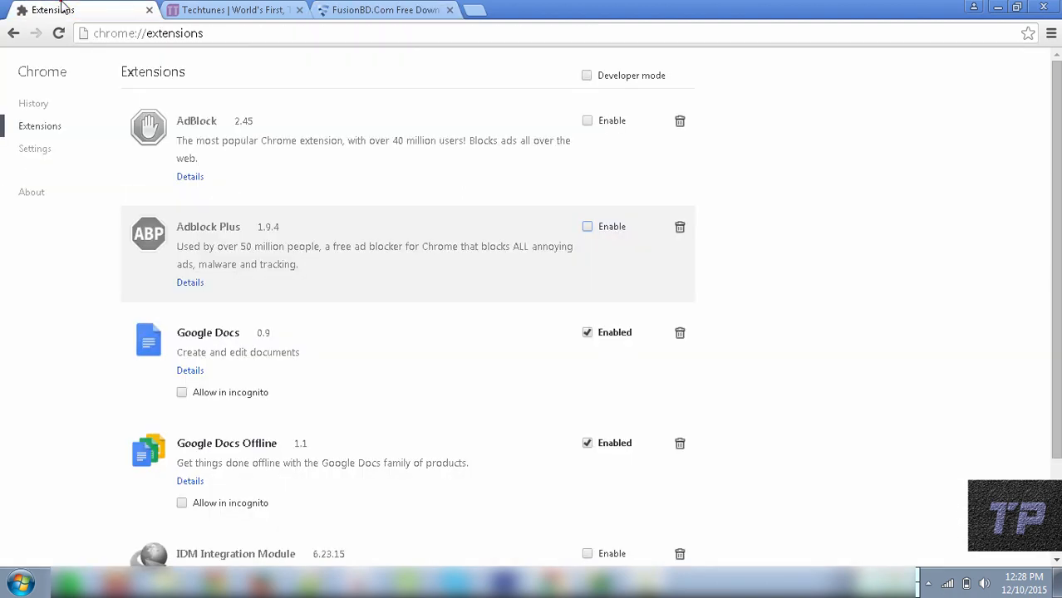
left_click(587, 121)
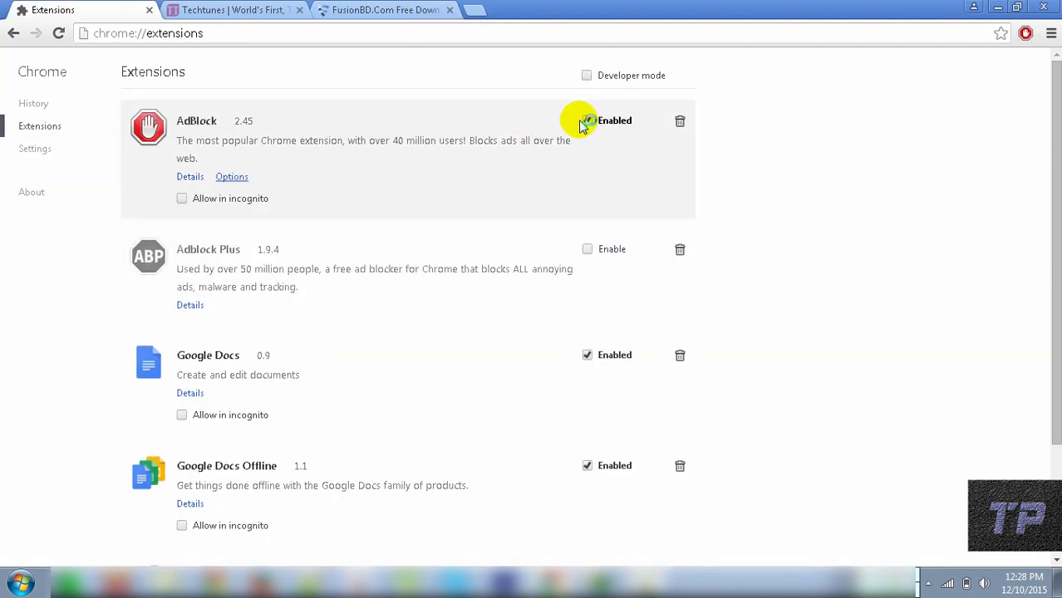
left_click(432, 9)
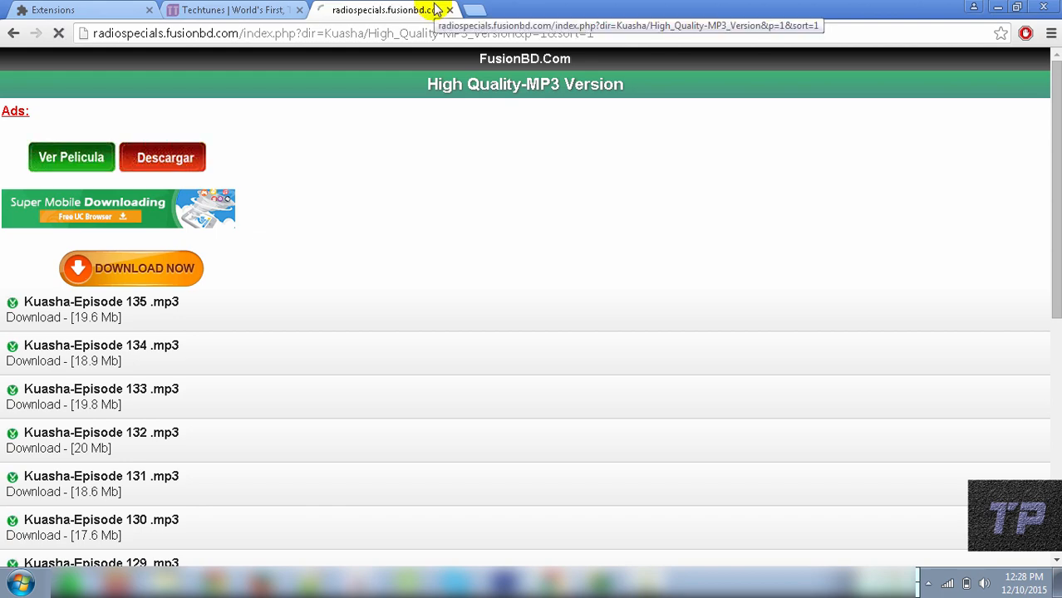
key("F5")
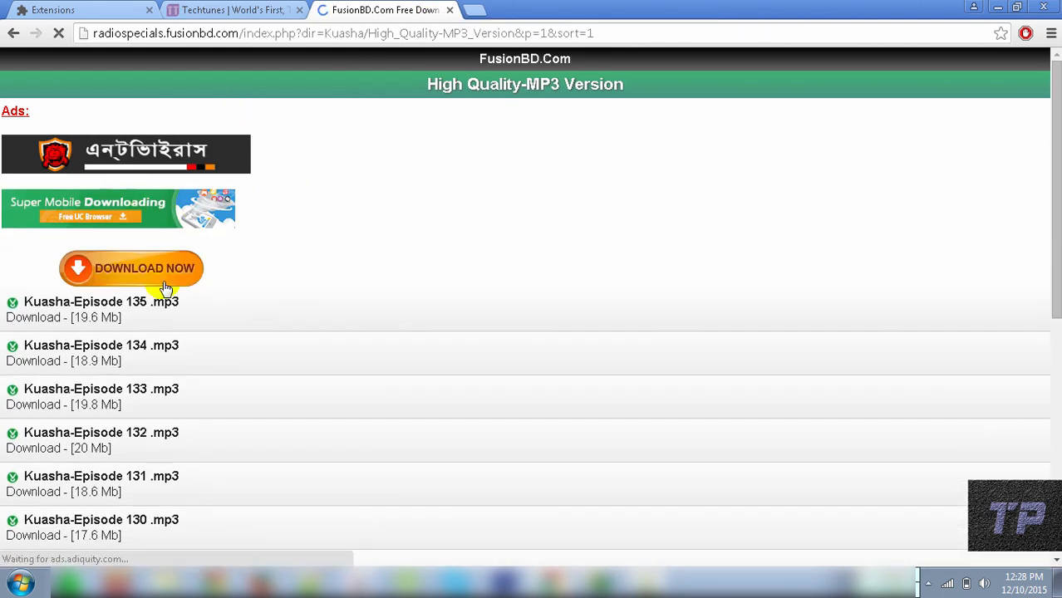
scroll(368, 199, "down", 5)
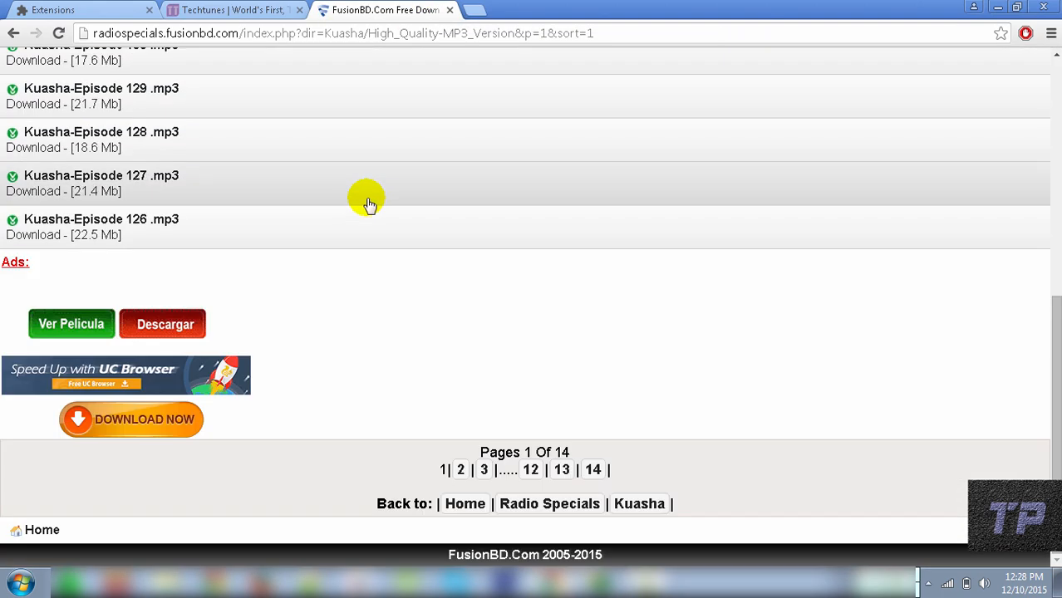
scroll(367, 199, "up", 5)
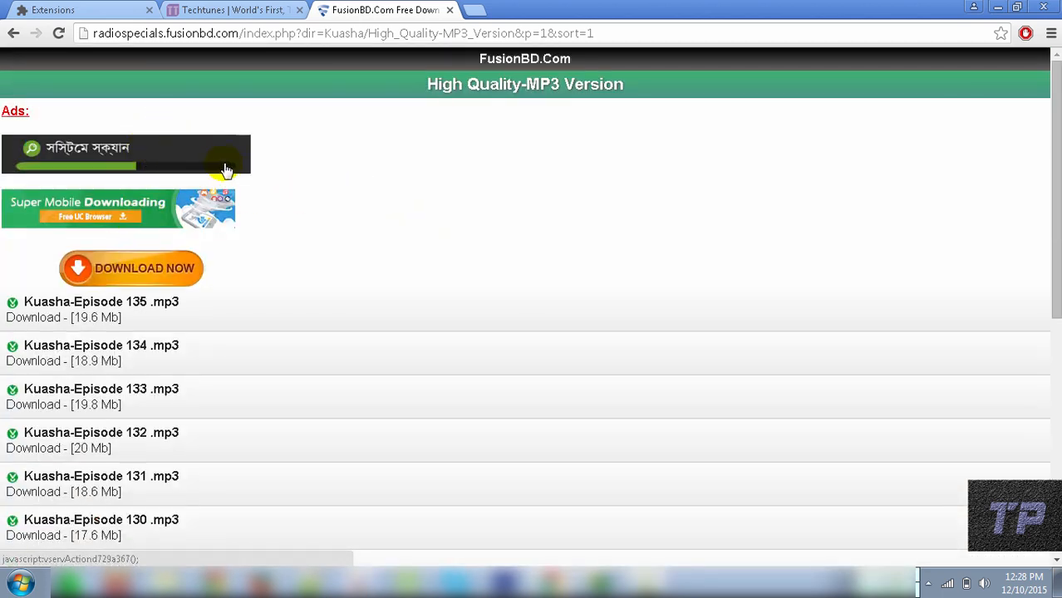
right_click(161, 158)
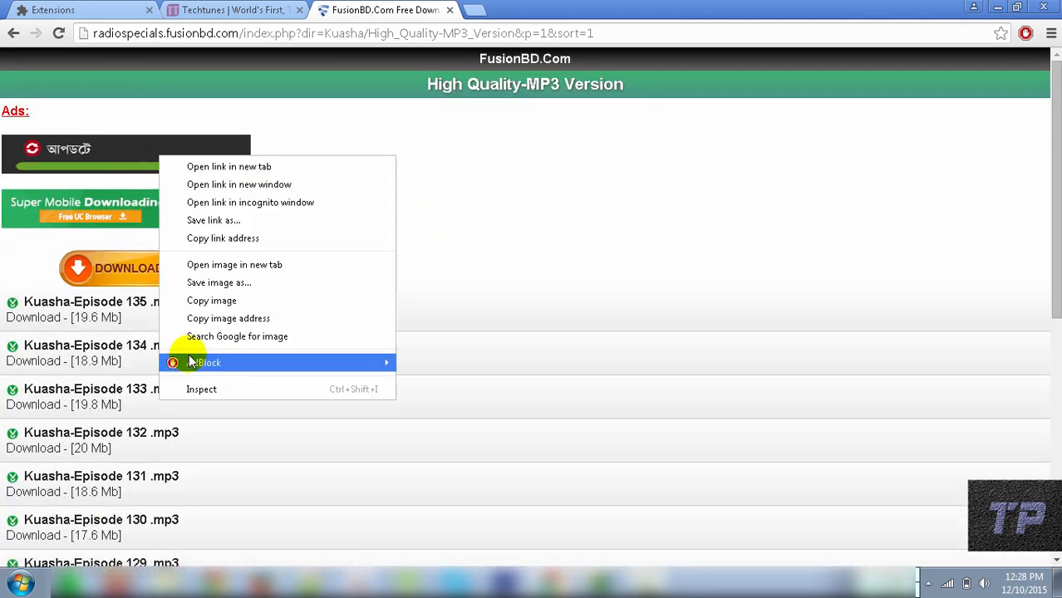
mouse_move(253, 374)
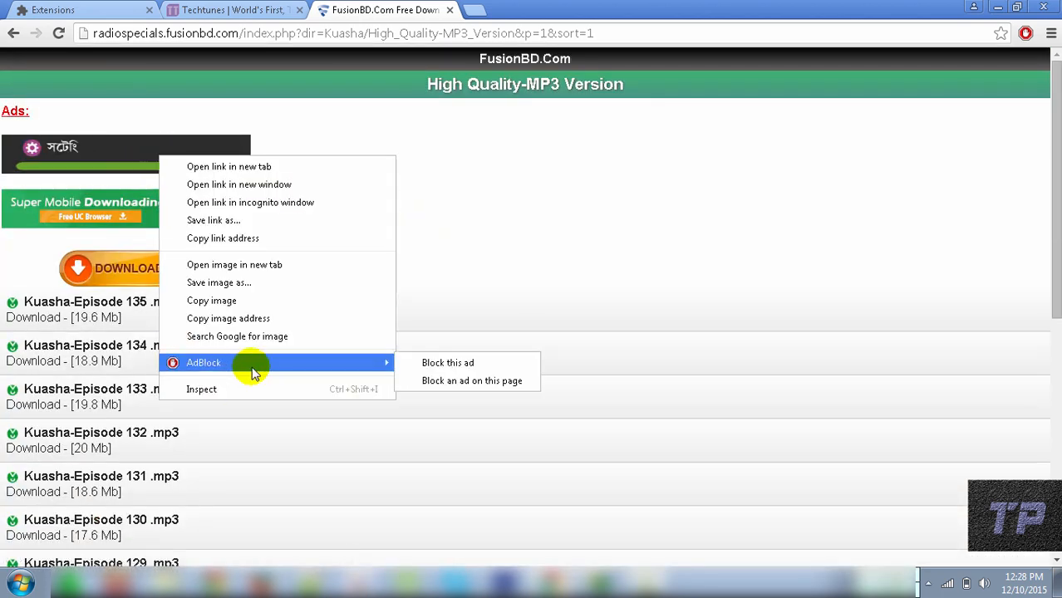
left_click(573, 172)
- Start AdBlock's Block this ad on the first banner and widen the blocked element to the DIV with class "path"
right_click(53, 154)
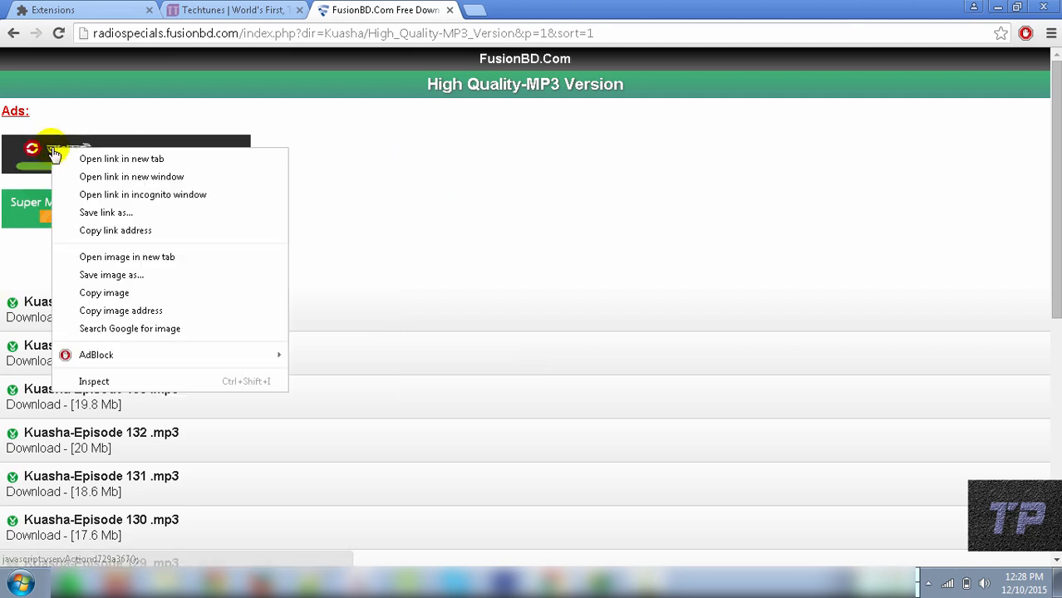
mouse_move(211, 352)
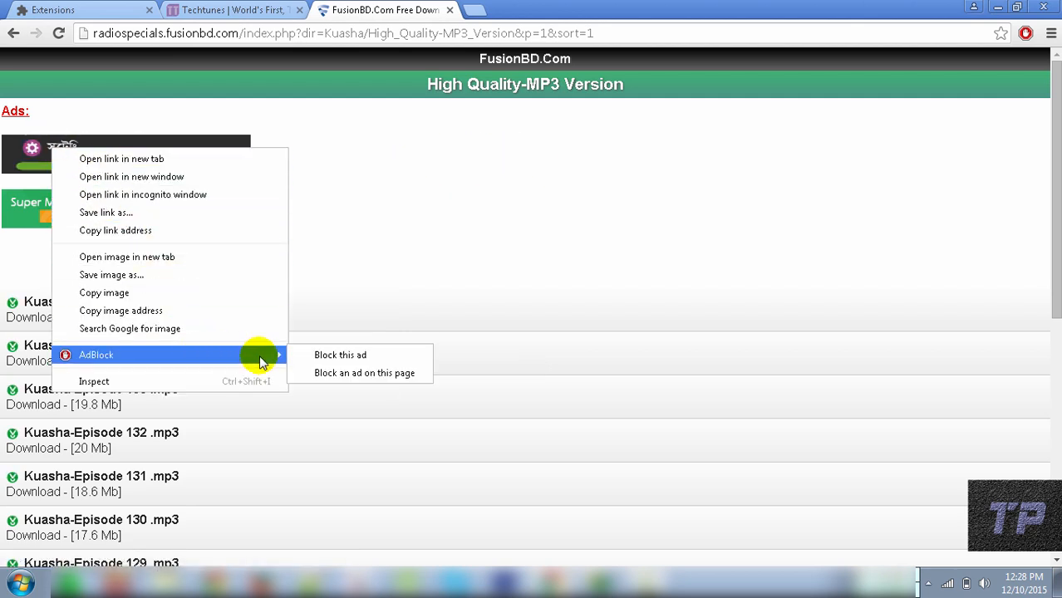
left_click(367, 356)
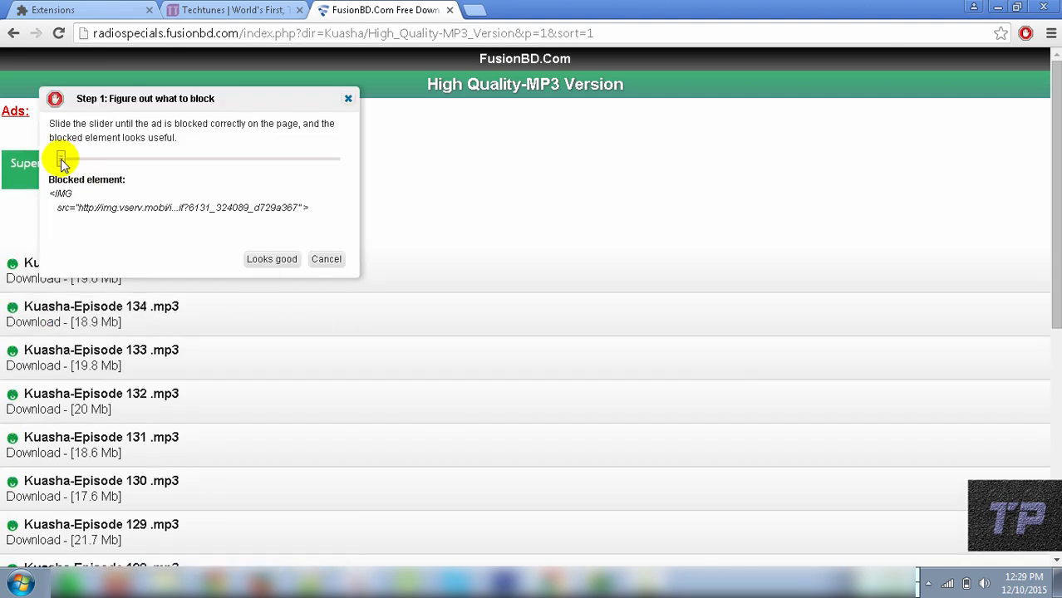
left_click_drag(61, 162, 158, 162)
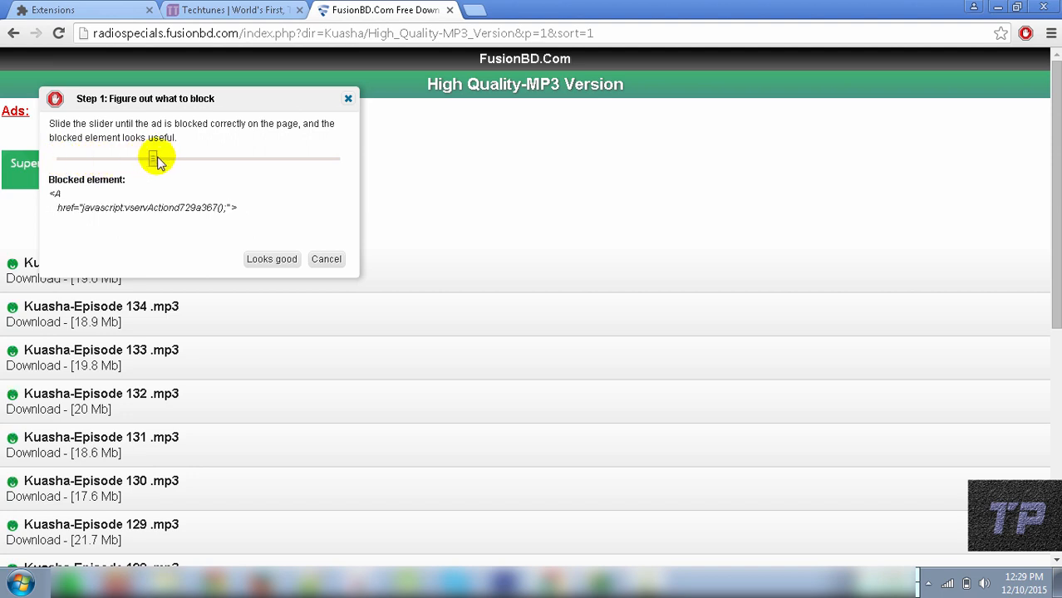
left_click_drag(166, 107, 635, 136)
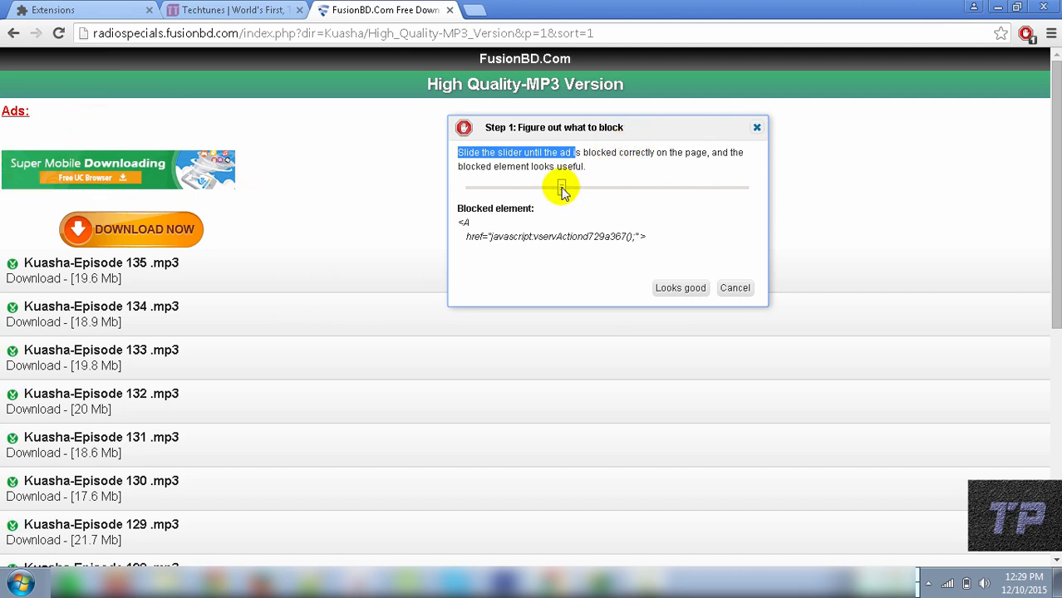
left_click_drag(562, 191, 703, 193)
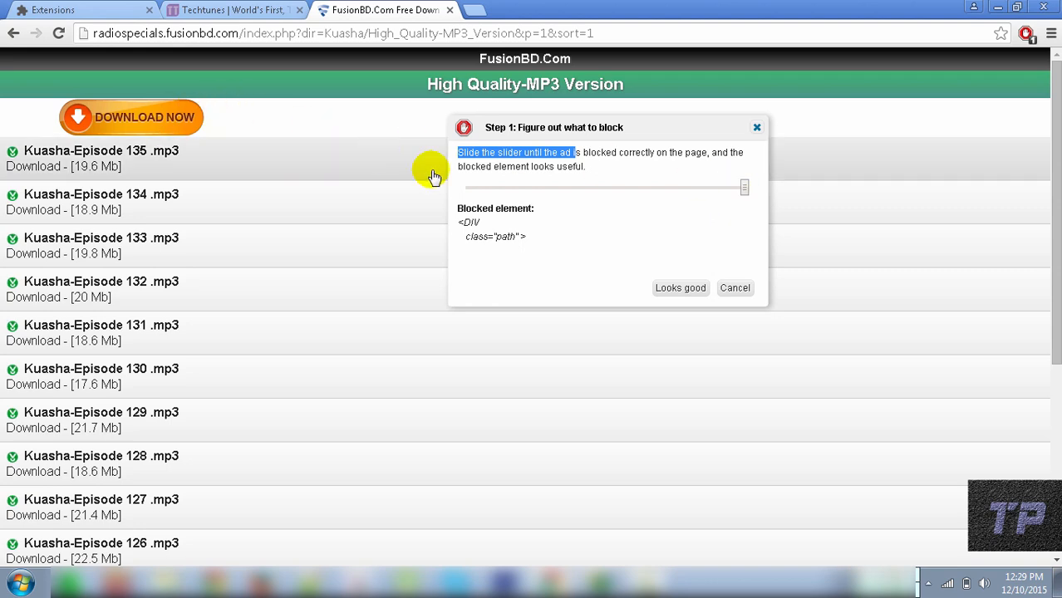
- Accept the selected element and block it using the Type DIV and class path criteria
scroll(920, 225, "down", 4)
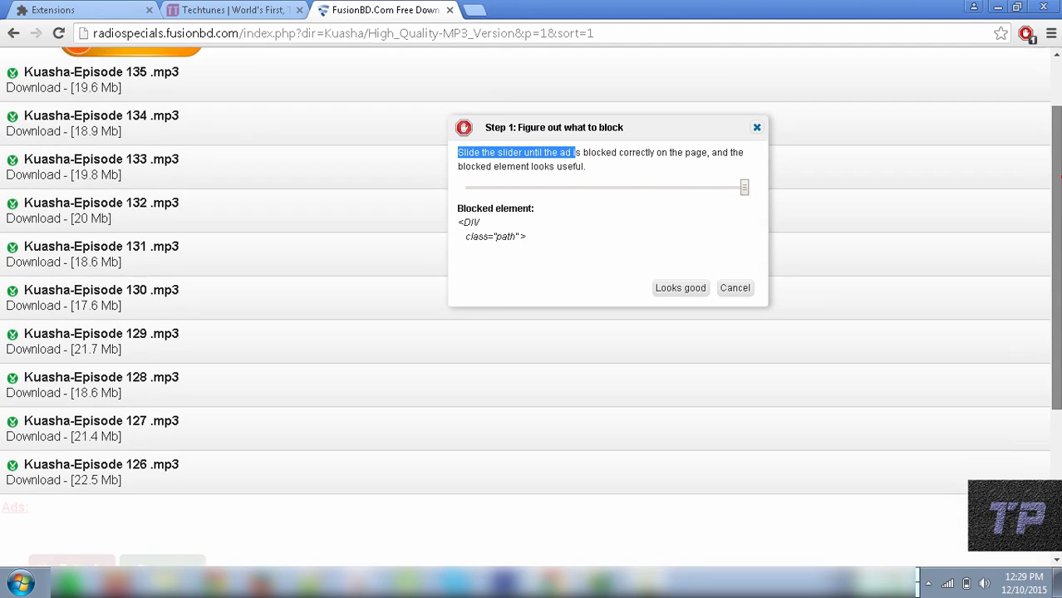
left_click(687, 289)
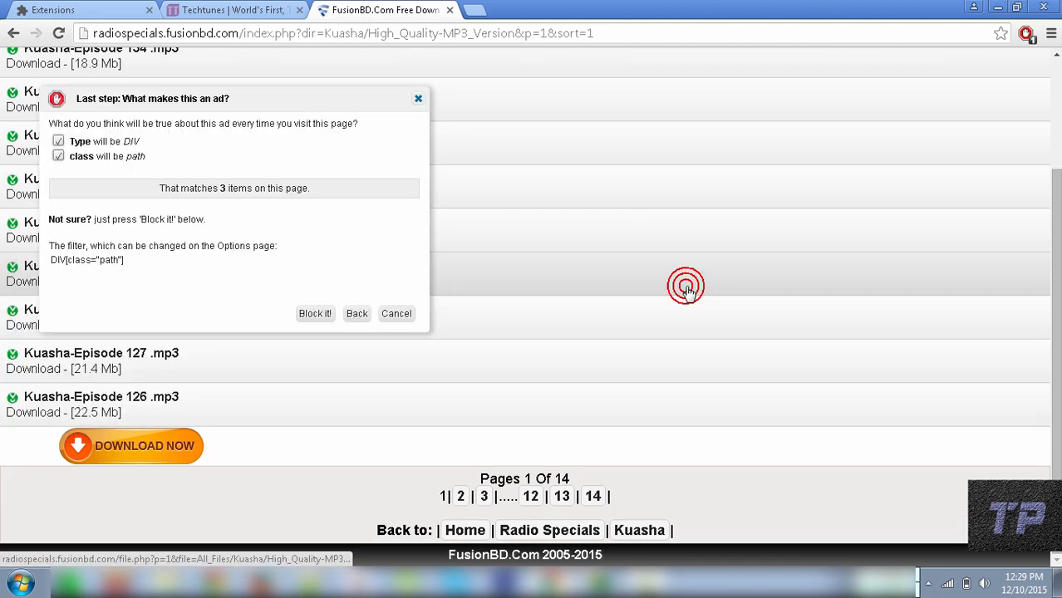
left_click(312, 314)
scroll(310, 311, "up", 3)
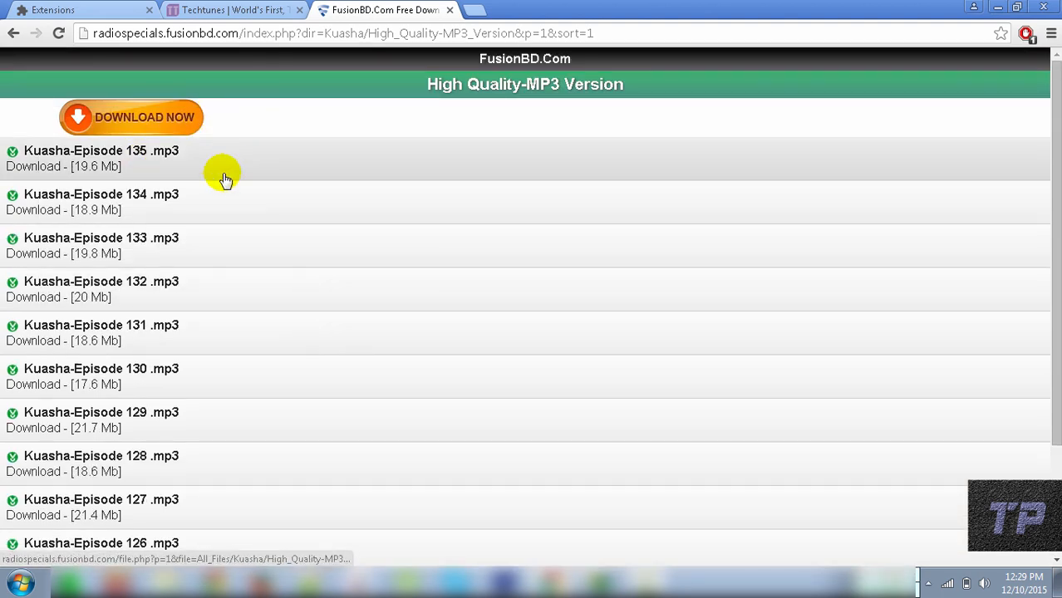
- Open the Kuasha-Episode 135 .mp3 download page in a new tab and switch to it
right_click(141, 164)
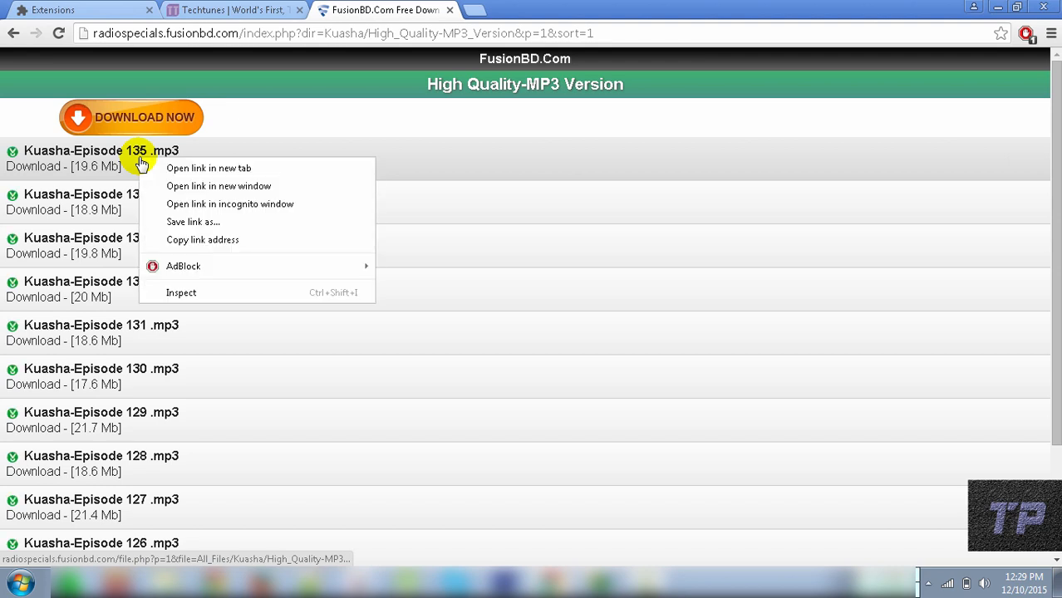
left_click(195, 169)
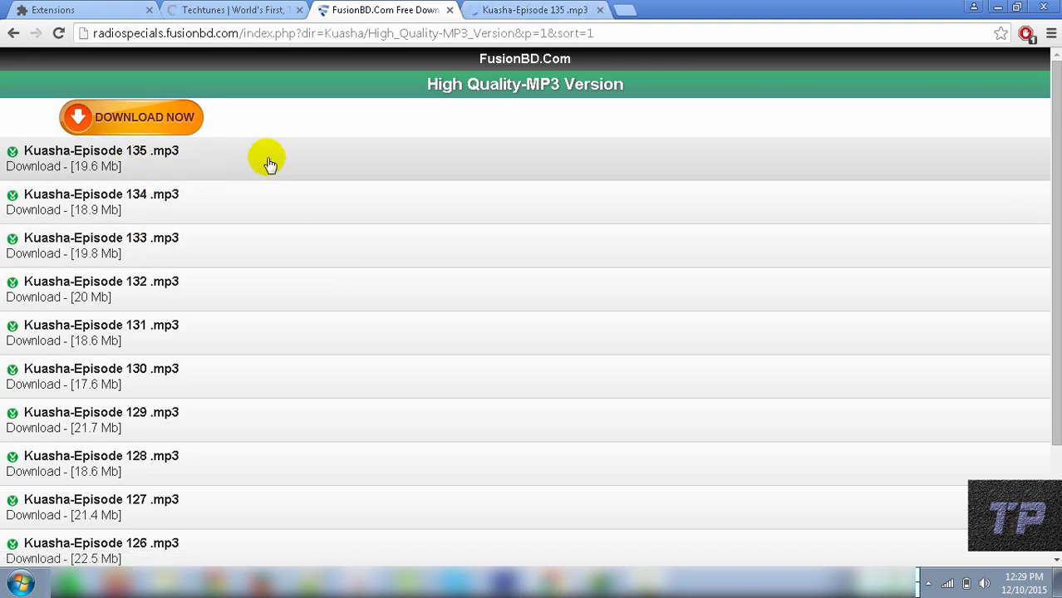
key("ctrl+Tab")
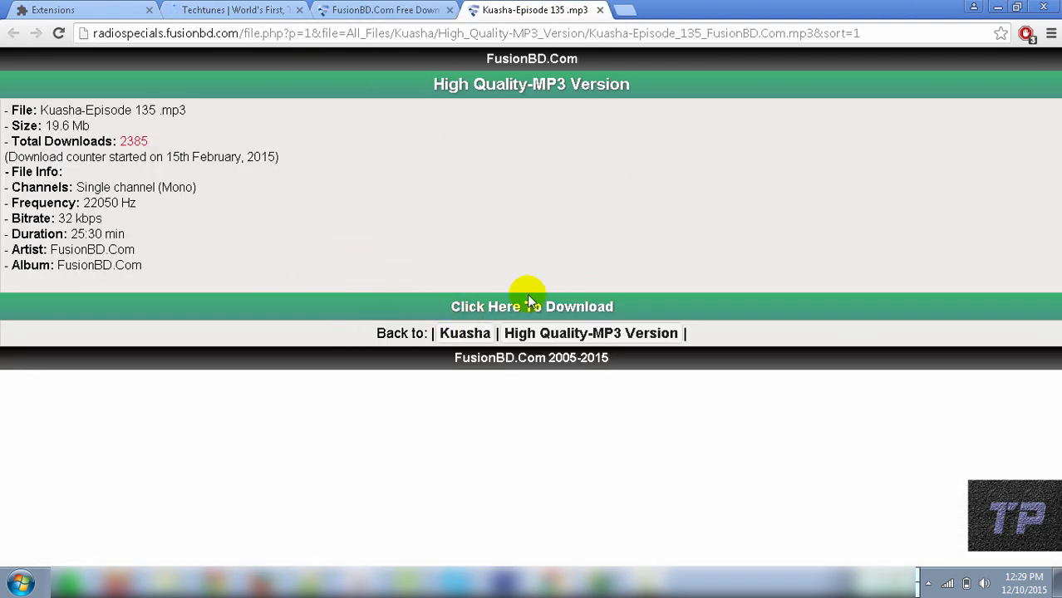
- Compare the Kuasha-Episode 135 .mp3 page with the FusionBD episode list and check the list down to its end for remaining ads
left_click(428, 9)
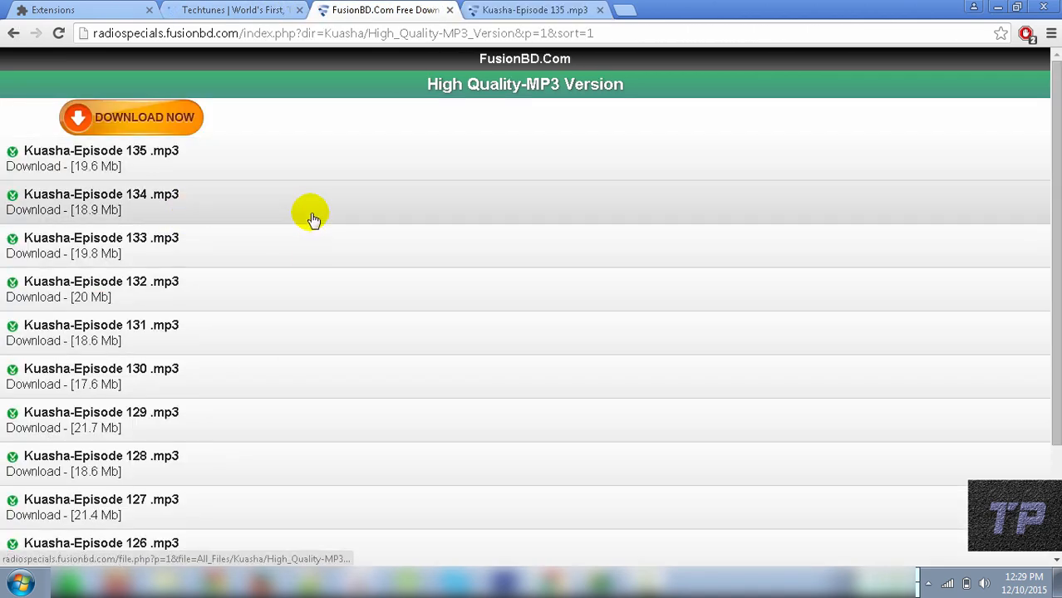
left_click(573, 9)
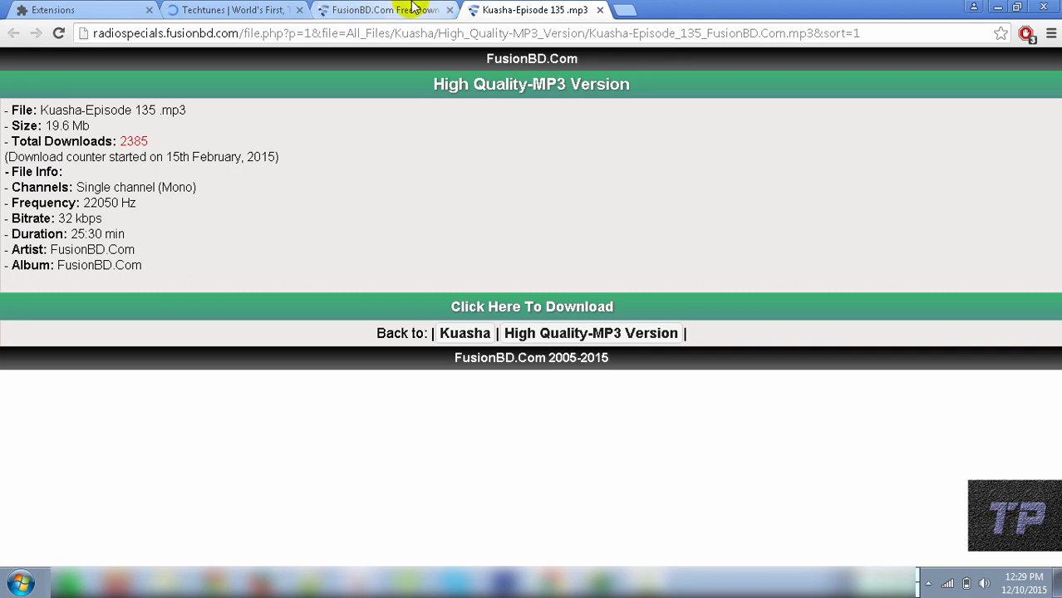
left_click(413, 9)
left_click(293, 207)
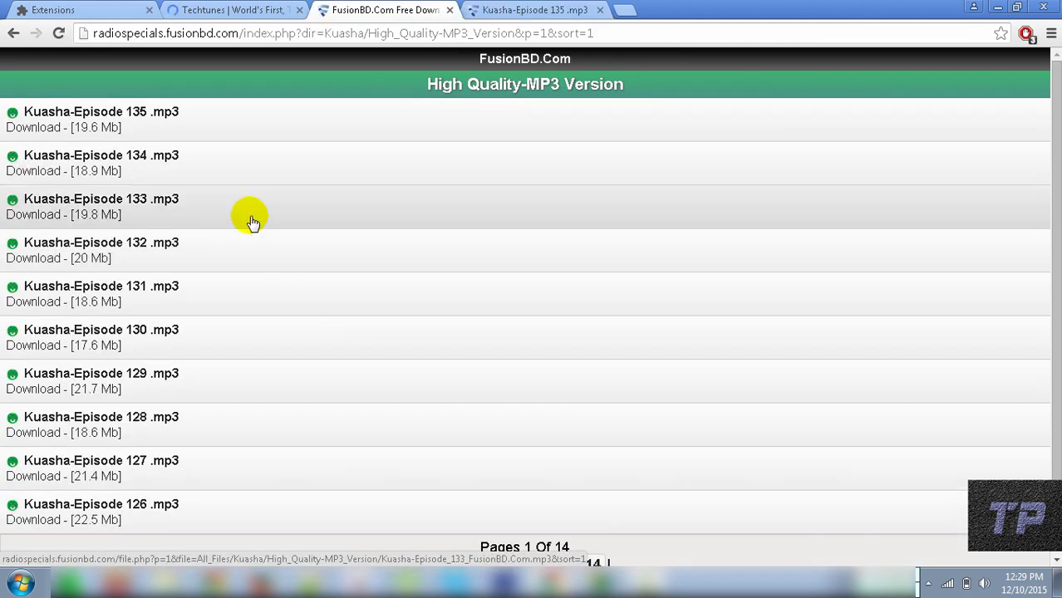
scroll(253, 223, "down", 2)
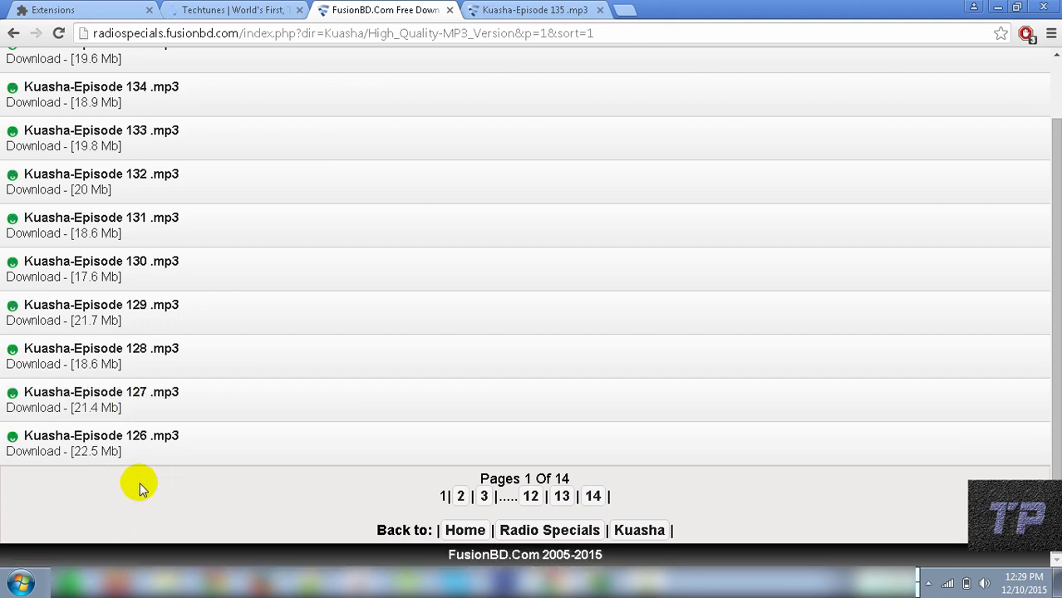
- Disable the AdBlock extension and enable Adblock Plus
left_click(116, 8)
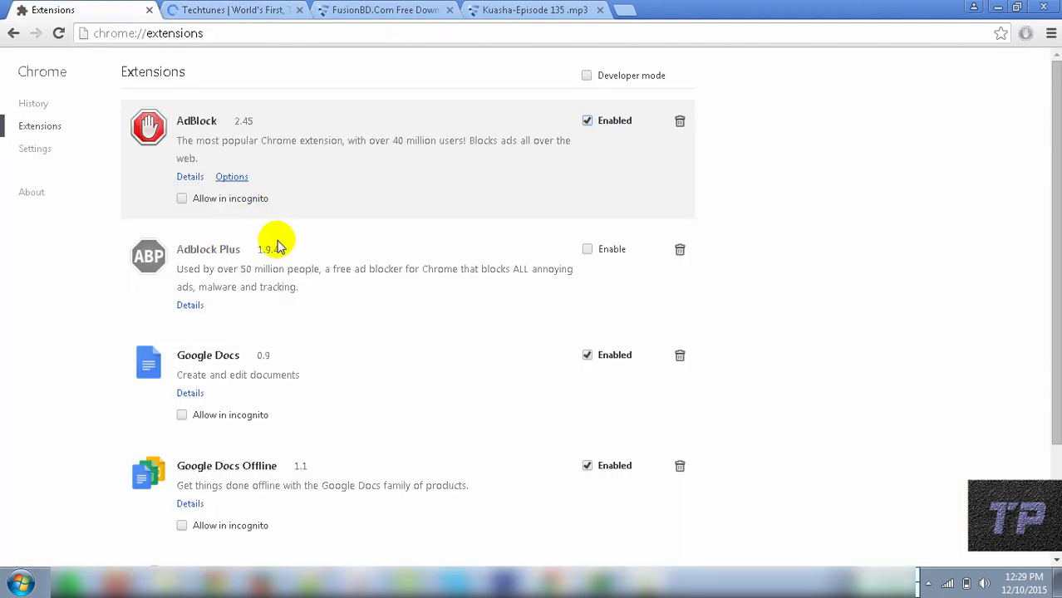
left_click(587, 120)
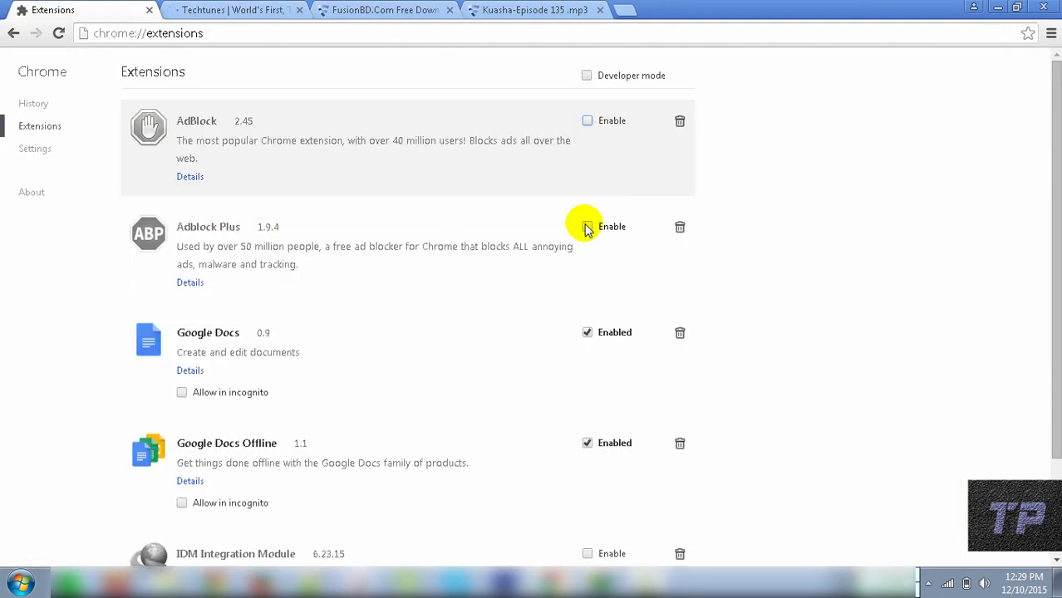
left_click(586, 227)
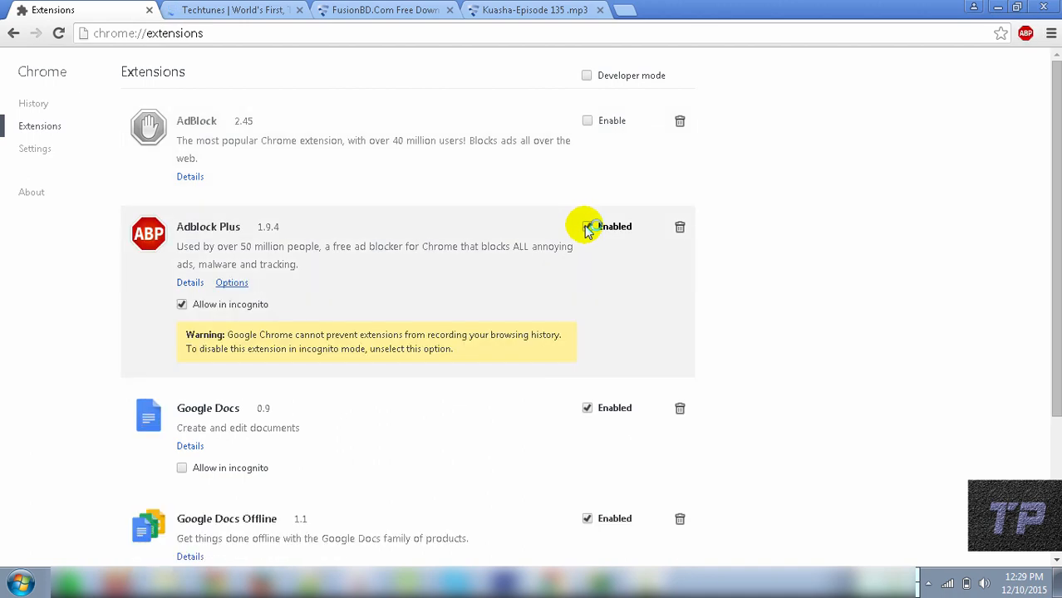
- Reload the FusionBD episode list and the Kuasha-Episode 135 .mp3 page under Adblock Plus and check both for ads
left_click(396, 8)
key("F5")
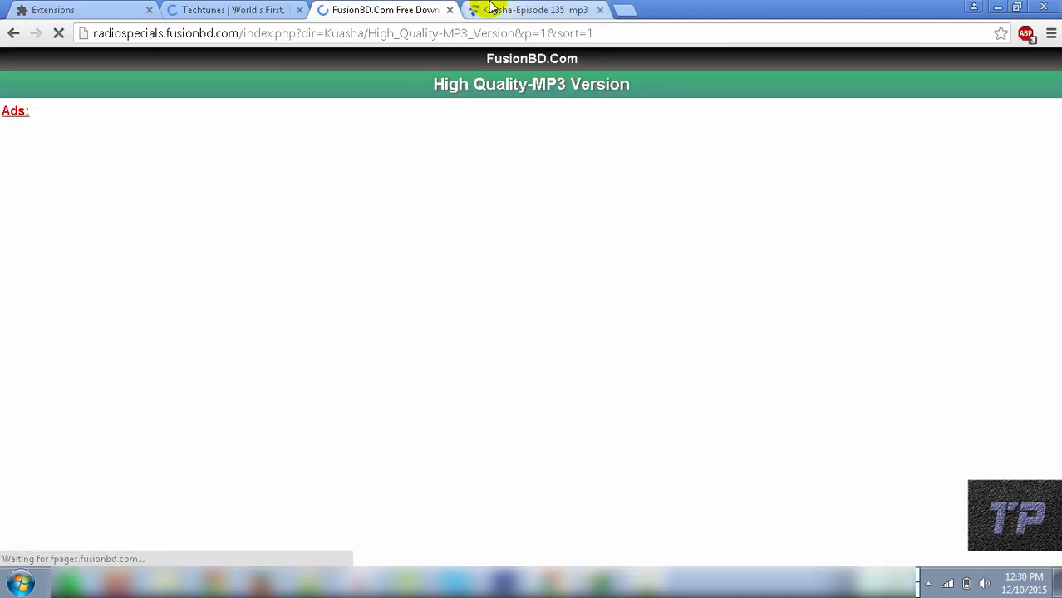
left_click(489, 8)
key("F5")
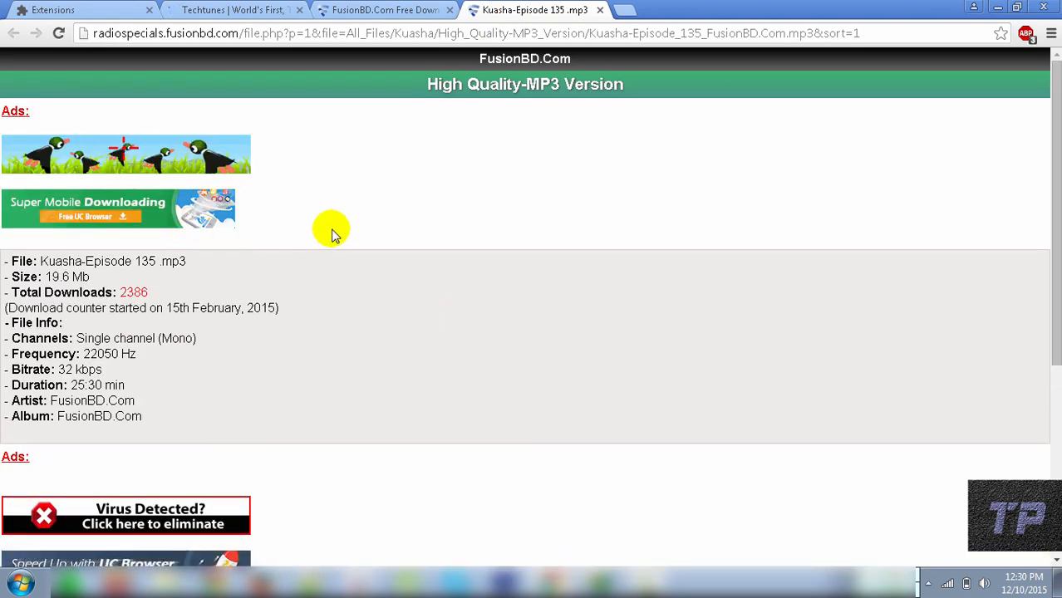
scroll(316, 230, "down", 4)
scroll(194, 457, "up", 3)
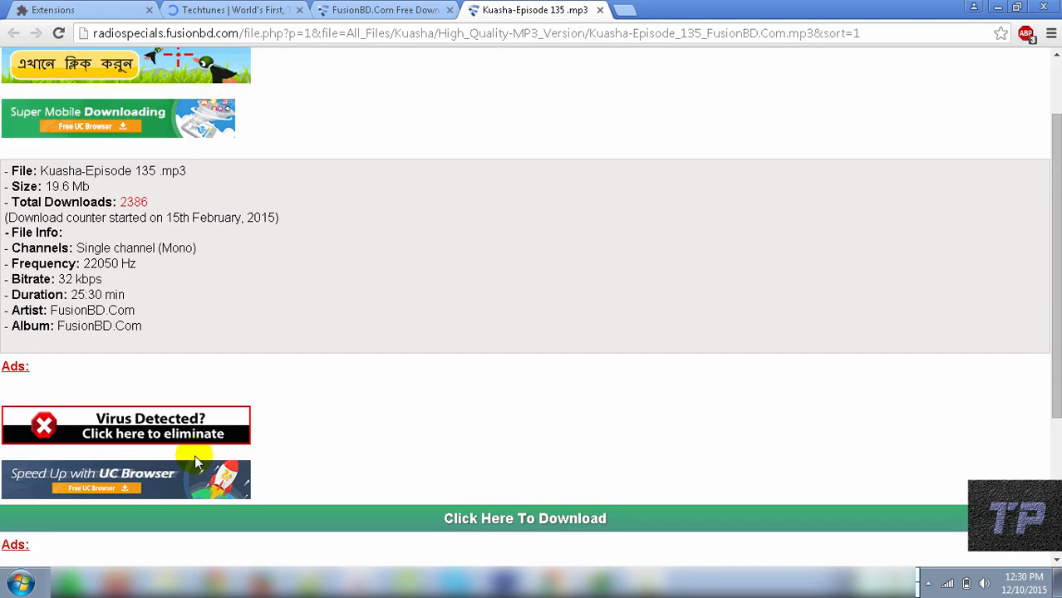
left_click(324, 9)
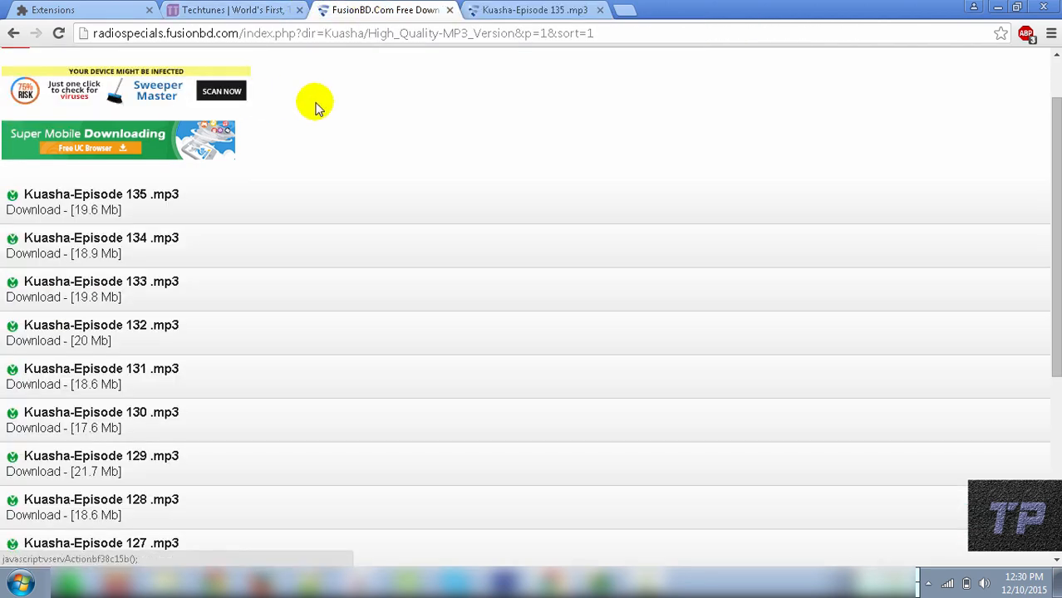
scroll(315, 104, "up", 1)
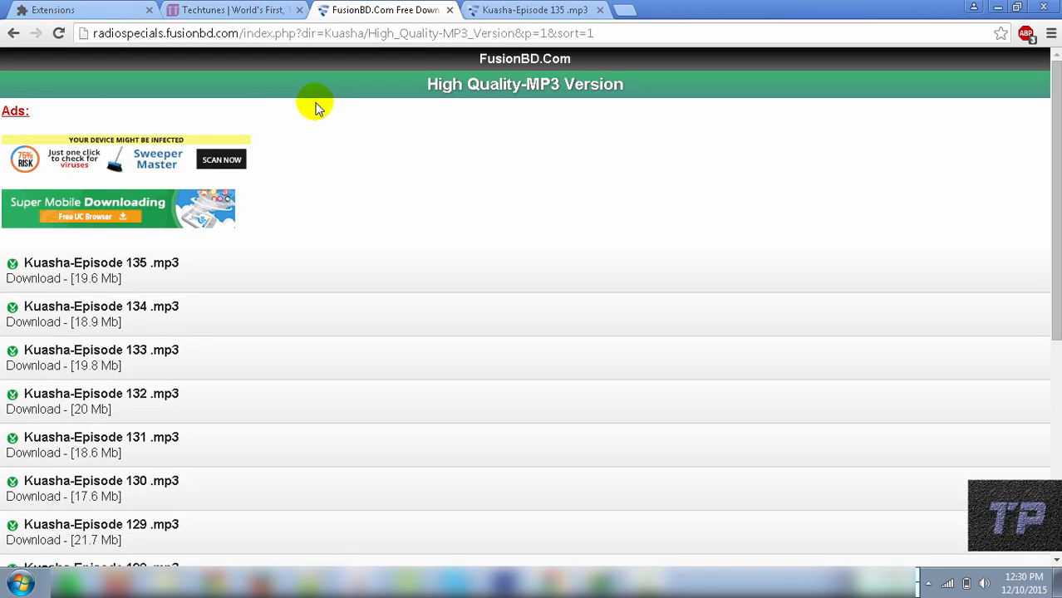
- Block the first ad banner above the episode list with Adblock Plus's Block element, repeating it for the Ver Pelicula/Descargar banner
right_click(151, 174)
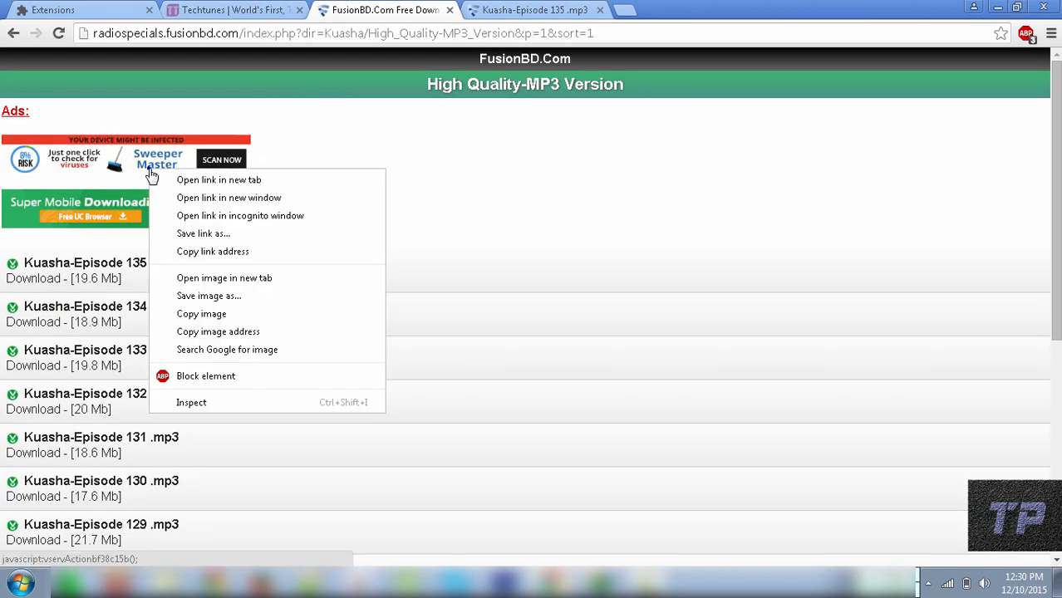
left_click(215, 380)
left_click(266, 219)
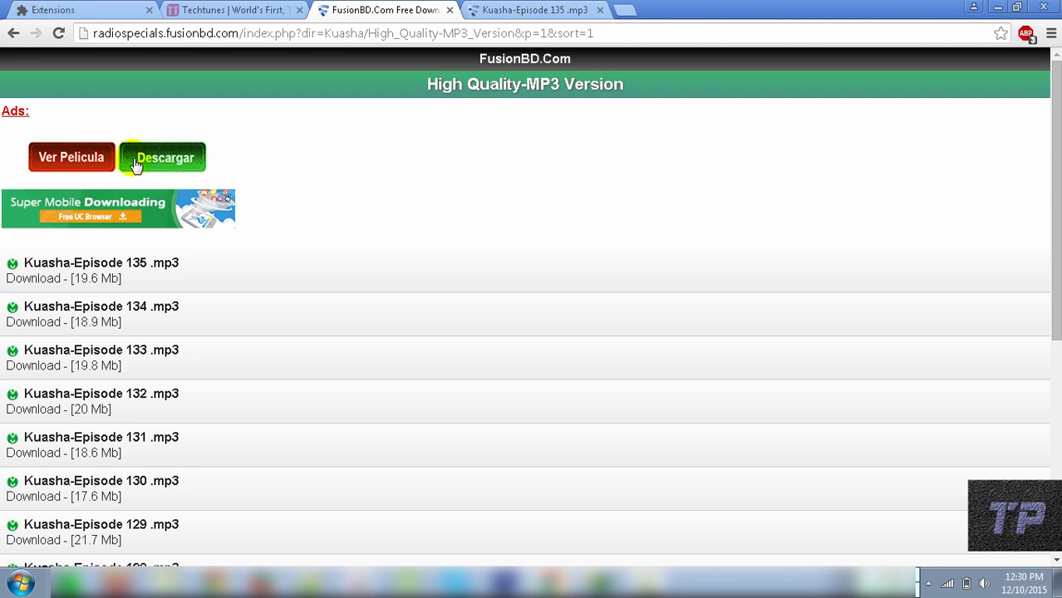
right_click(134, 159)
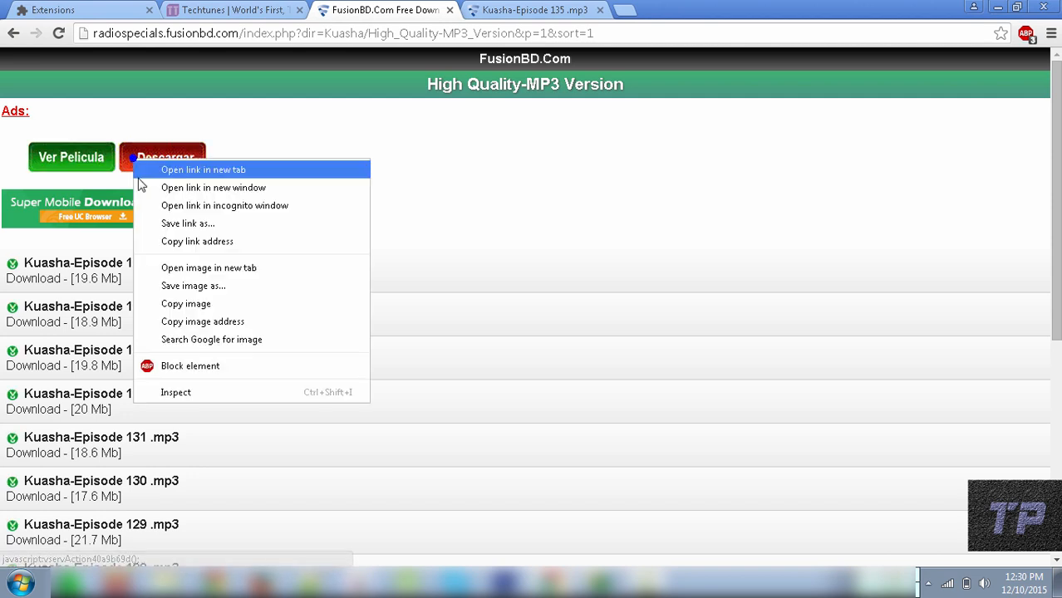
left_click(217, 367)
left_click(270, 228)
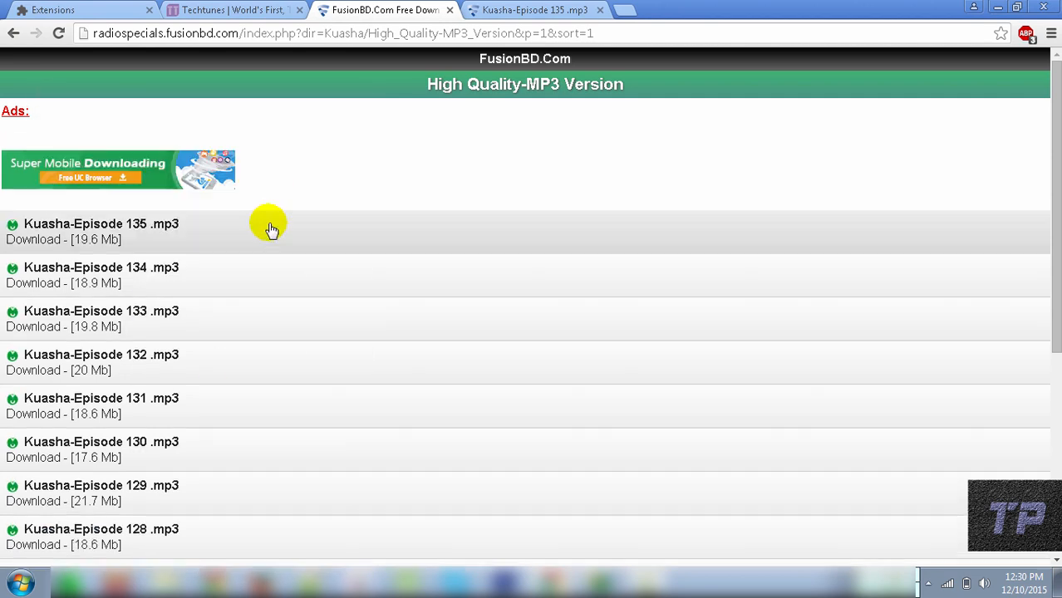
- Block the Super Mobile Downloading UC Browser banner above the episode list with Adblock Plus's Block element
right_click(178, 149)
right_click(83, 146)
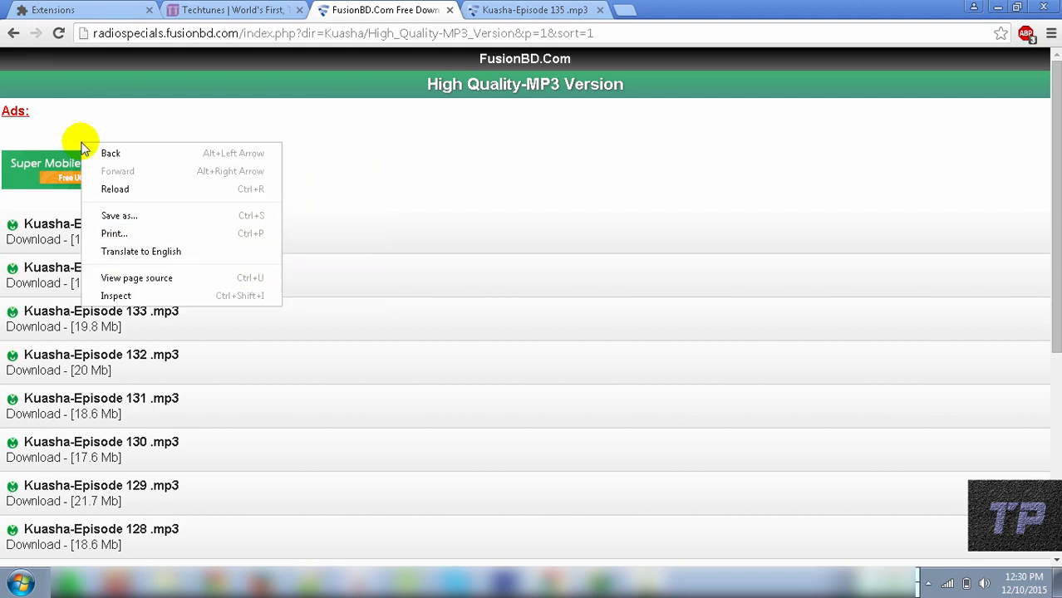
right_click(40, 165)
left_click(121, 373)
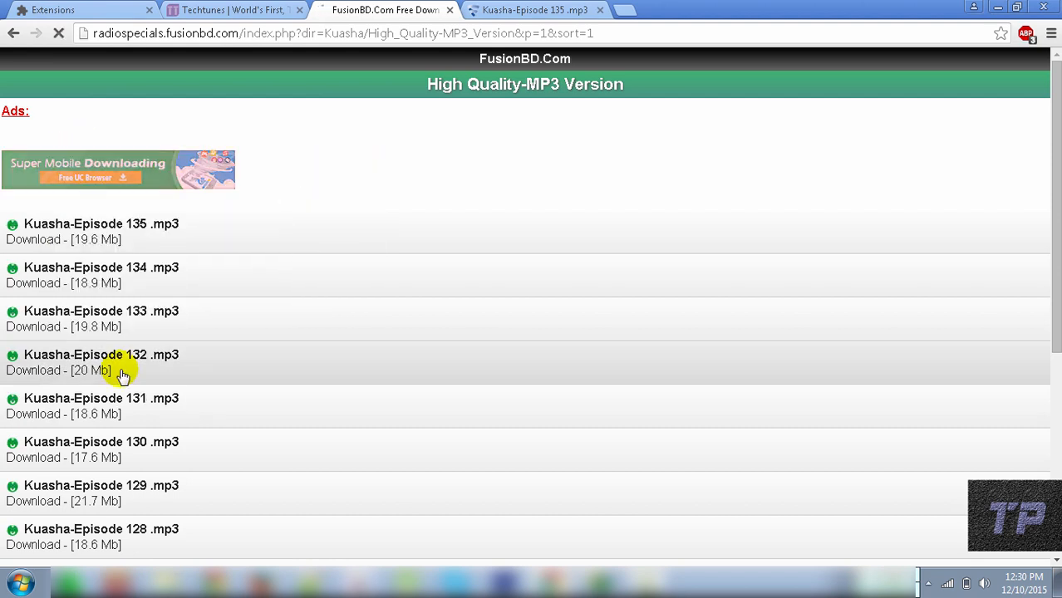
left_click(259, 226)
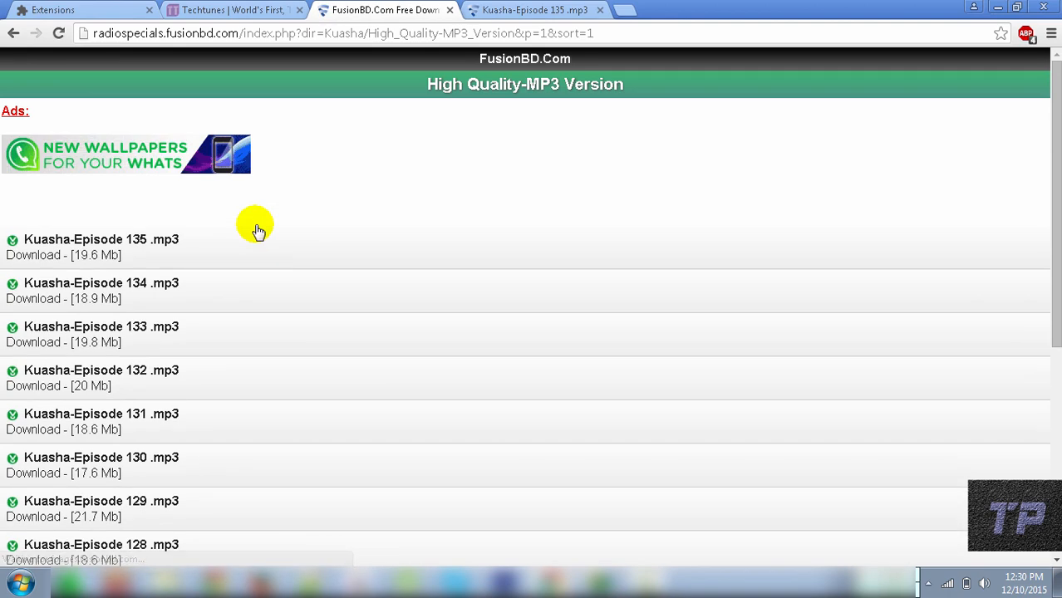
- Check the episode list for remaining ads, then reload the Kuasha-Episode 135 .mp3 page and check its ad sections
scroll(449, 179, "down", 5)
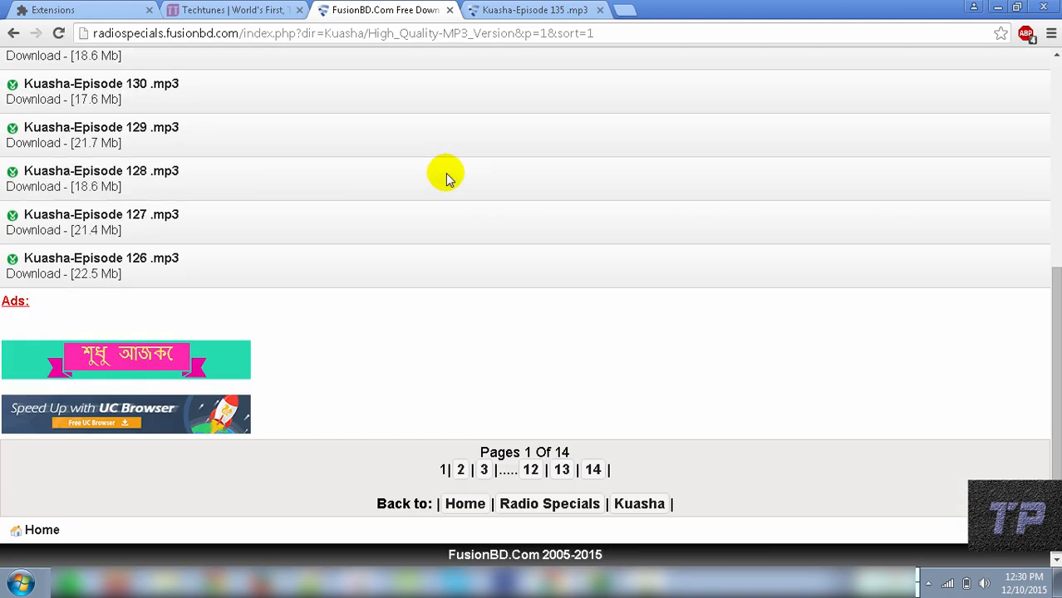
scroll(265, 340, "up", 5)
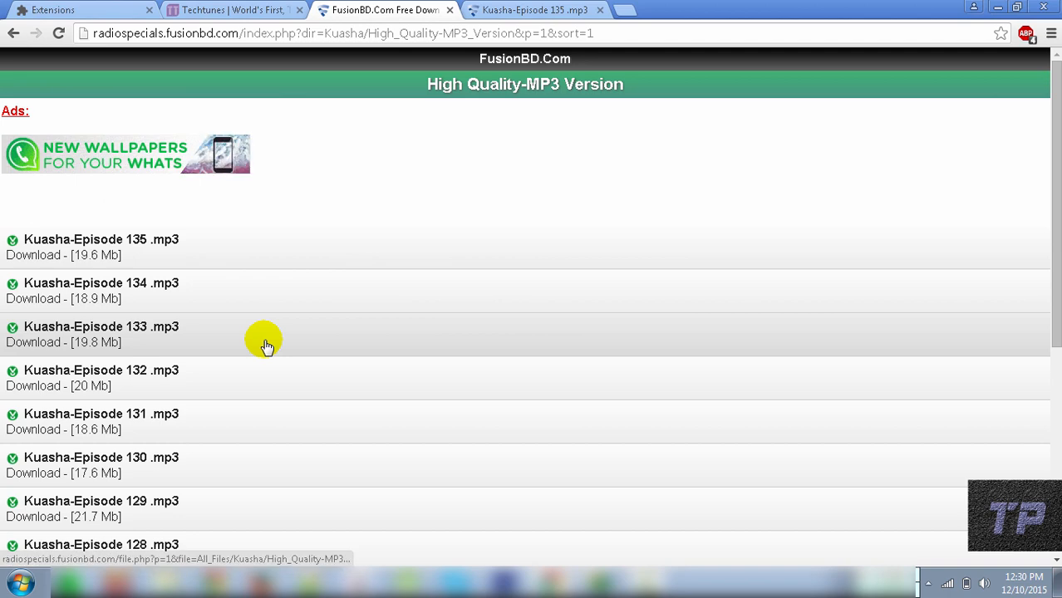
left_click(526, 10)
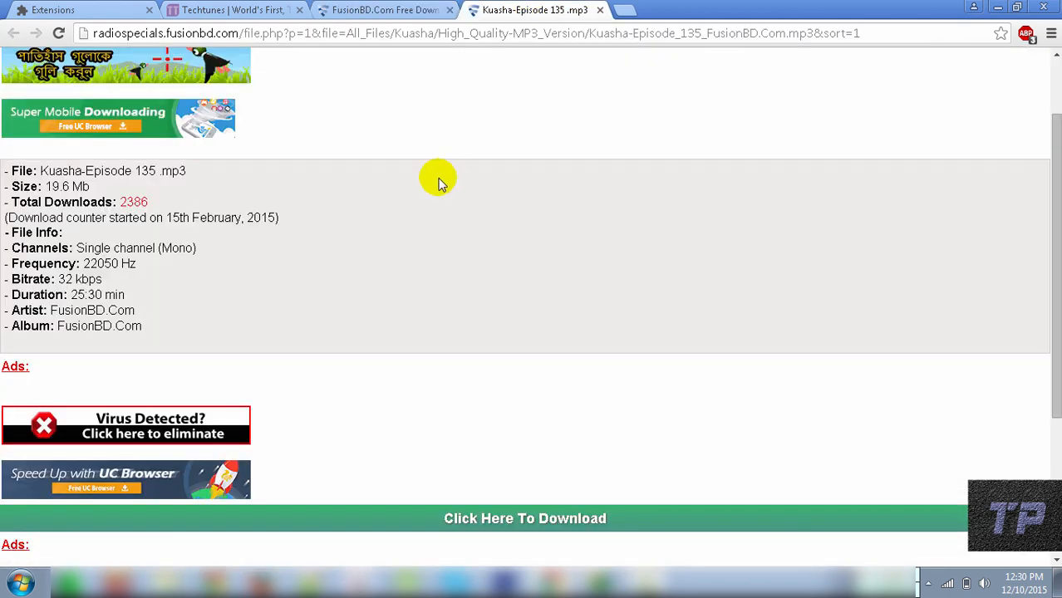
key("F5")
scroll(472, 314, "up", 1)
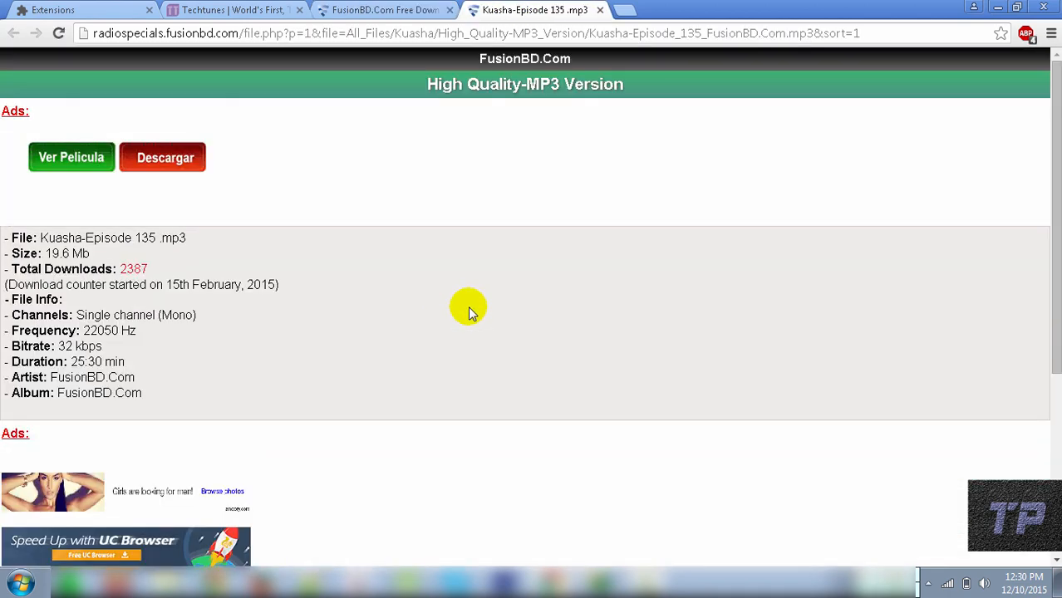
scroll(470, 314, "down", 3)
scroll(470, 313, "up", 3)
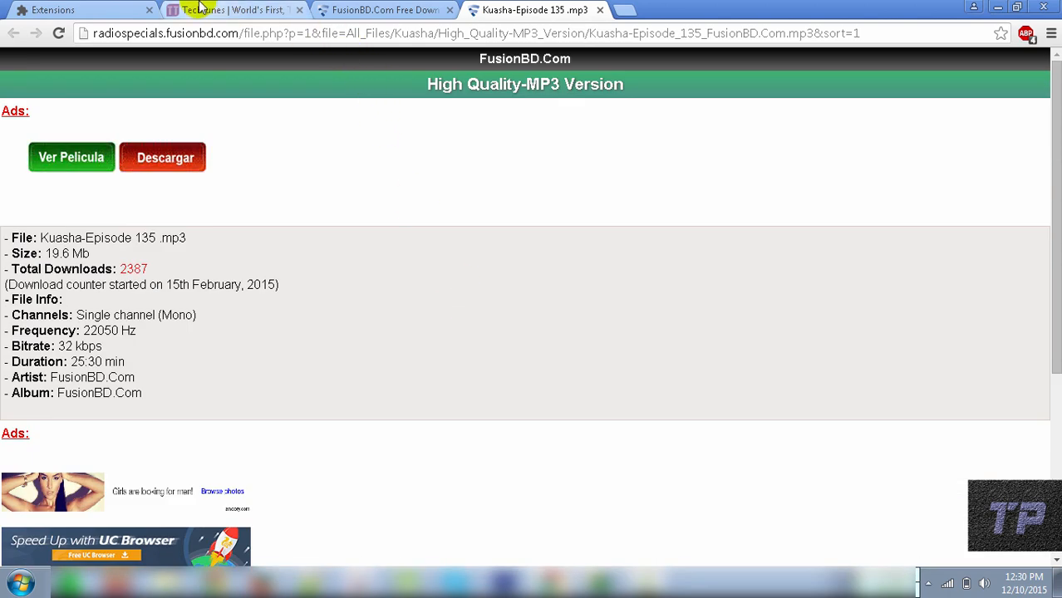
- Examine the remaining ads on the Kuasha-Episode 135 .mp3 page and the blocking option offered for the Ver Pelicula/Descargar banner
left_click(98, 7)
left_click(507, 10)
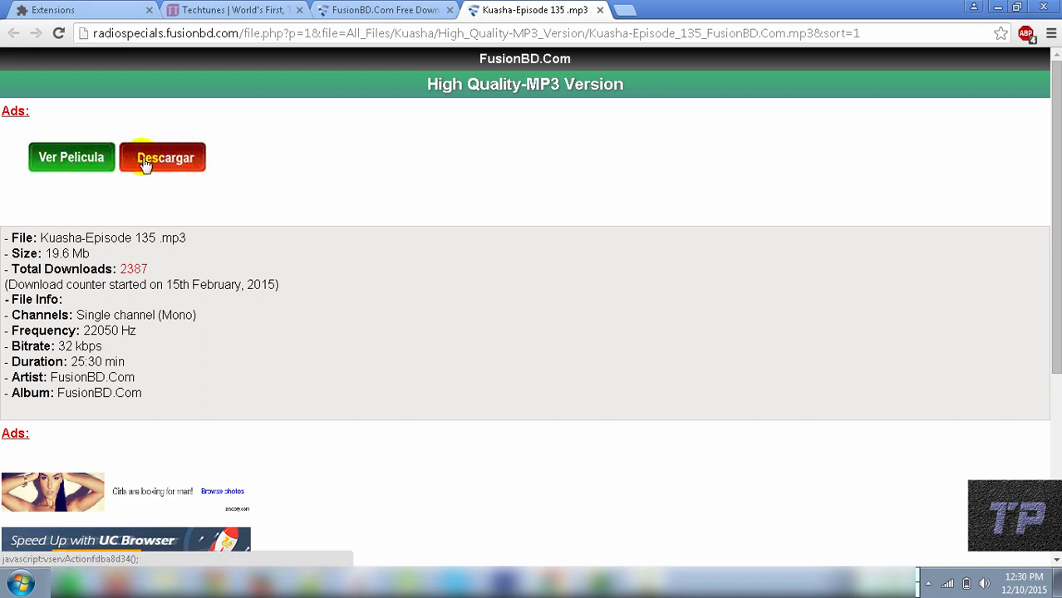
scroll(406, 251, "down", 4)
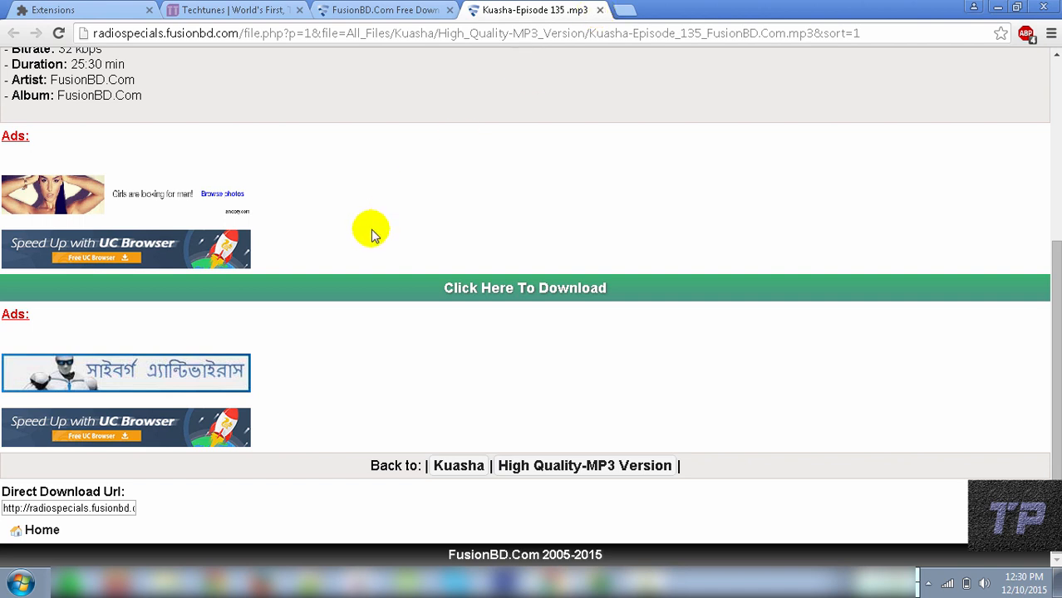
scroll(370, 229, "up", 4)
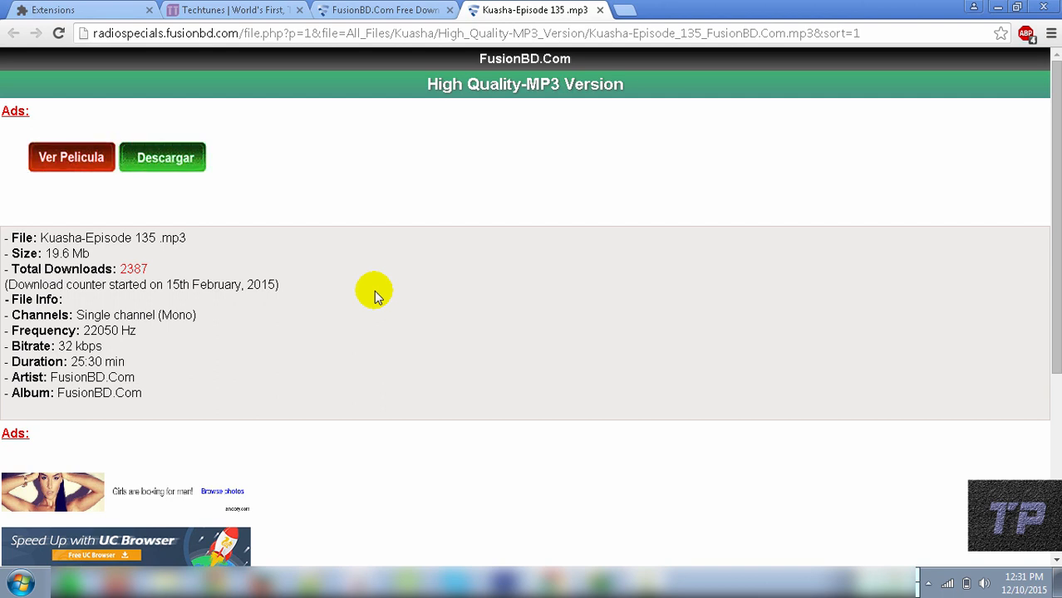
right_click(145, 154)
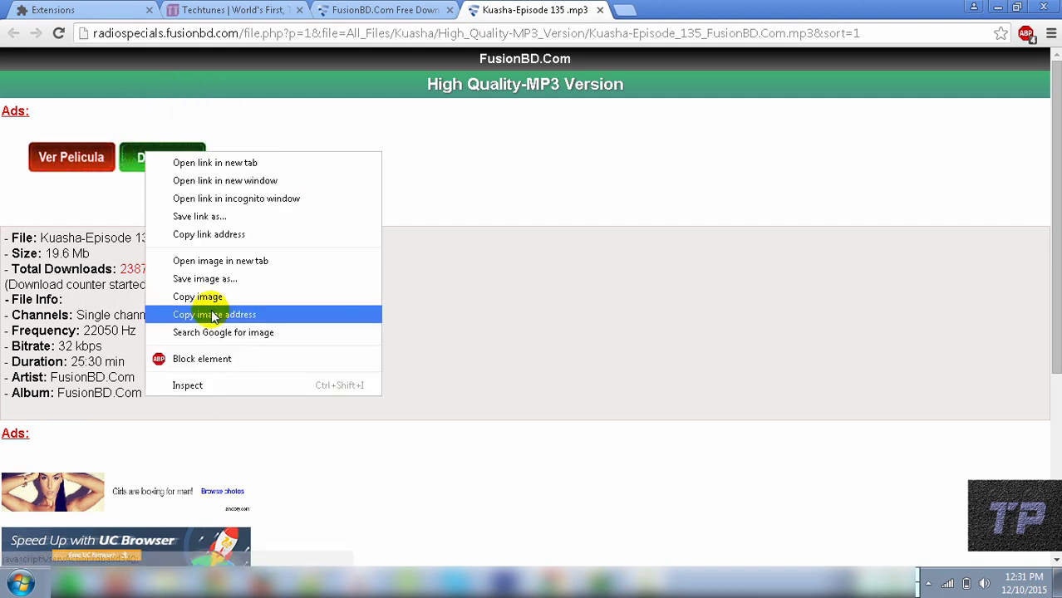
left_click(494, 348)
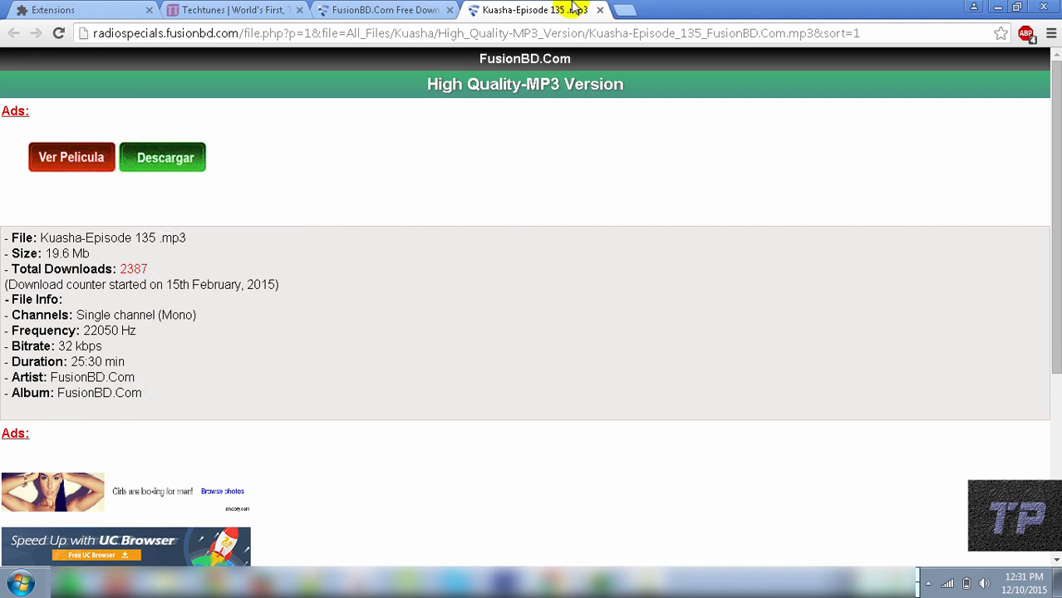
- Close the Kuasha-Episode 135 .mp3 and FusionBD tabs and load crazyhd.com in the Techtunes tab
left_click(600, 11)
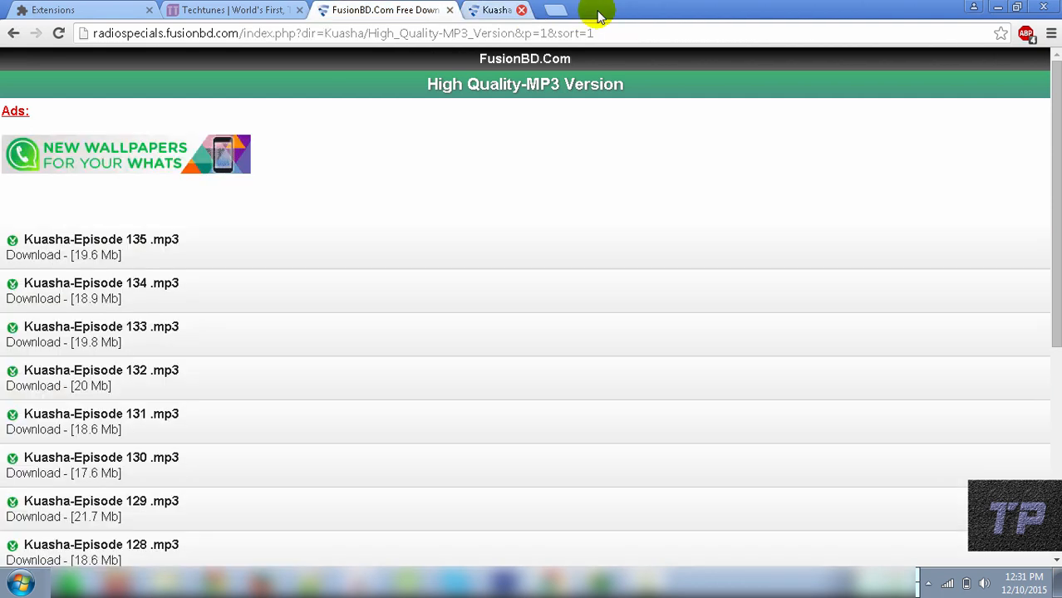
left_click(450, 10)
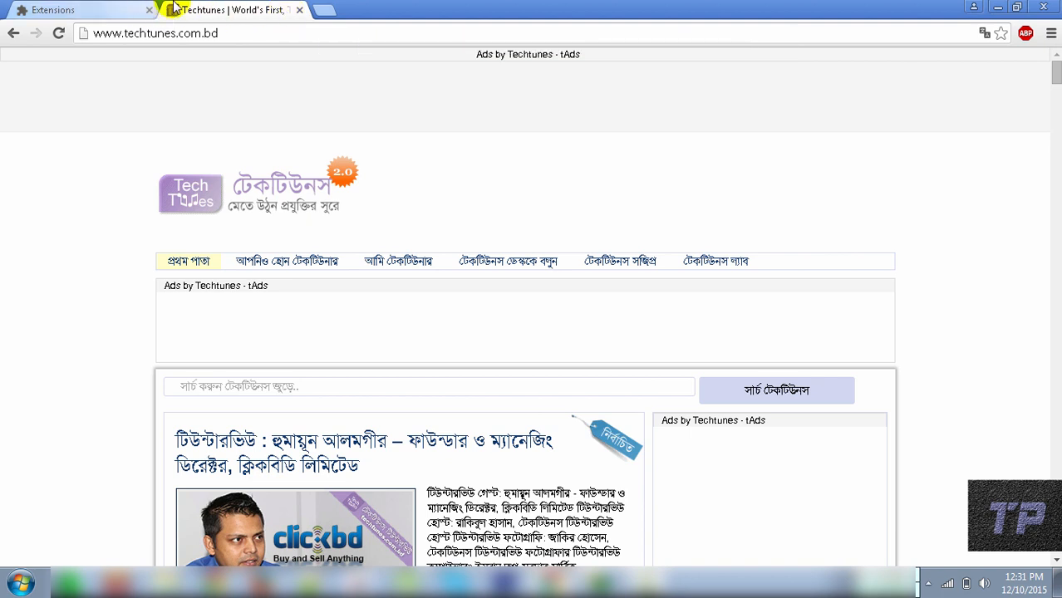
left_click(238, 33)
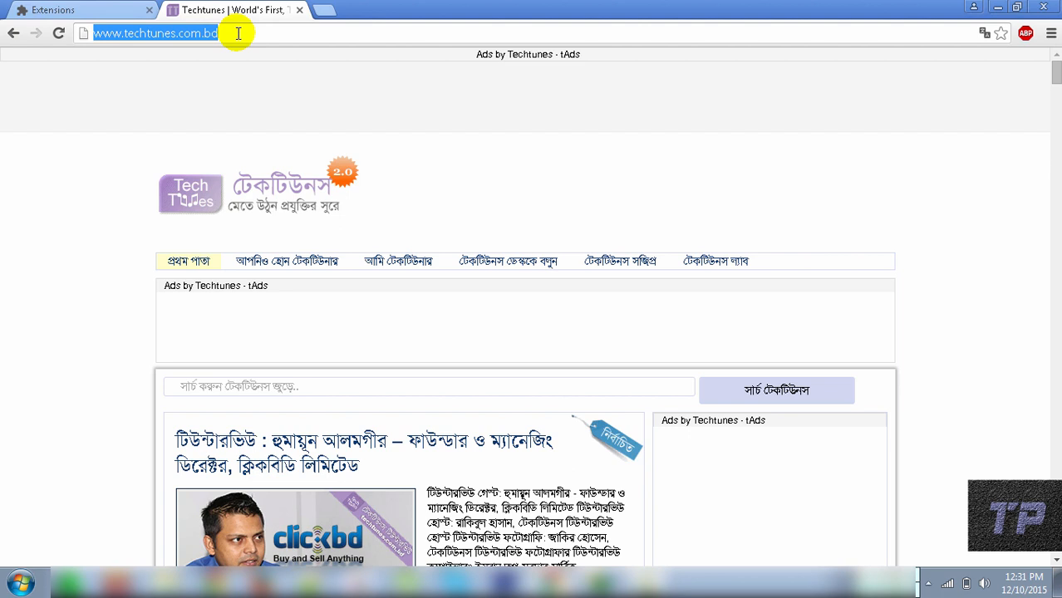
type("crazy")
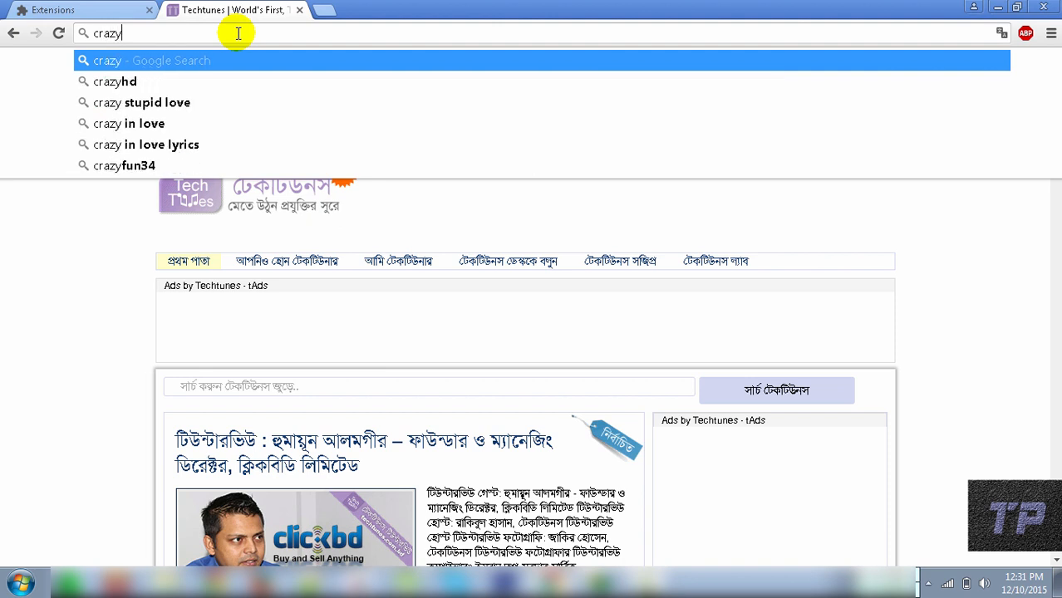
type("hd.c")
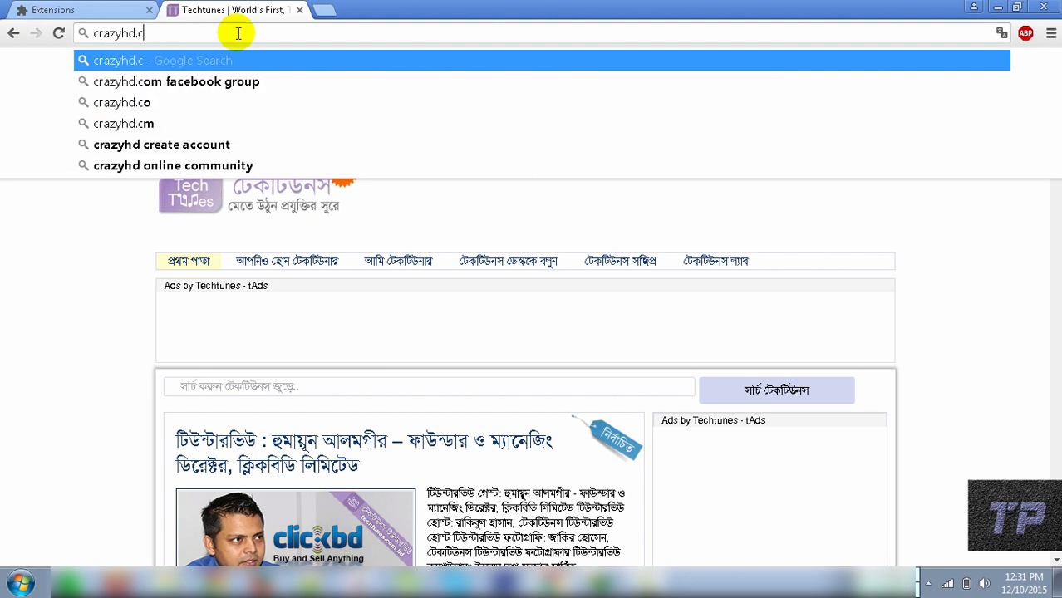
type("om")
key("Return")
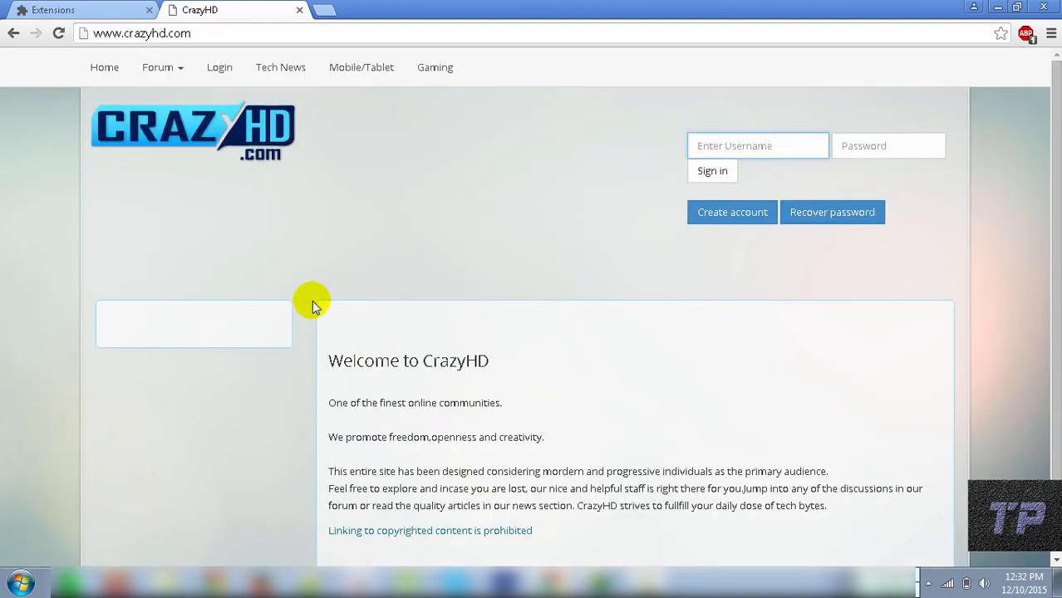
- Look over the CrazyHD home page and check on the Extensions page which ad blocker is enabled
scroll(312, 302, "down", 1)
scroll(312, 302, "up", 1)
left_click(96, 12)
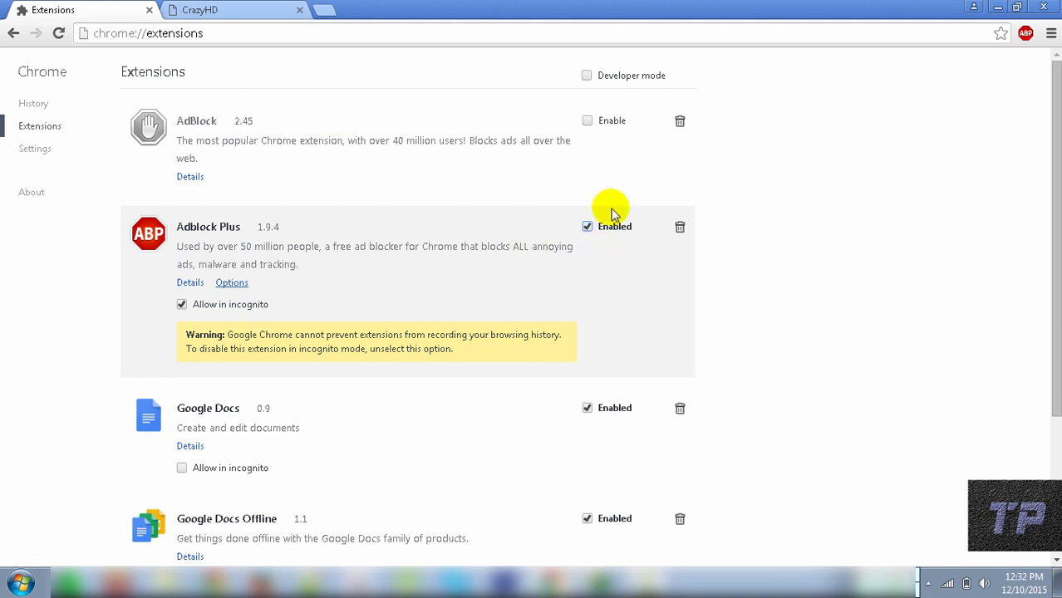
left_click(204, 9)
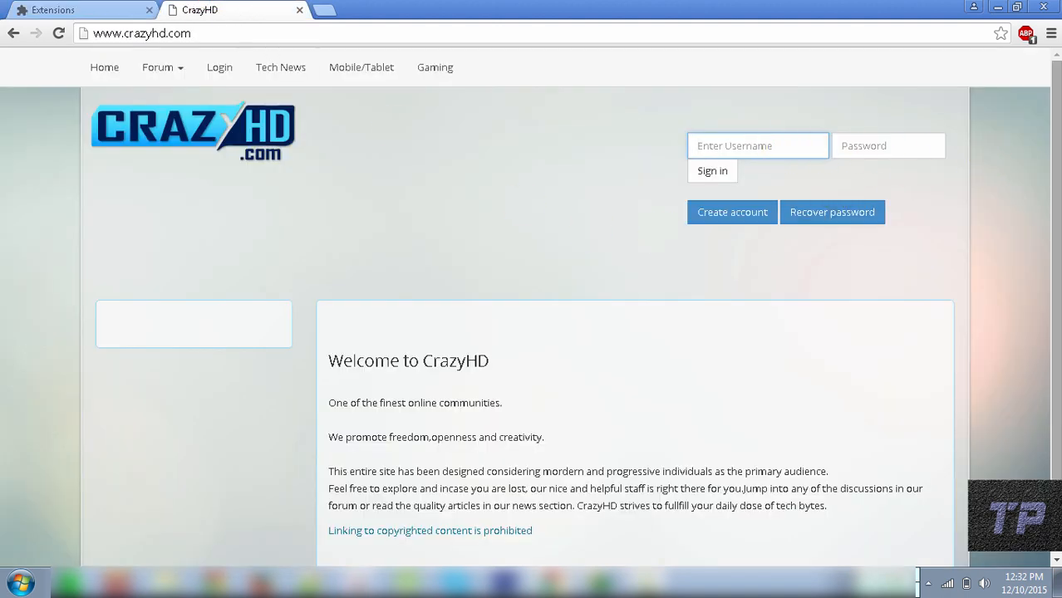
scroll(532, 332, "down", 1)
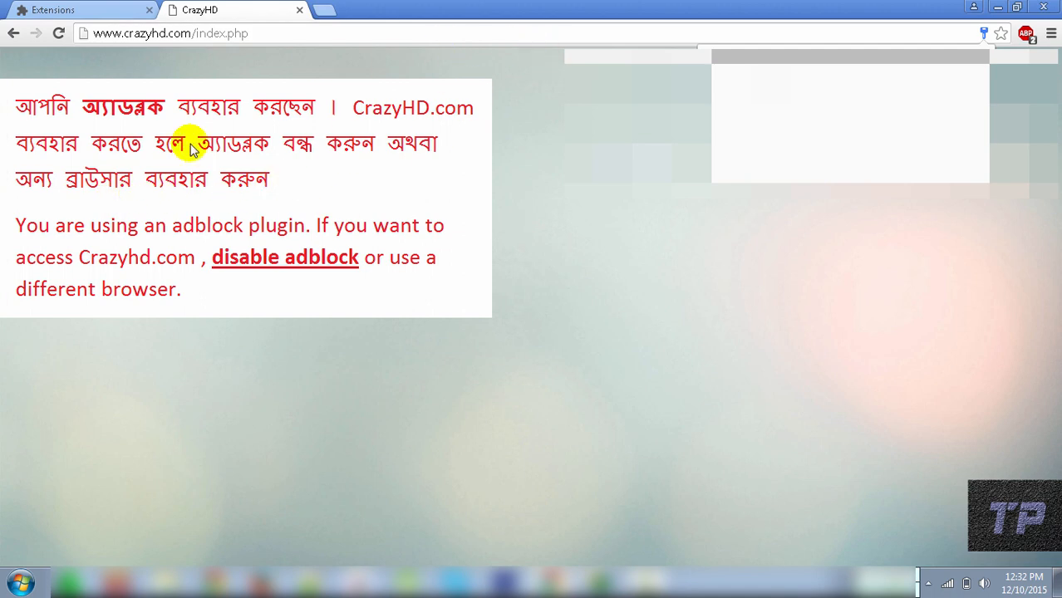
- Disable Adblock Plus and enable AdBlock in the Chrome extensions list
left_click(124, 10)
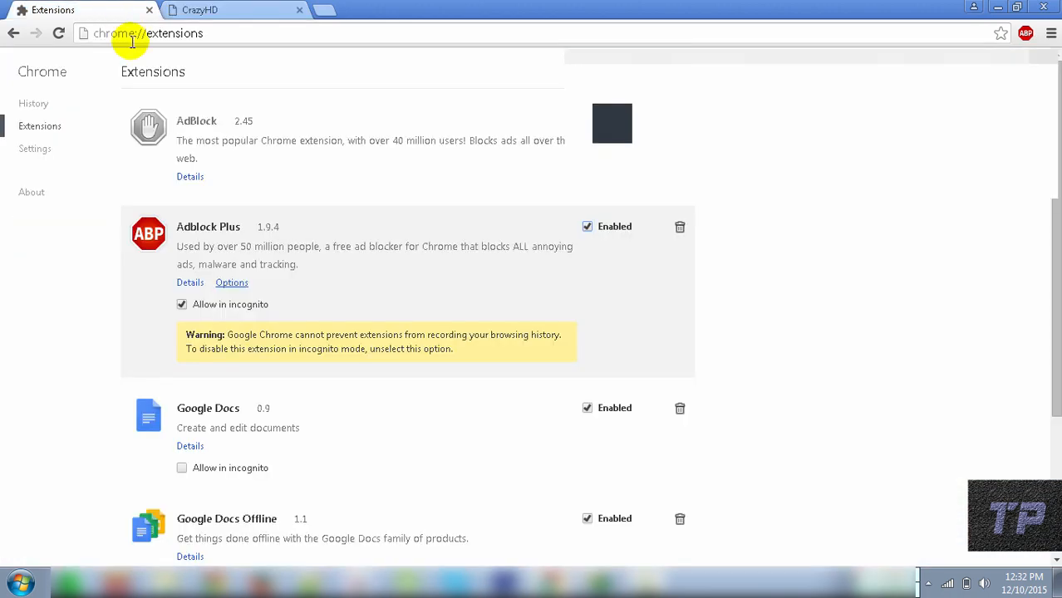
left_click(586, 227)
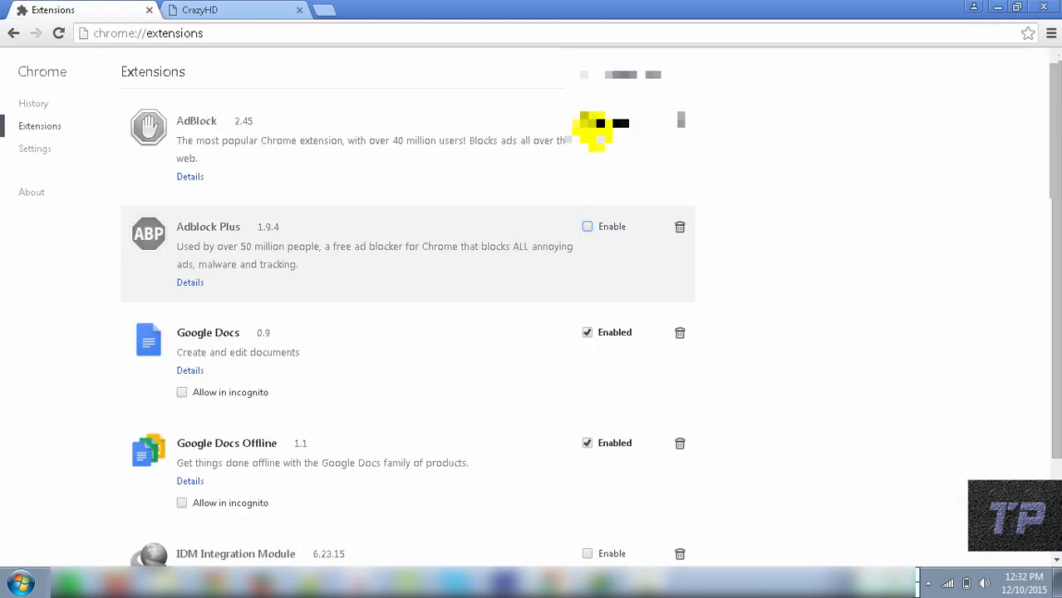
left_click(587, 121)
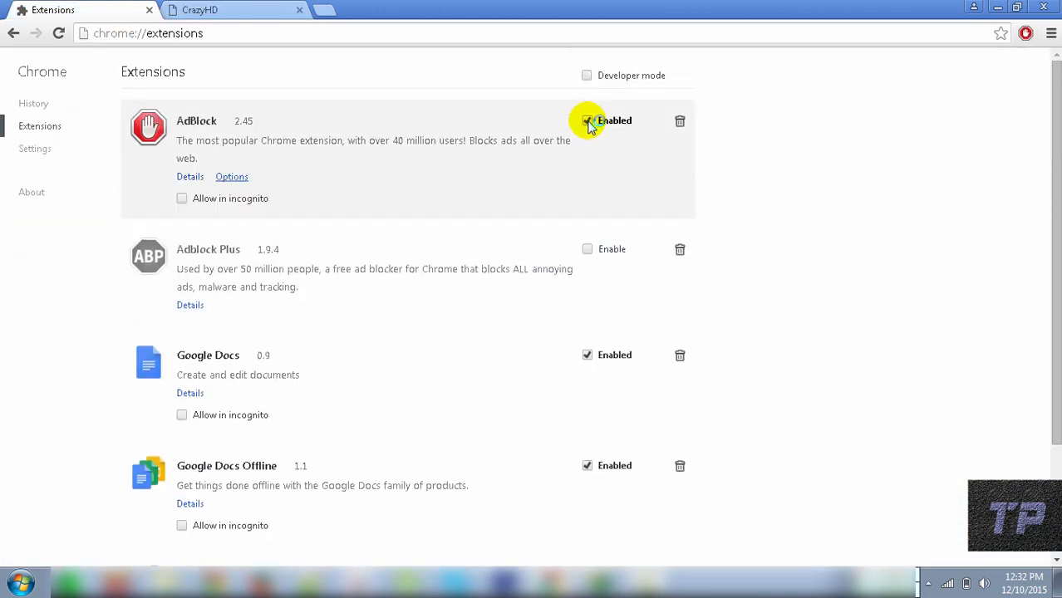
- Return to the CrazyHD page and reload it to test it with AdBlock
left_click(293, 8)
key("ctrl+f")
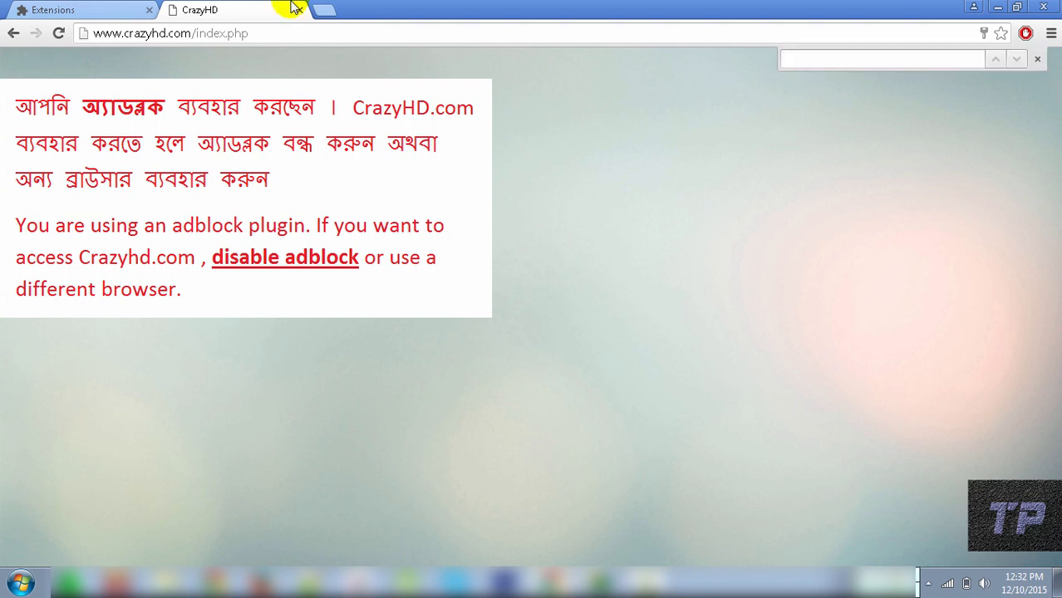
key("F5")
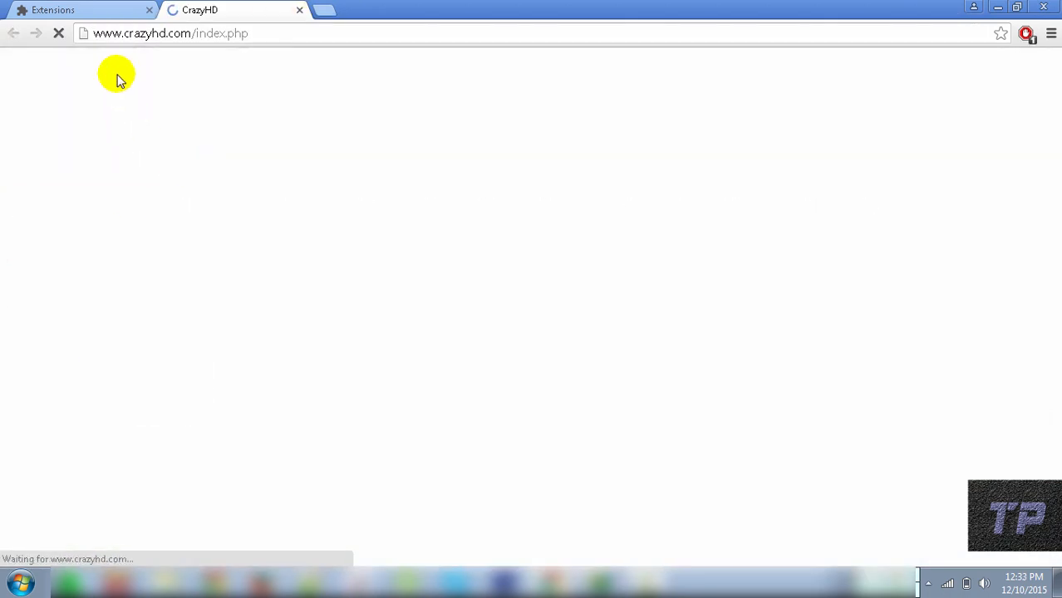